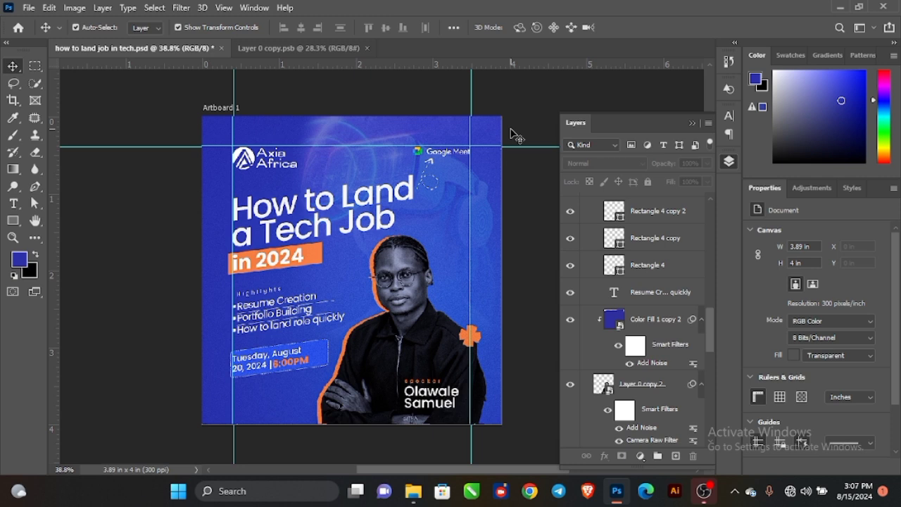
Open a new document preset to 4 × 4 inches at 300 ppi, RGB Color.
key(ctrl+n)
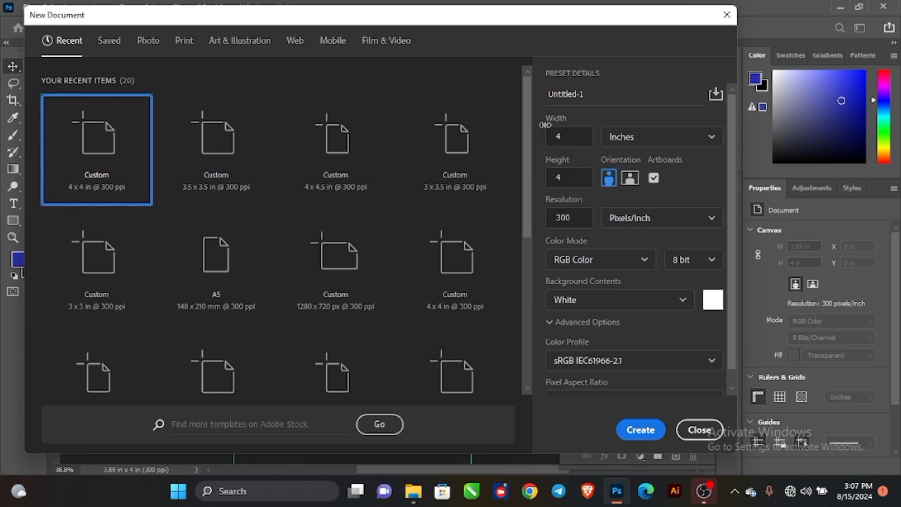
Create a 3.89 × 4 inch, 300 ppi document with an artboard.
double_click(553, 137)
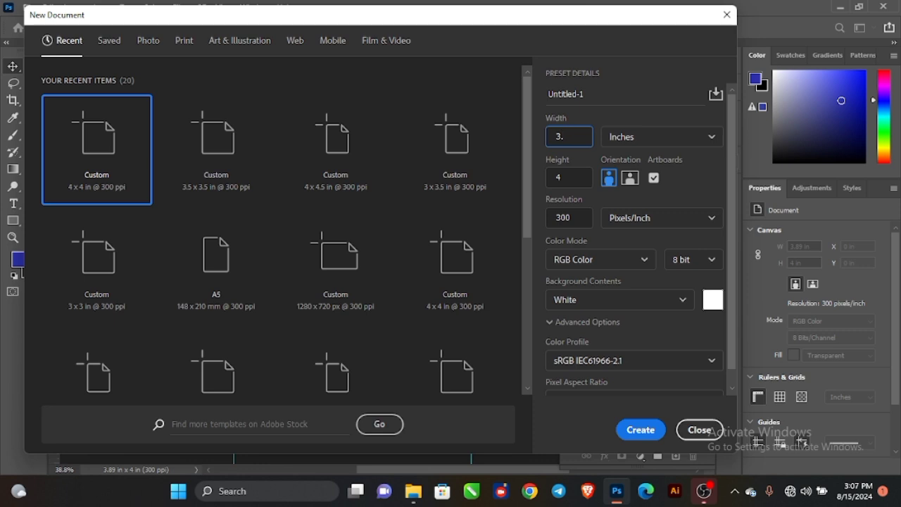
key(Tab)
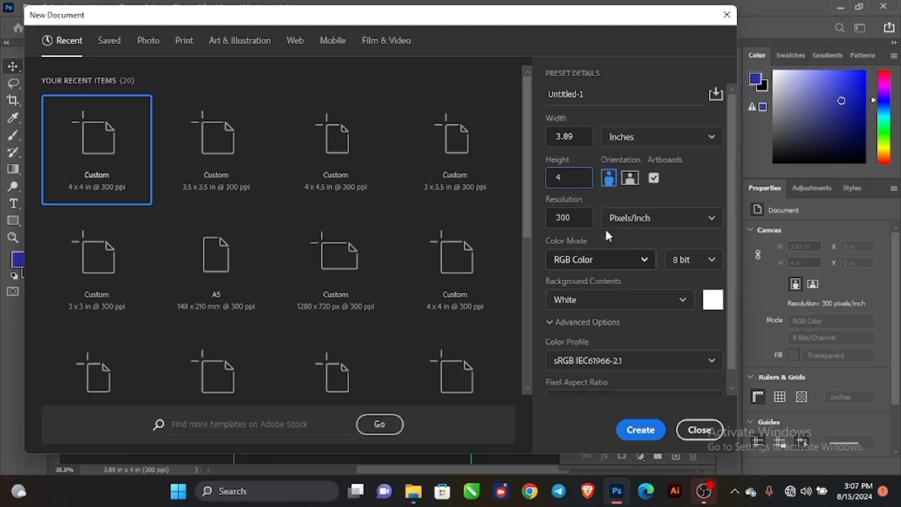
click(637, 429)
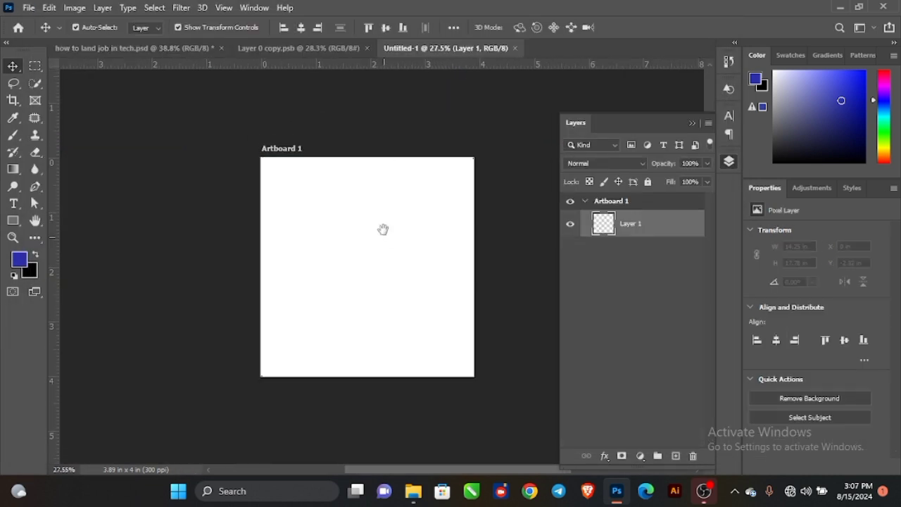
Add a Solid Color fill layer in blue #2d30ab covering Artboard 1.
click(198, 169)
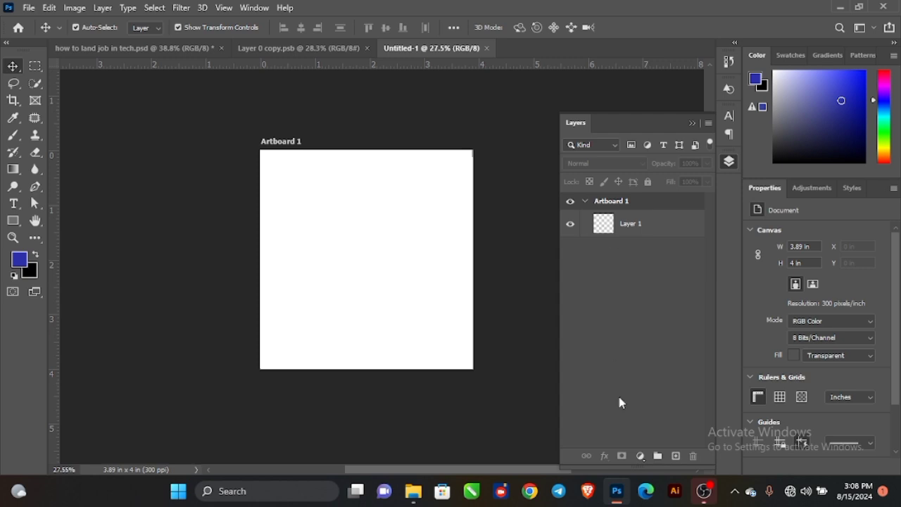
click(641, 457)
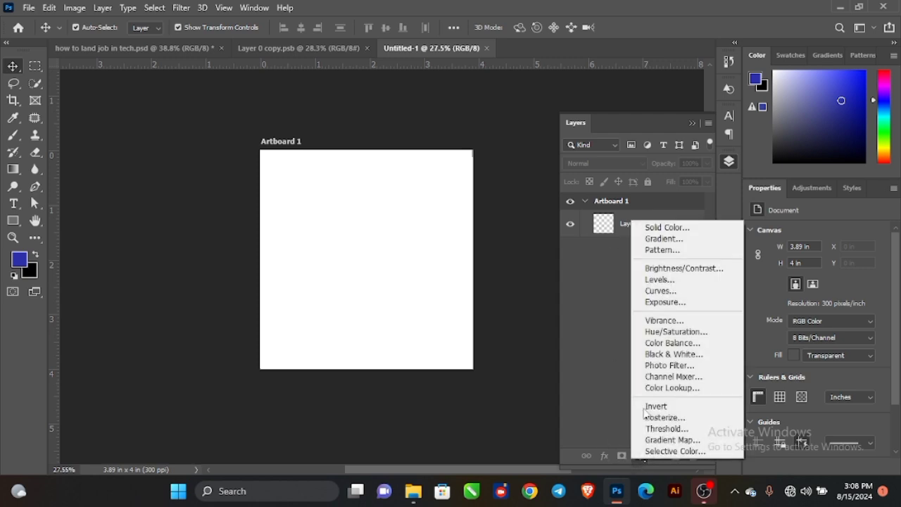
click(668, 228)
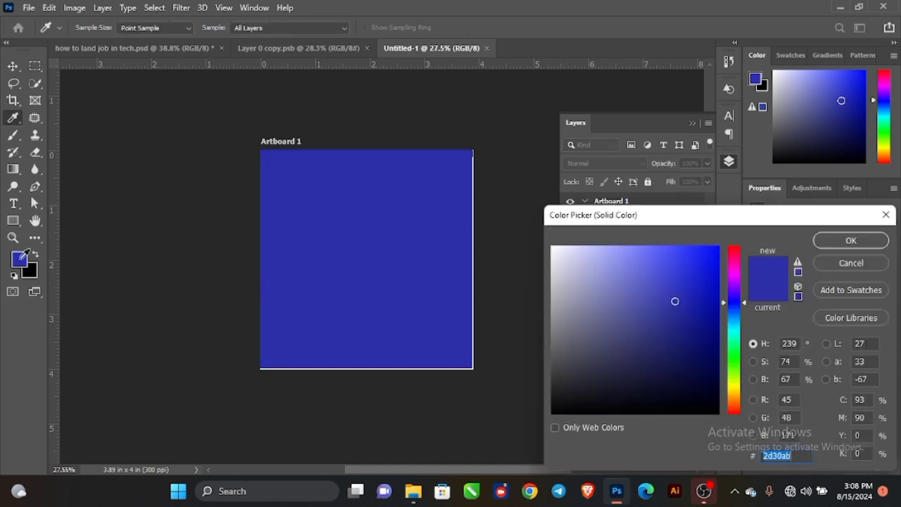
click(831, 241)
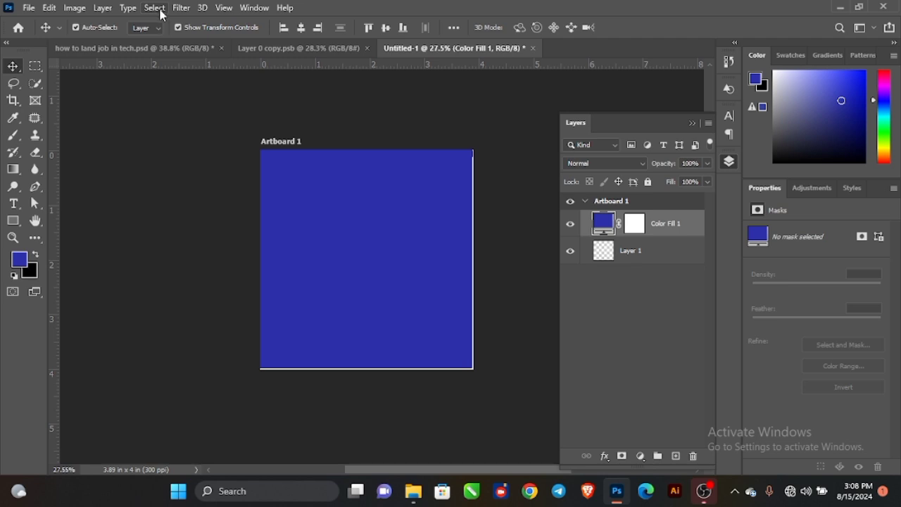
Apply a 3% Uniform, Monochromatic Add Noise smart filter to the blue fill layer.
click(181, 8)
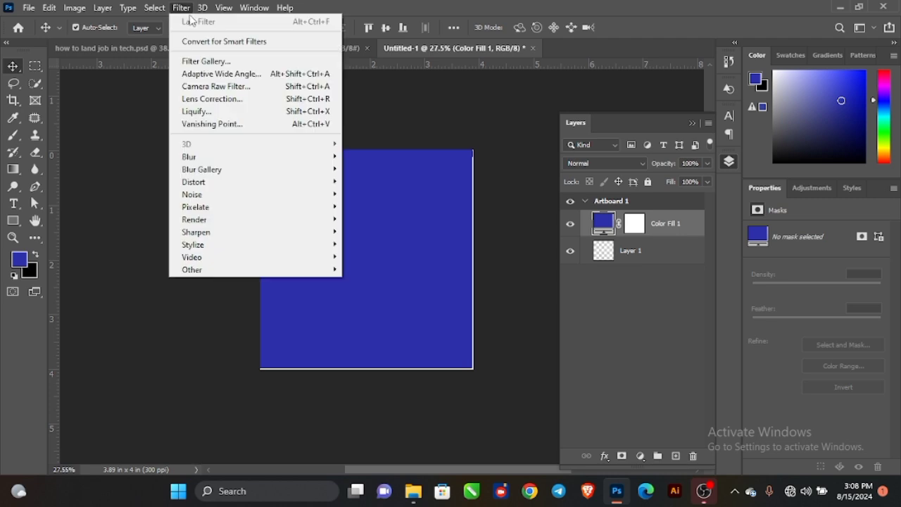
mouse_move(237, 195)
click(369, 194)
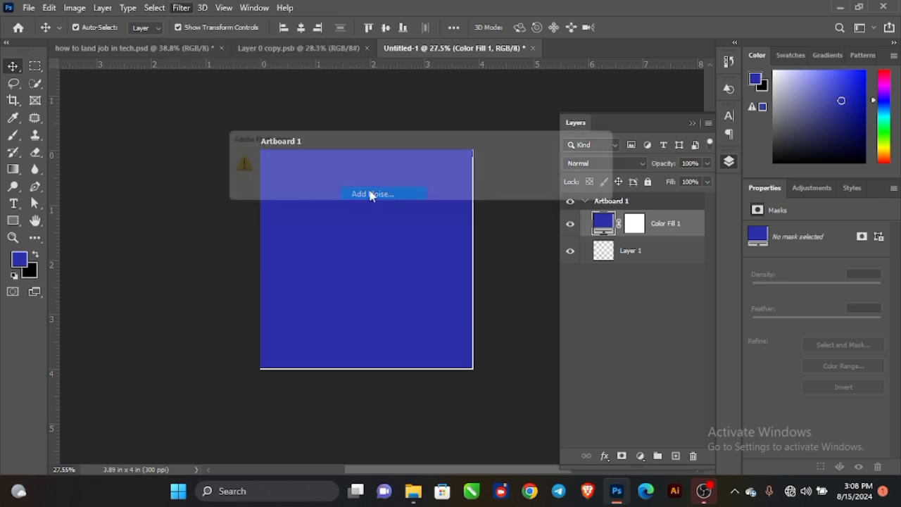
click(301, 200)
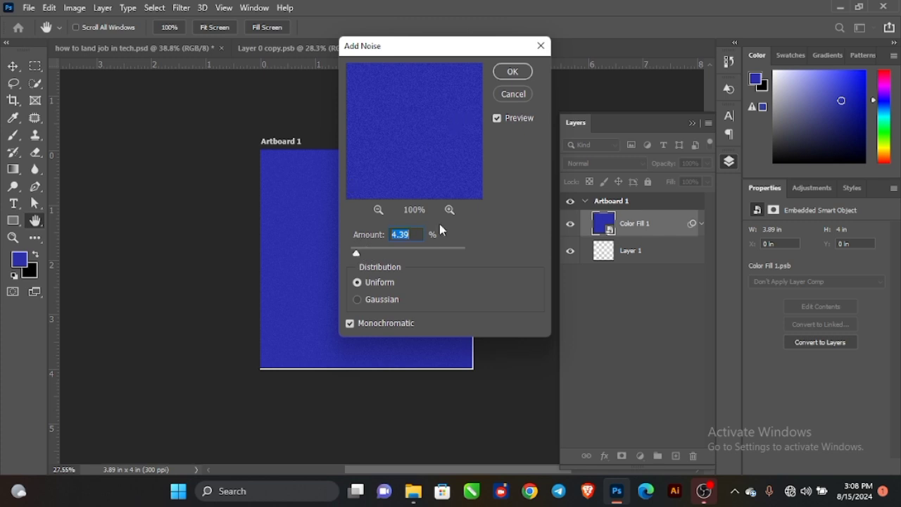
text(3)
click(513, 71)
scroll(357, 243, up, 1)
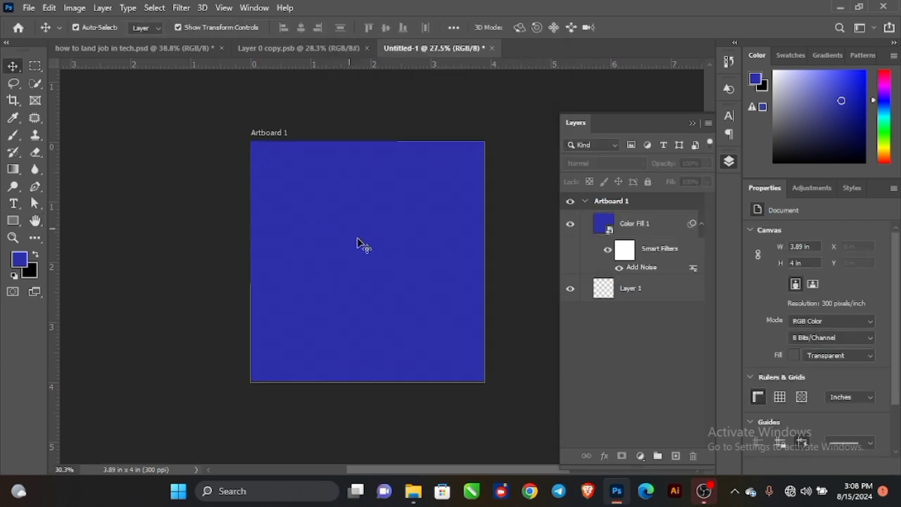
scroll(357, 243, up, 1)
drag(372, 230, 335, 236)
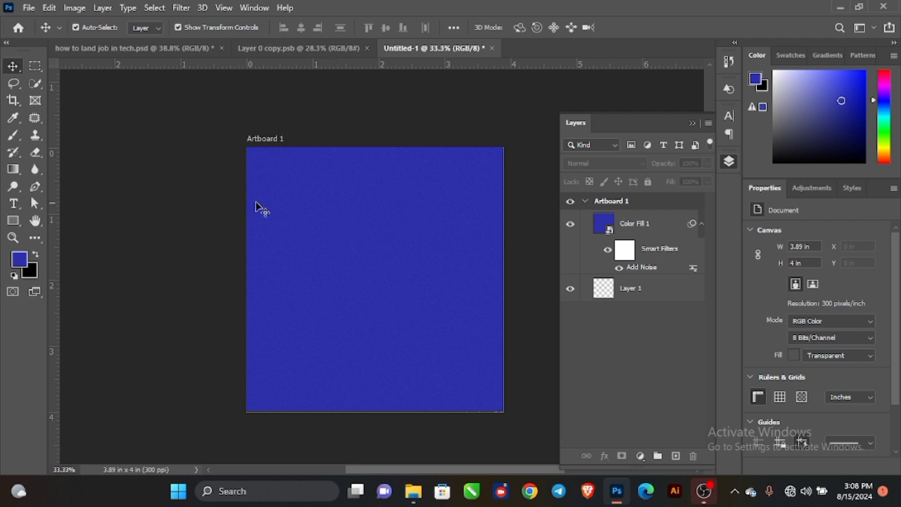
key(t)
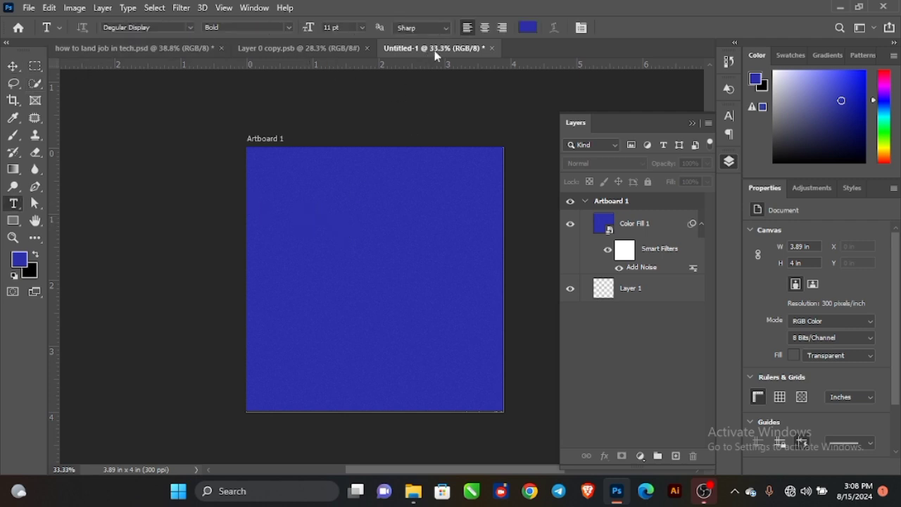
Type the heading 'How to Land a Tech Job' in near-white near the artboard's upper left.
click(528, 27)
click(556, 251)
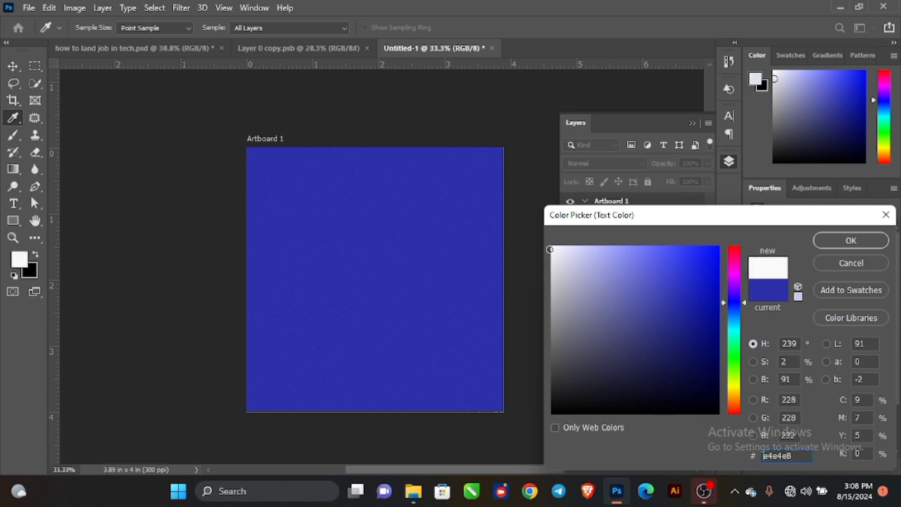
click(851, 240)
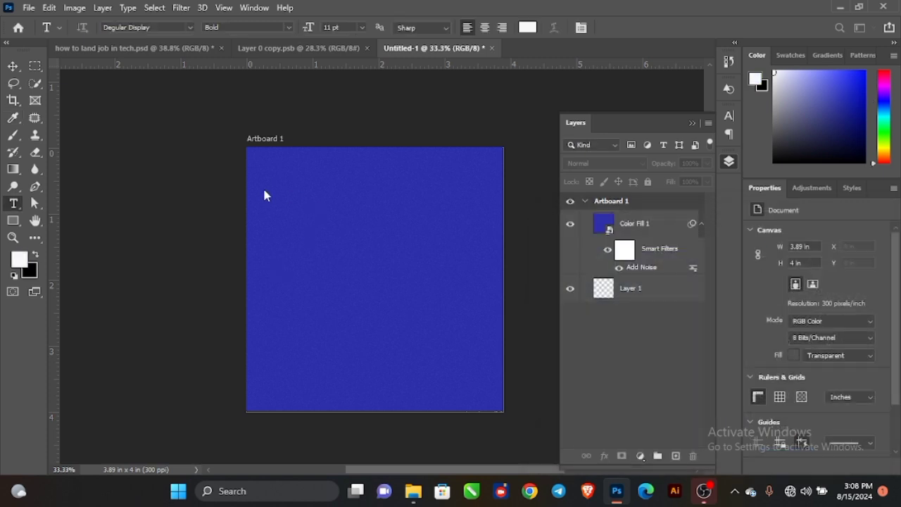
click(276, 224)
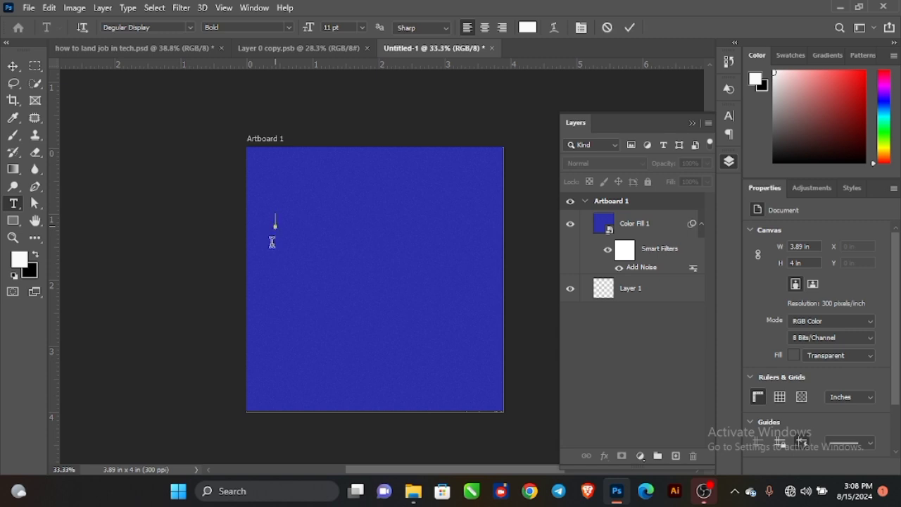
text(He)
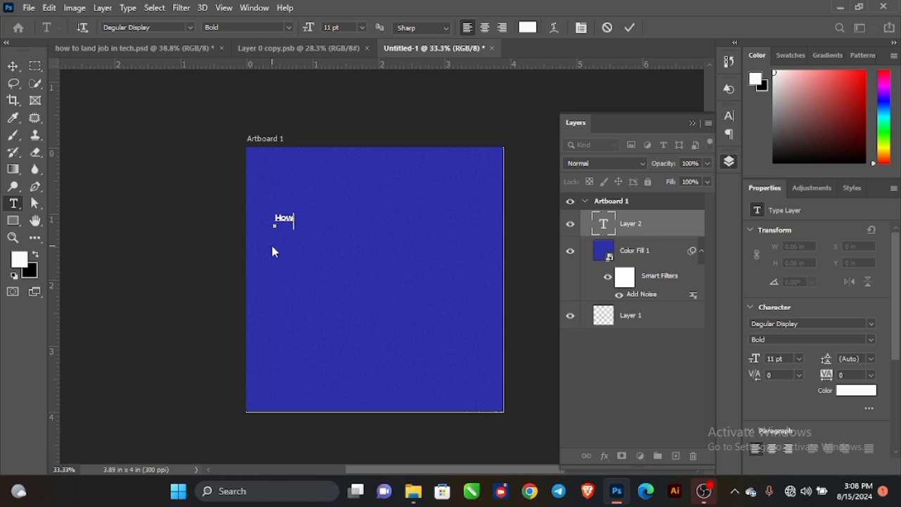
key(alt+space)
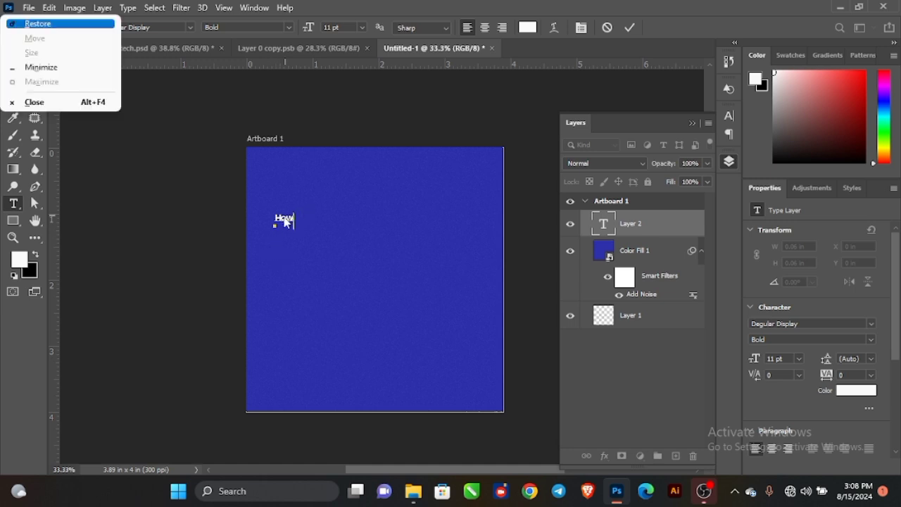
click(287, 220)
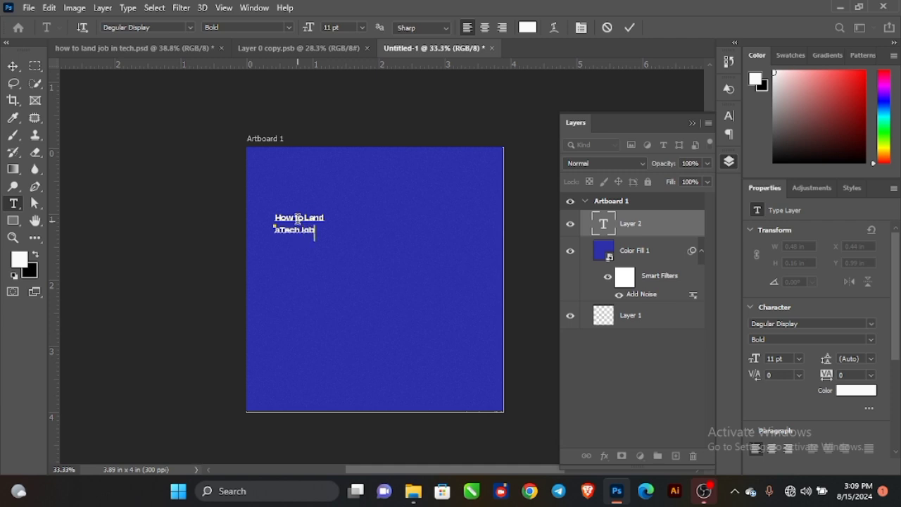
click(15, 66)
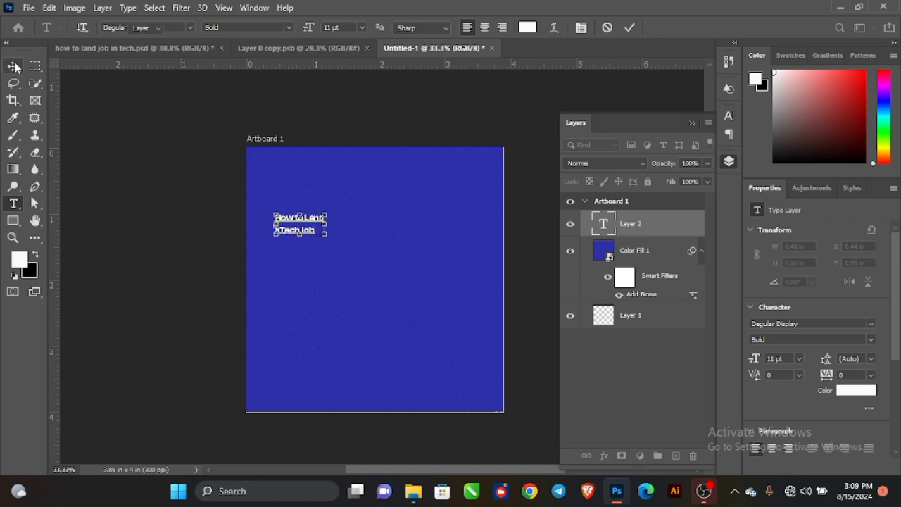
Enlarge the heading to about 135% (30.56 pt) and insert the missing space before 'Tech'.
drag(324, 224, 413, 223)
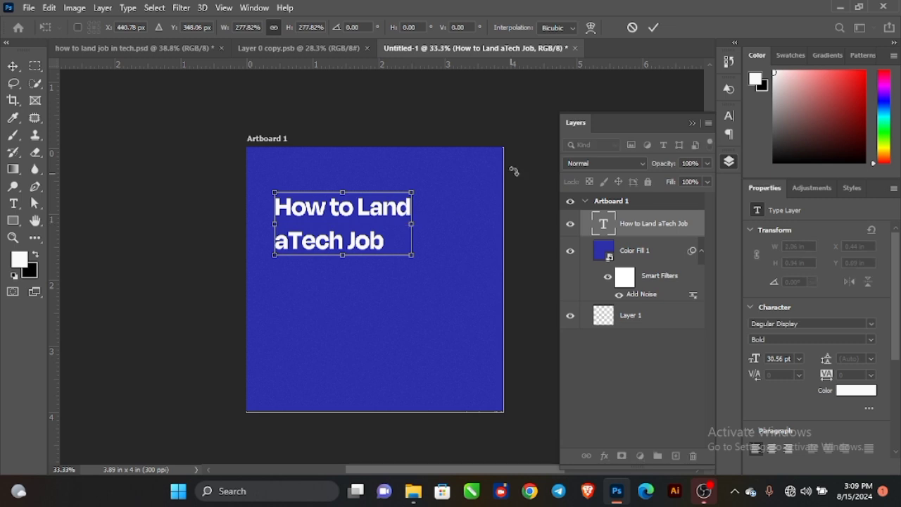
click(654, 28)
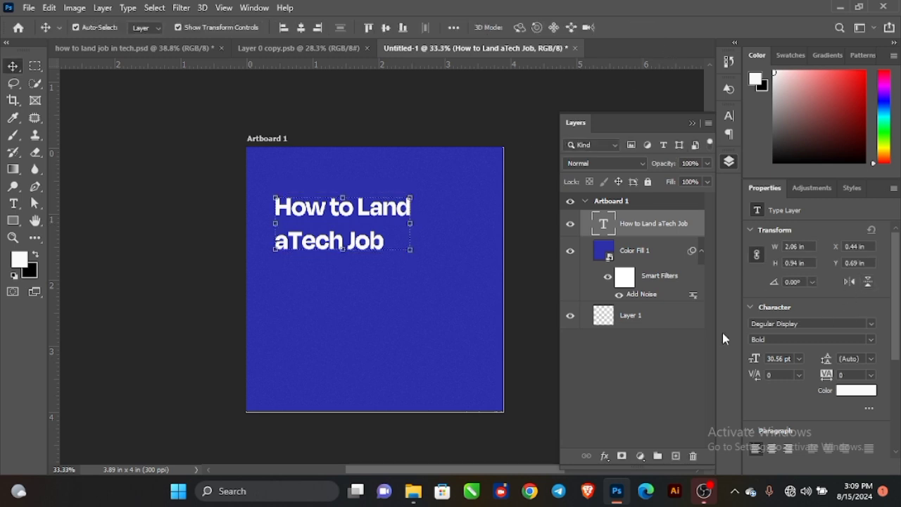
double_click(293, 240)
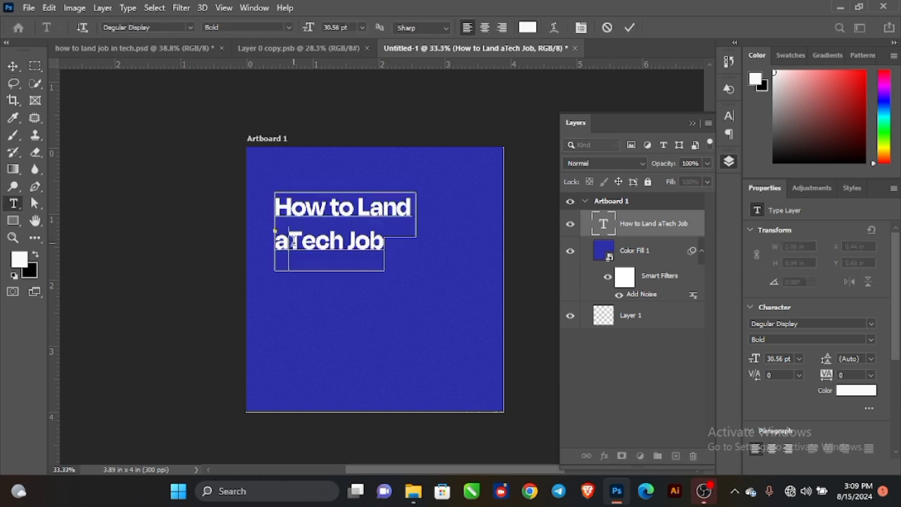
click(630, 28)
Set the heading font to Poppins Medium with 28 pt leading.
click(872, 329)
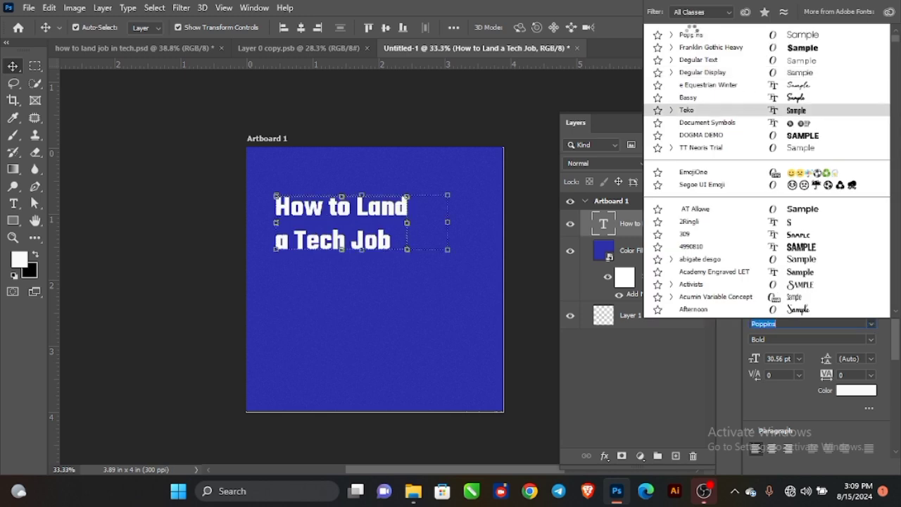
click(692, 35)
click(871, 340)
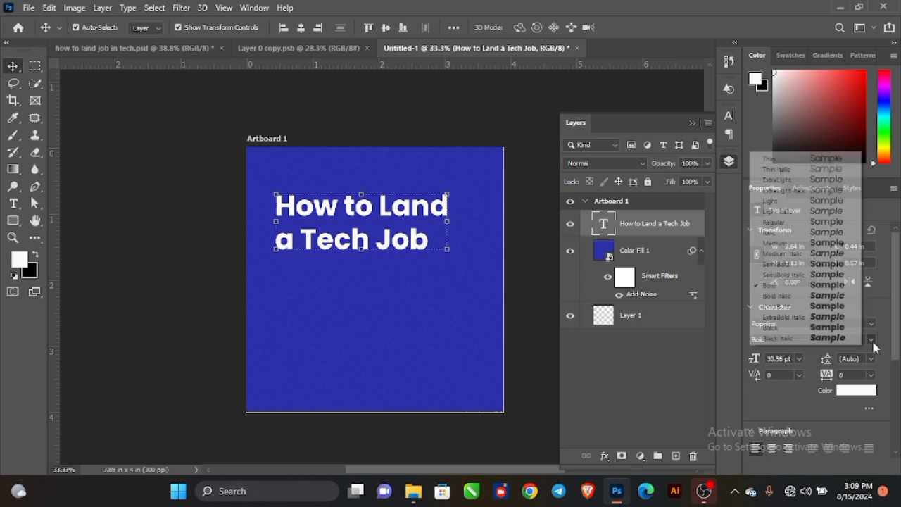
click(774, 243)
scroll(340, 236, up, 2)
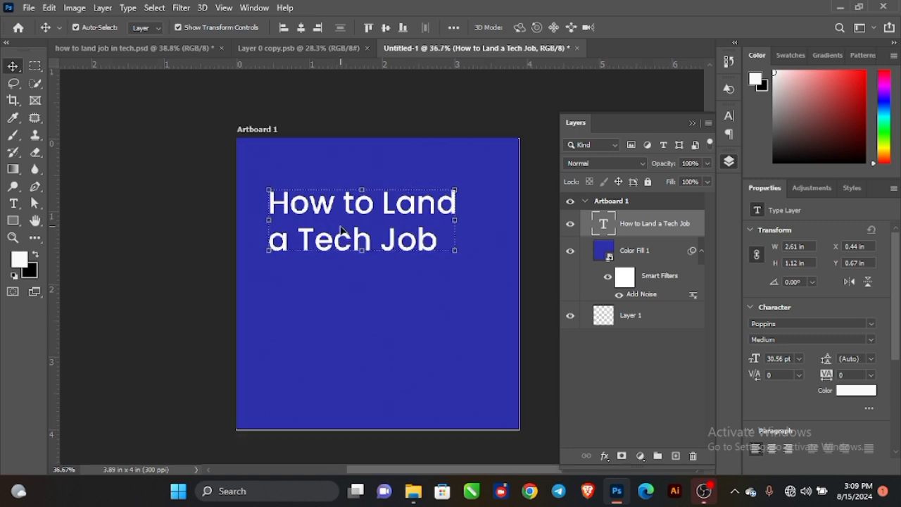
drag(829, 360, 813, 356)
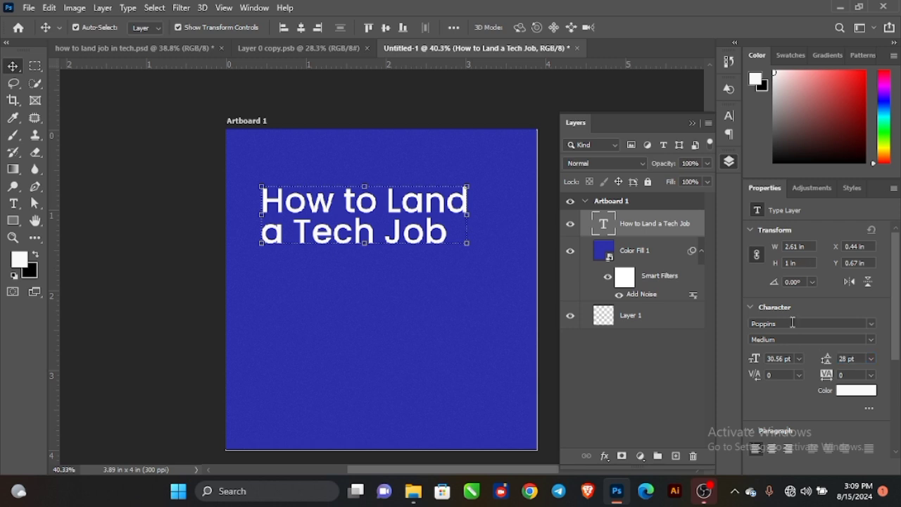
Drag a vertical guide to mark a left margin near the artboard's edge.
click(140, 194)
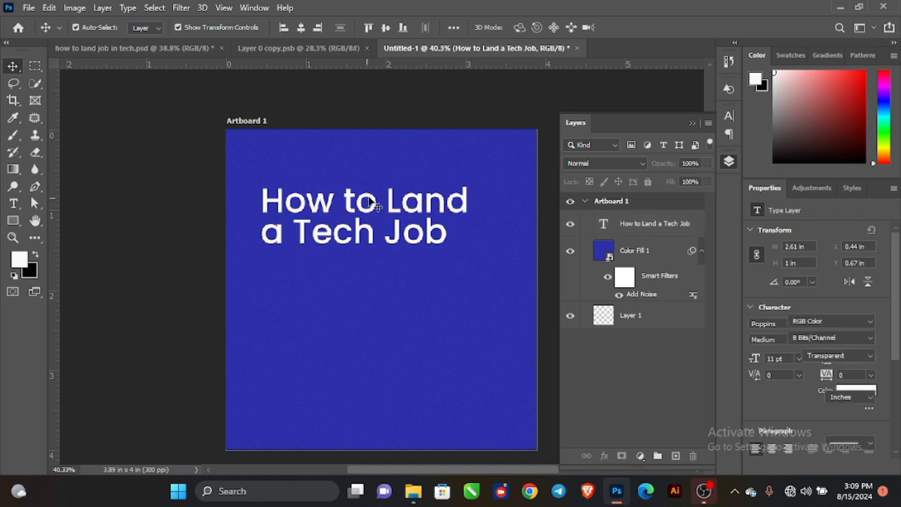
scroll(373, 208, up, 2)
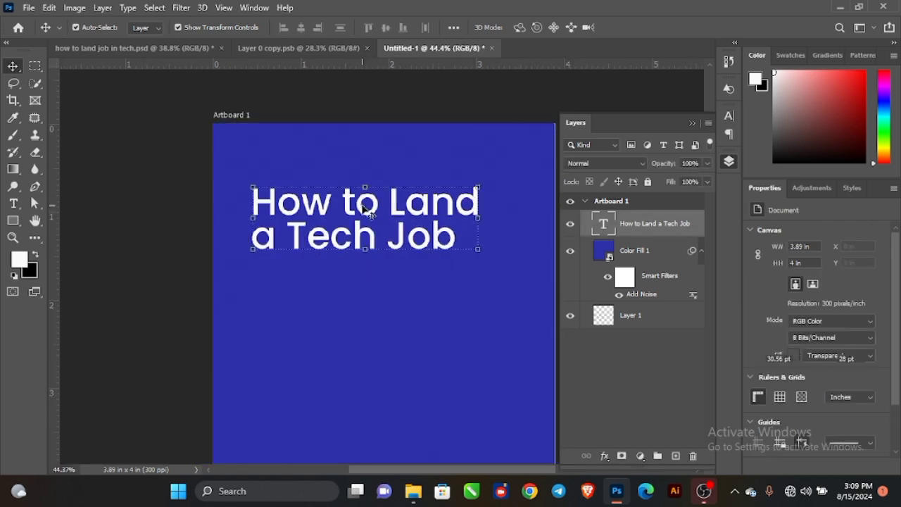
click(366, 204)
drag(53, 257, 241, 263)
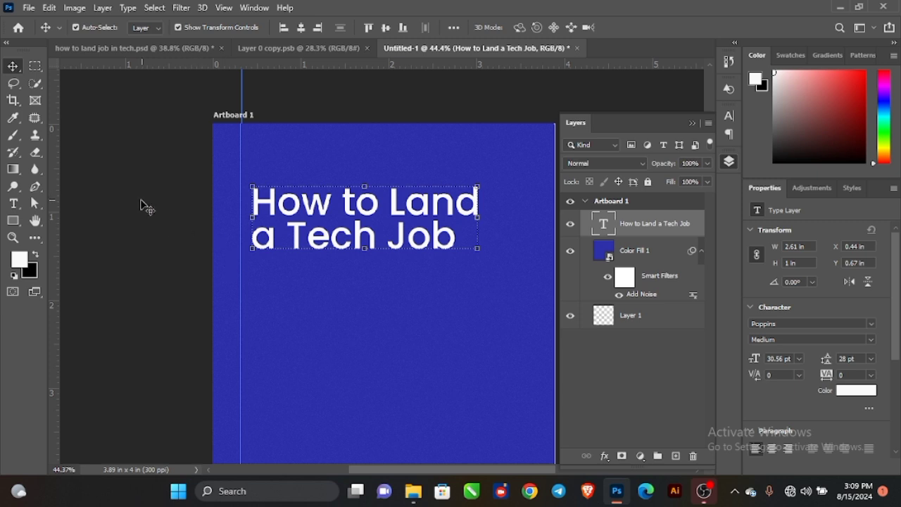
Draw a temporary white rectangle at the artboard's left edge sized to the margin width.
click(141, 203)
click(14, 221)
click(13, 223)
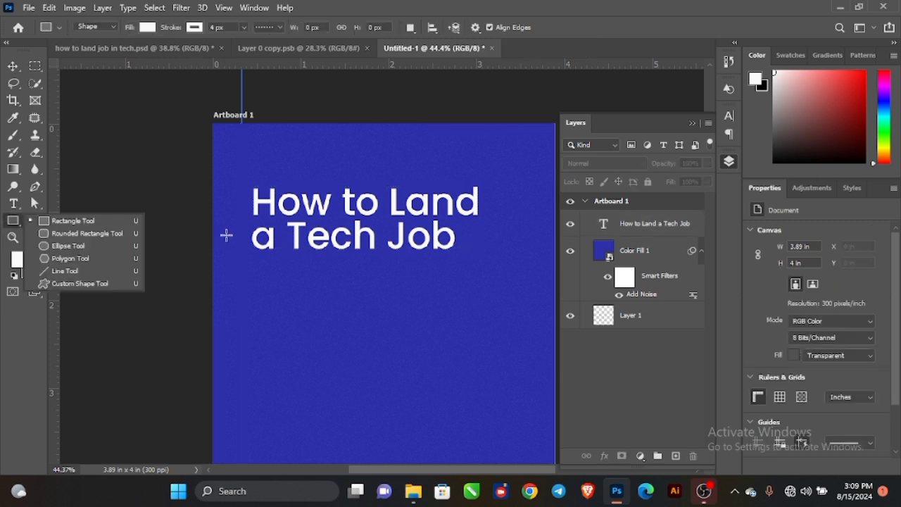
drag(212, 231, 229, 260)
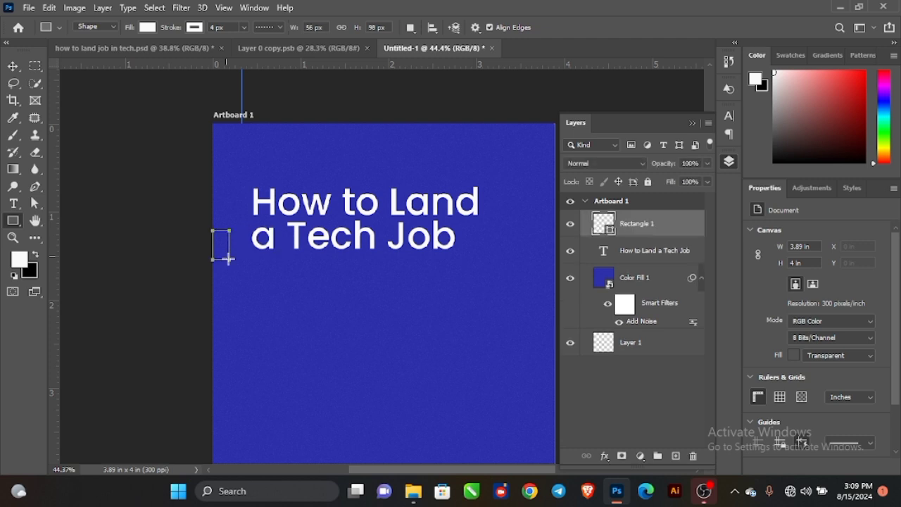
click(13, 65)
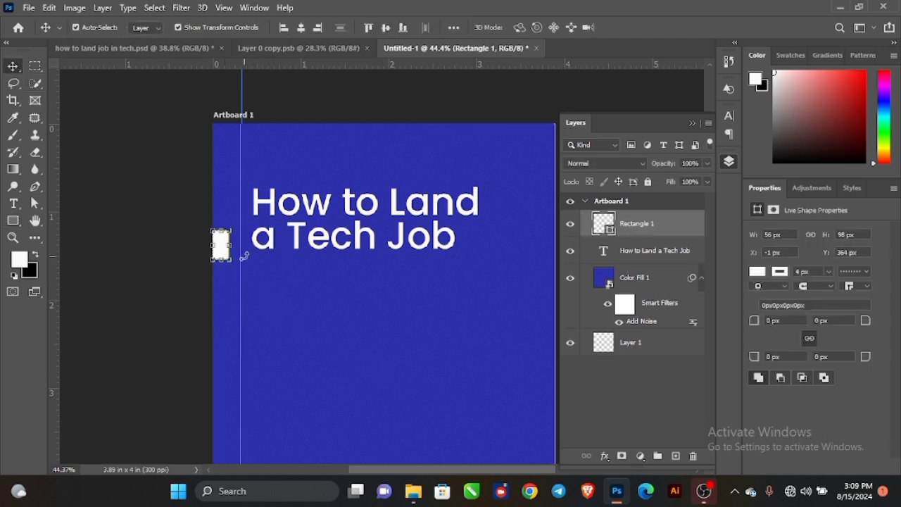
scroll(231, 248, up, 2)
scroll(231, 248, up, 1)
key(ctrl+t)
drag(226, 241, 240, 252)
scroll(240, 252, down, 7)
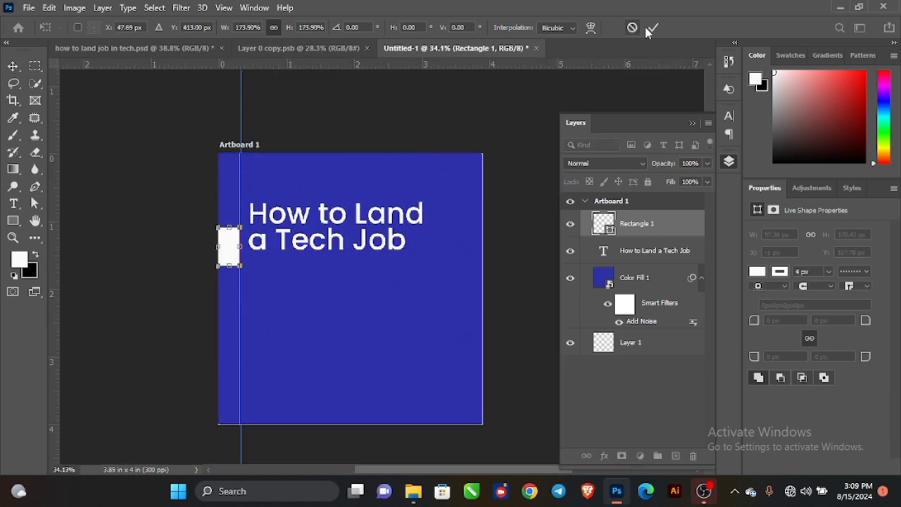
key(Return)
Move the rectangle to the right edge, add a matching vertical guide, then delete the rectangle.
drag(232, 250, 469, 272)
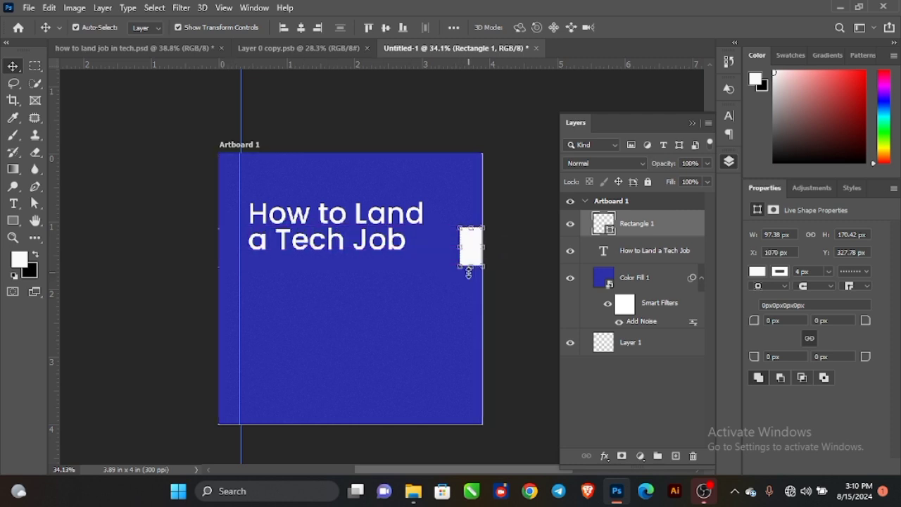
drag(54, 291, 460, 331)
click(518, 232)
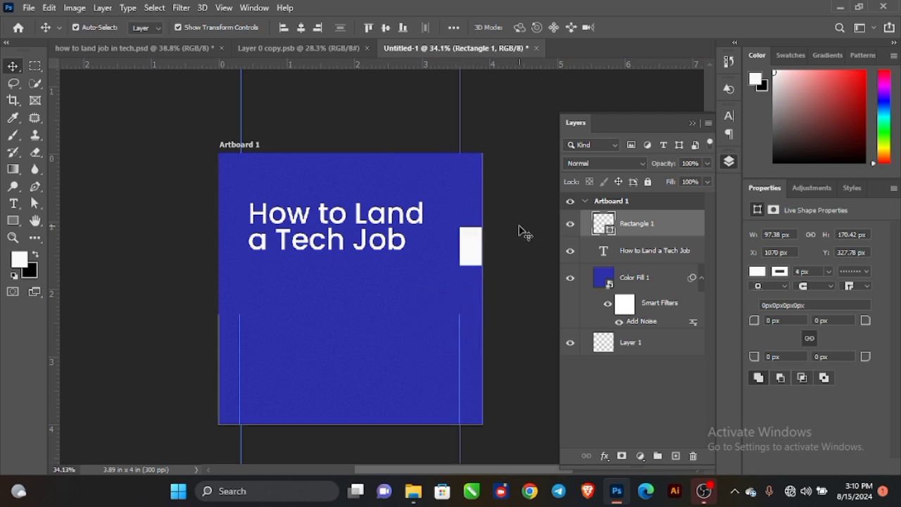
click(471, 243)
key(Delete)
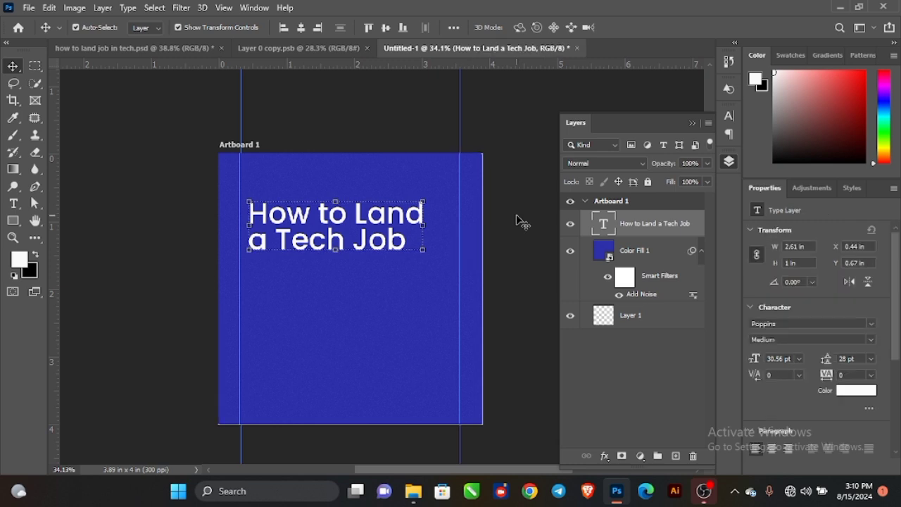
Scale the title down slightly to about 26 pt to fit between the guides.
scroll(310, 219, up, 2)
click(310, 219)
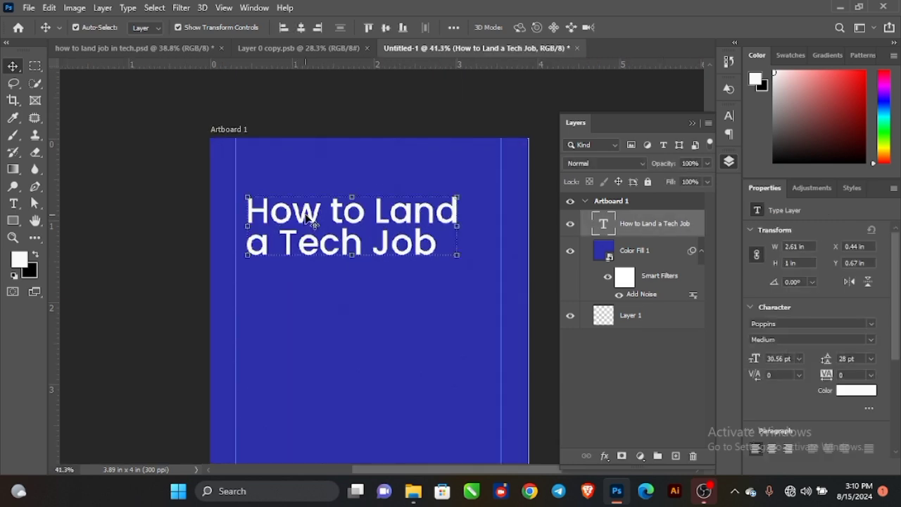
drag(460, 230, 429, 229)
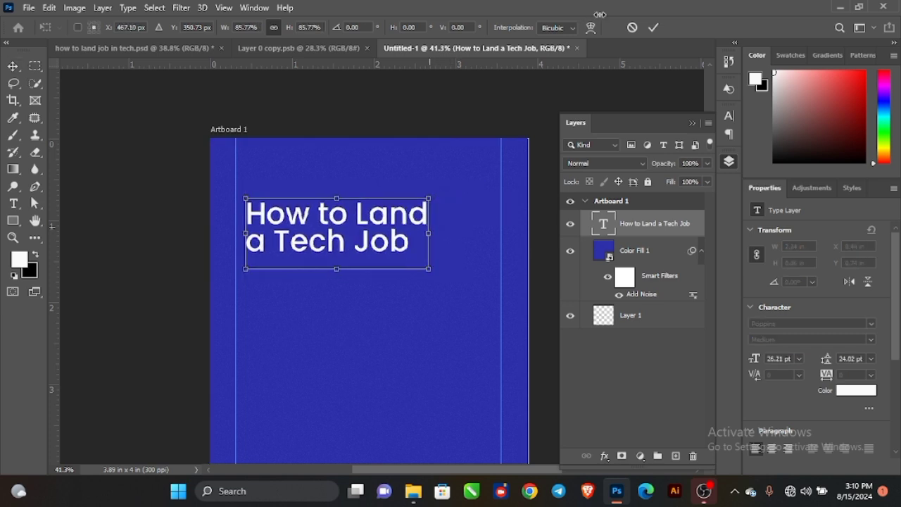
key(Return)
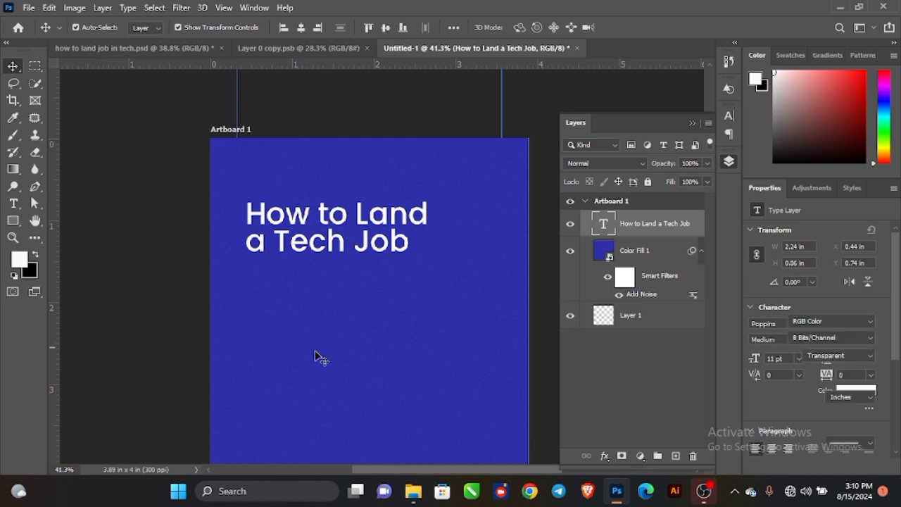
Add a white text line 'in 2024' just below the title.
key(t)
click(269, 295)
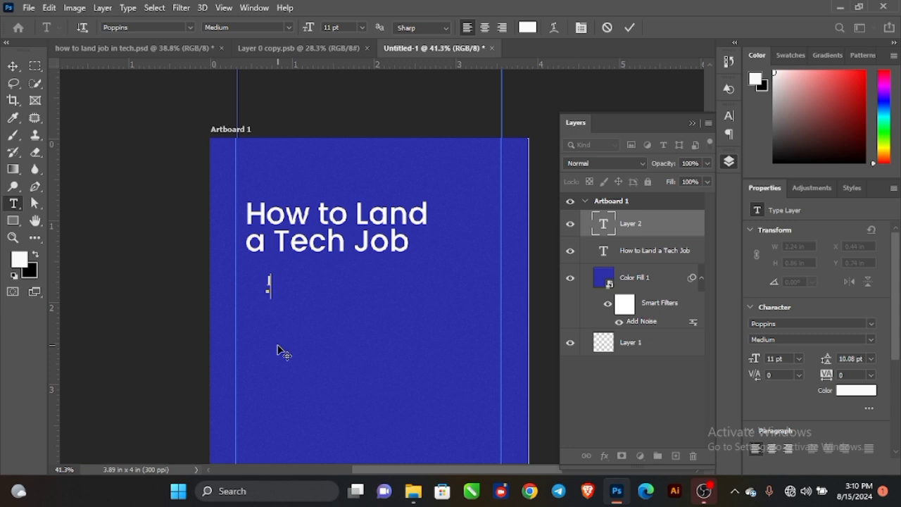
text(in 2024)
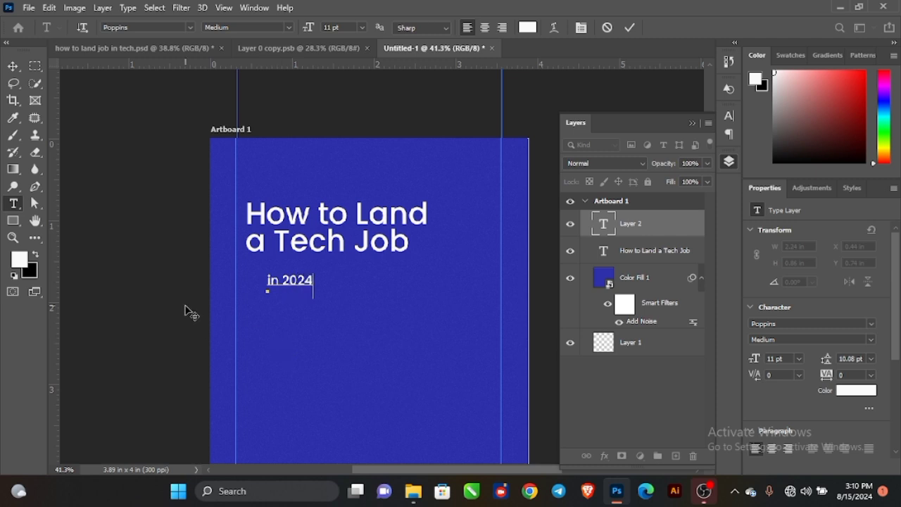
click(19, 64)
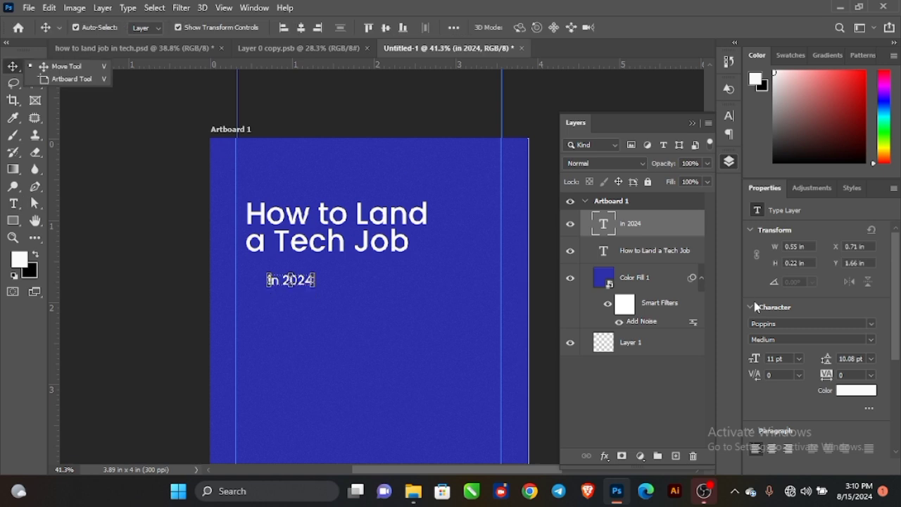
Make 'in 2024' Poppins Bold and enlarge it to about 19 pt at the left margin.
click(860, 396)
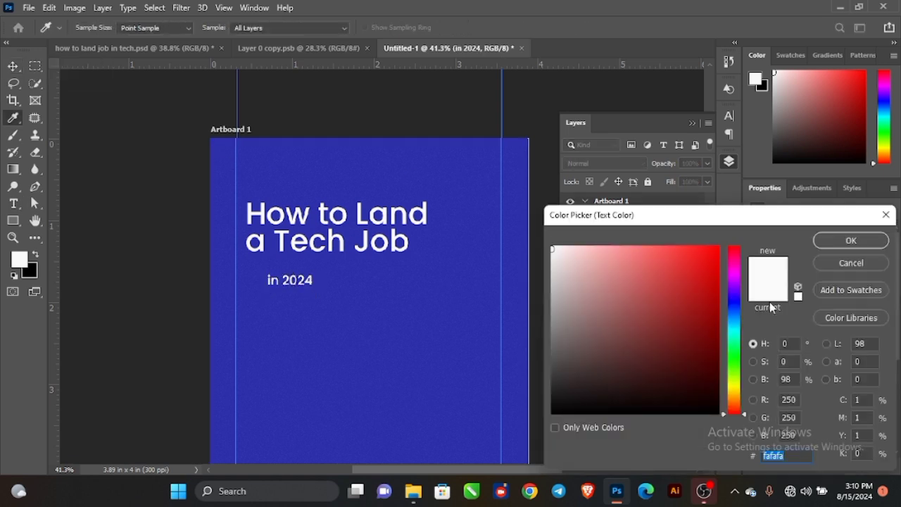
click(850, 264)
click(809, 340)
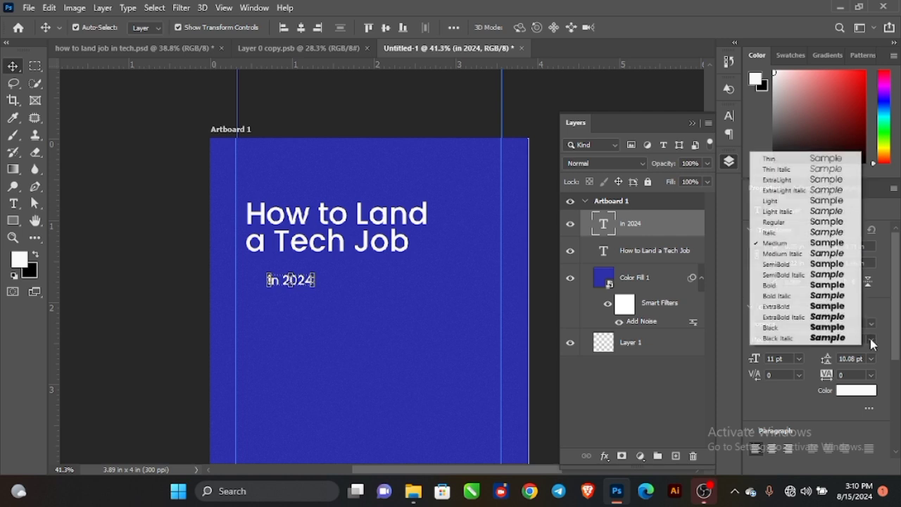
click(778, 286)
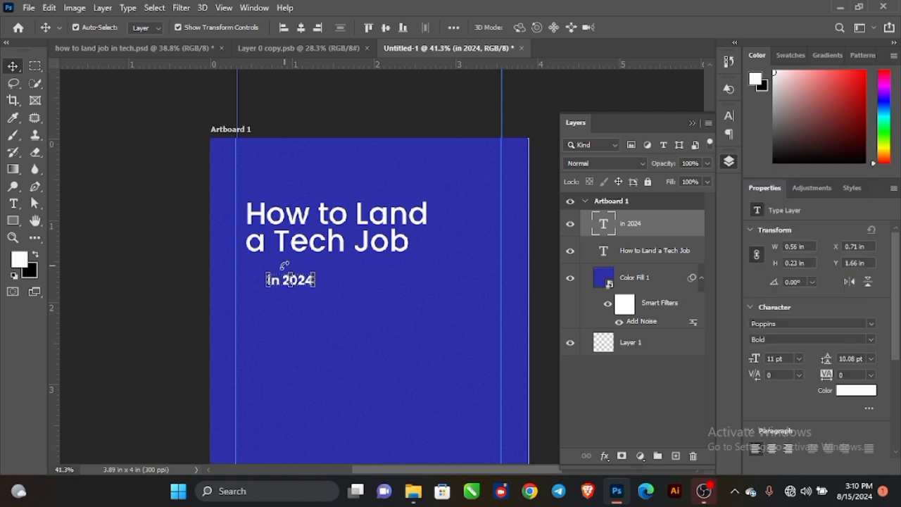
mouse_move(317, 280)
mouse_down()
mouse_move(348, 287)
mouse_move(307, 276)
mouse_up()
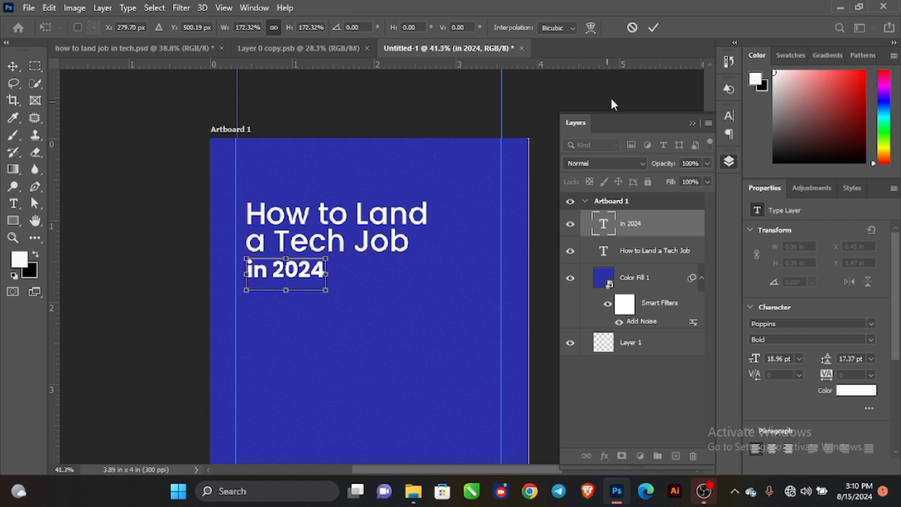
click(655, 29)
click(120, 243)
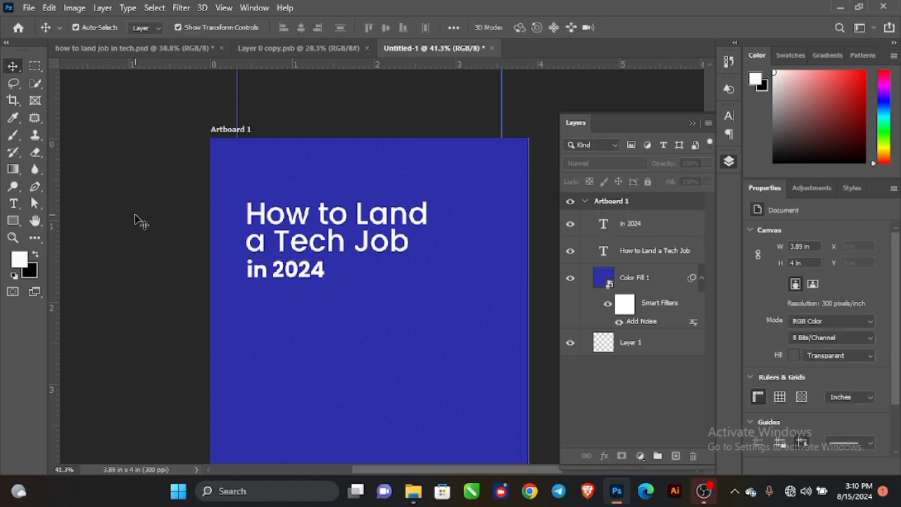
click(14, 221)
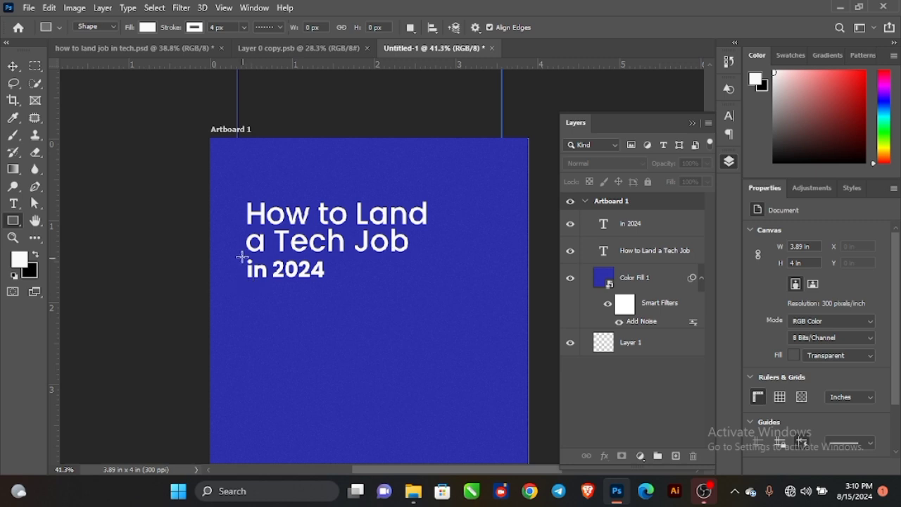
Draw a rectangle over the 'in 2024' text and fill it with orange.
drag(241, 255, 333, 283)
click(13, 66)
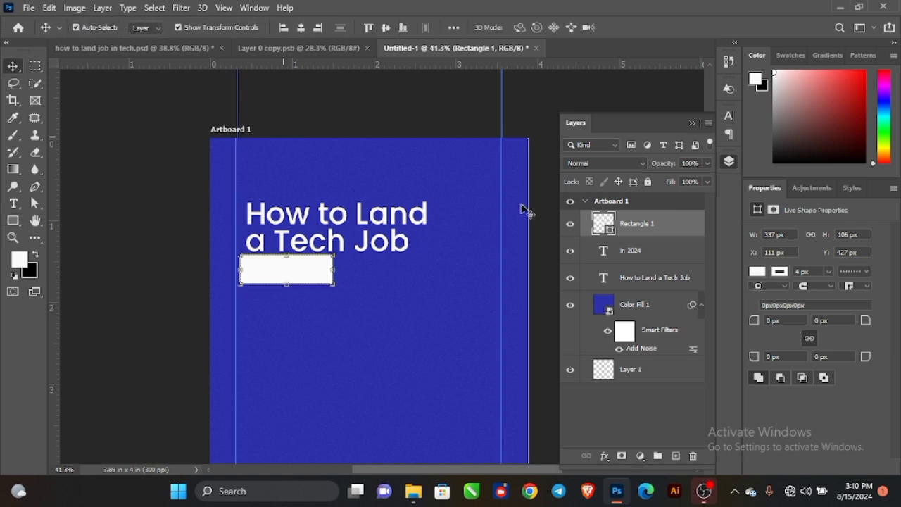
click(758, 274)
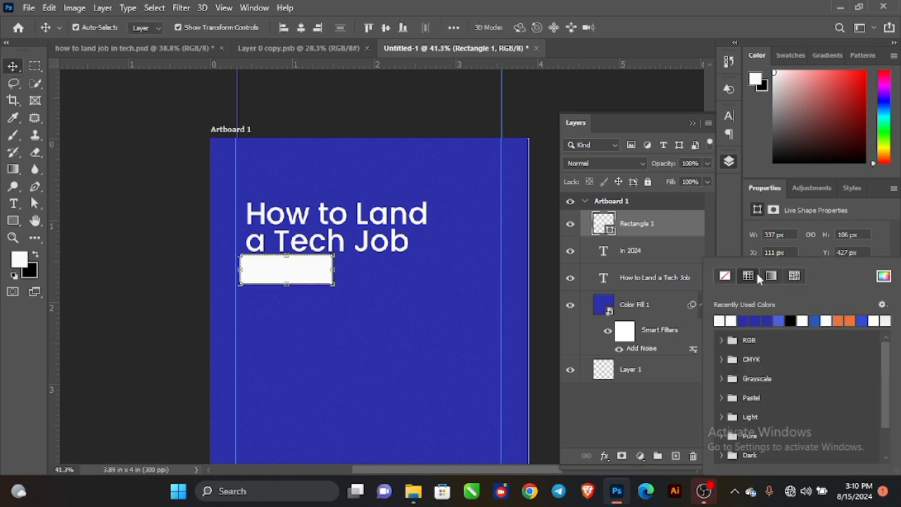
click(844, 320)
click(107, 168)
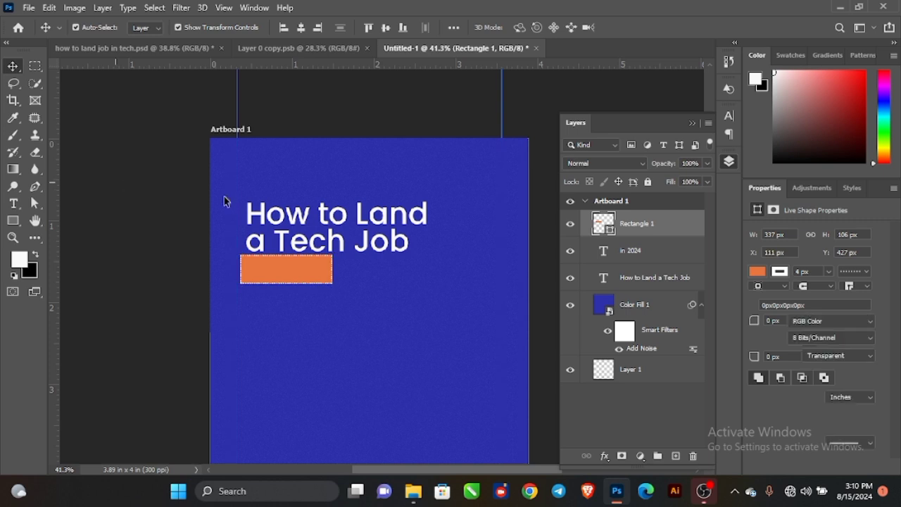
scroll(275, 269, up, 3)
click(286, 268)
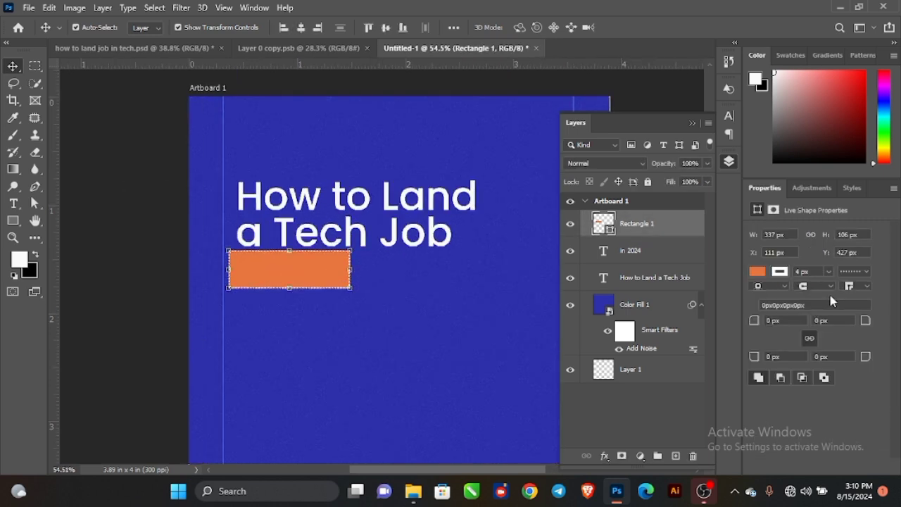
click(782, 272)
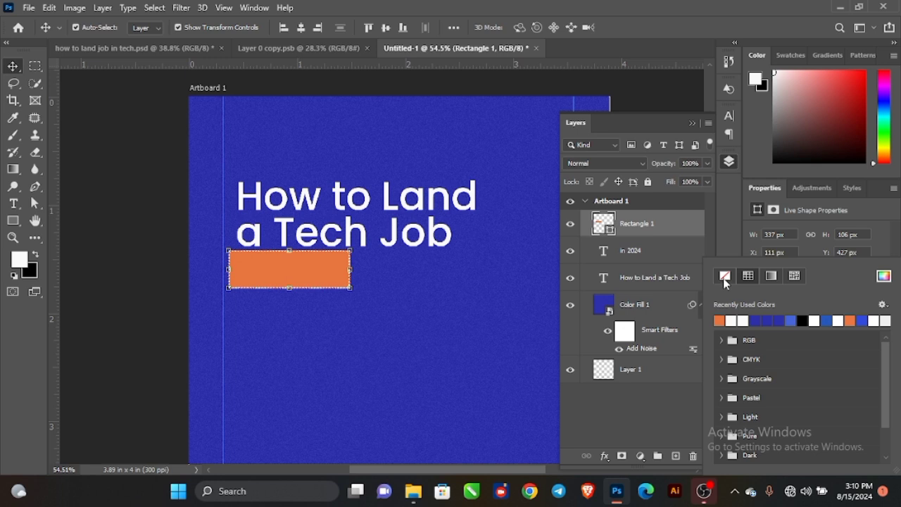
click(81, 177)
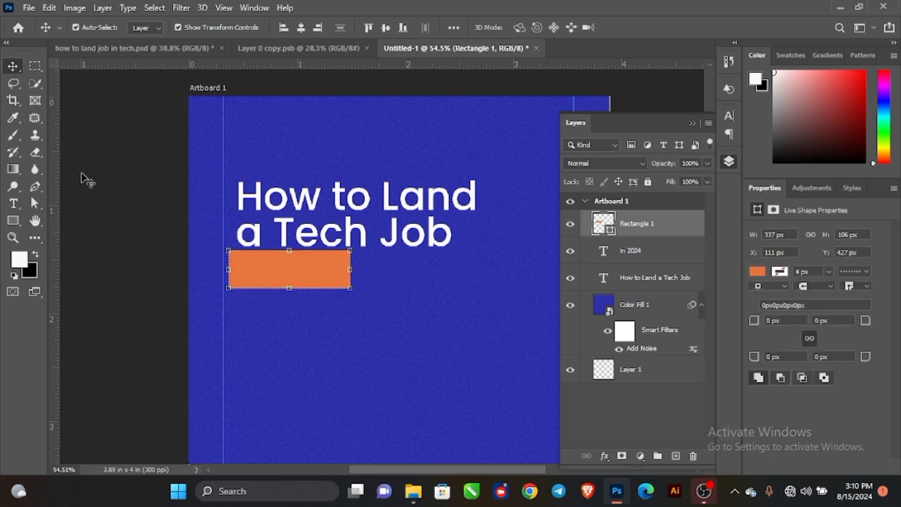
Move the orange box beneath the 'in 2024' layer and trim it to about 337 × 82 px.
click(269, 266)
drag(682, 235, 680, 262)
scroll(274, 266, up, 1)
scroll(275, 266, up, 3)
key(ctrl+t)
drag(300, 235, 300, 238)
drag(300, 296, 300, 287)
Select the title, 'in 2024' and orange box together and shift them left.
click(654, 26)
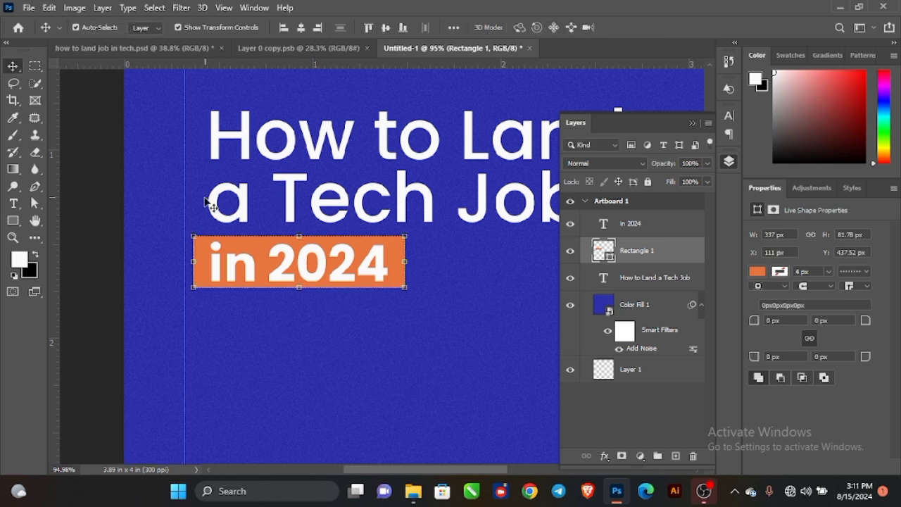
shift+click(215, 207)
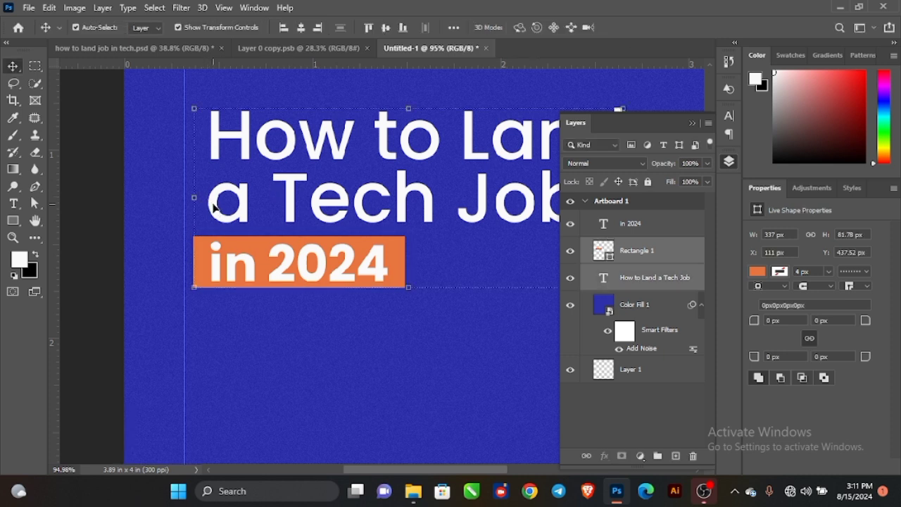
shift+click(216, 268)
drag(216, 214, 191, 217)
scroll(211, 218, down, 4)
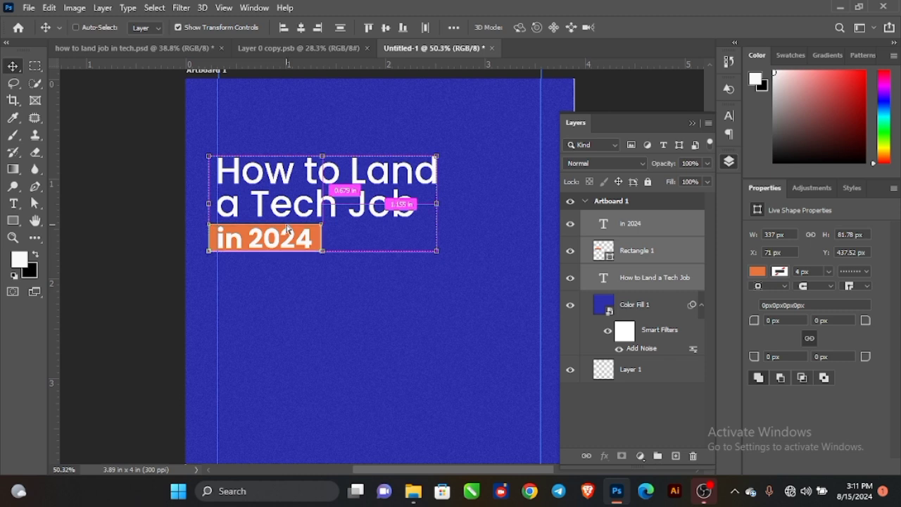
Skew the title group to rise about 7° and enlarge it to roughly 111%.
key(ctrl+t)
right_click(311, 218)
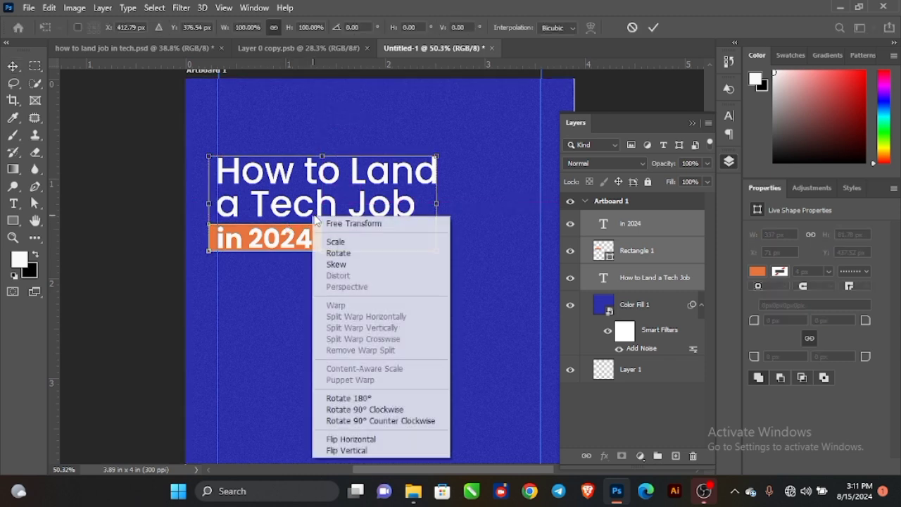
click(341, 266)
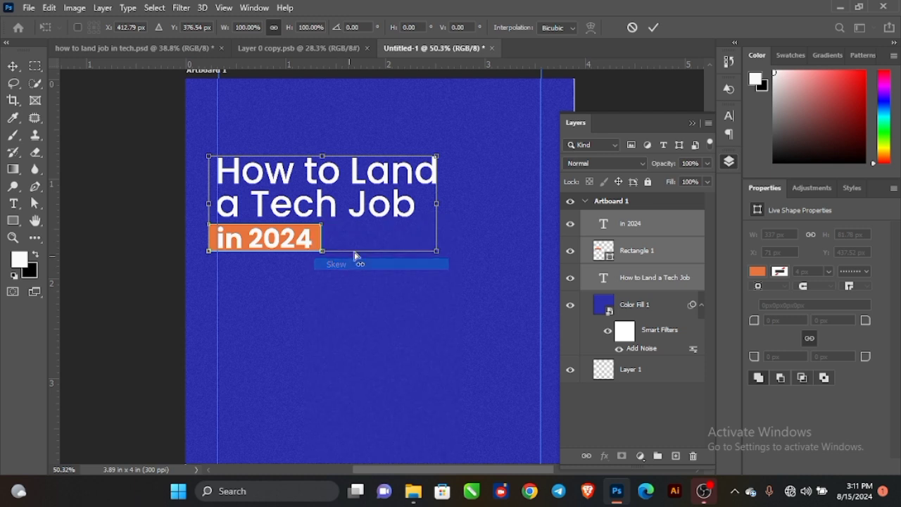
scroll(359, 250, down, 2)
drag(419, 221, 416, 202)
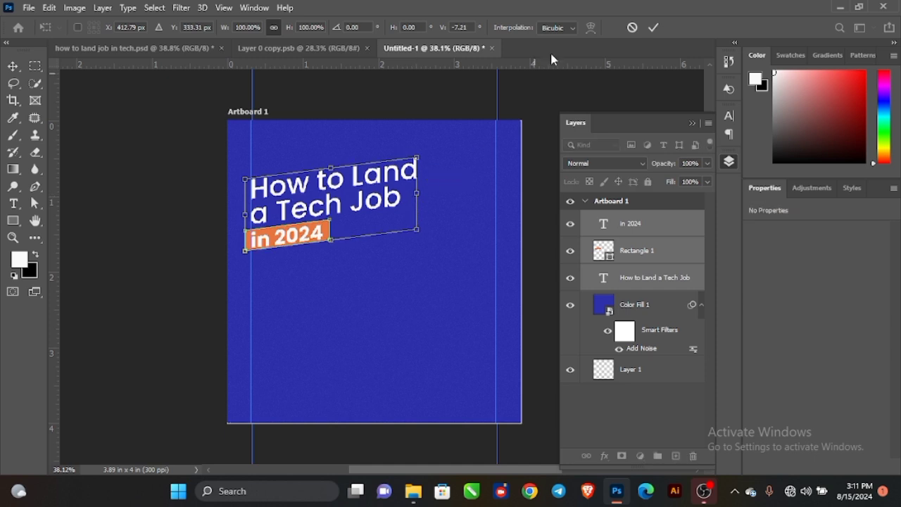
click(655, 27)
mouse_move(419, 204)
mouse_down()
mouse_move(442, 203)
mouse_move(435, 203)
mouse_up()
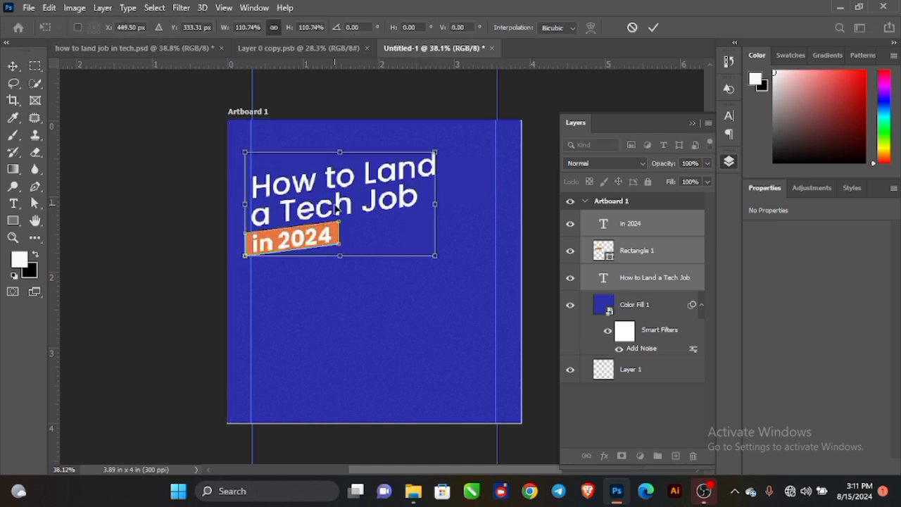
drag(336, 209, 340, 221)
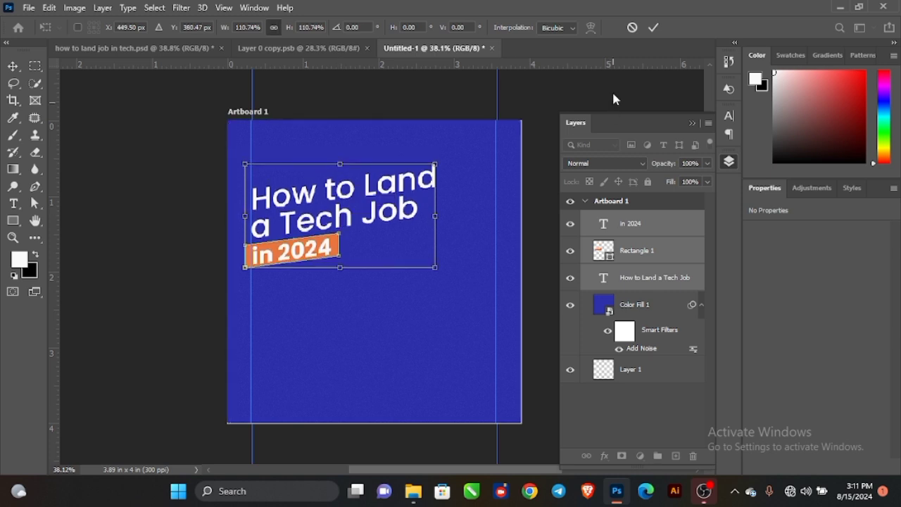
click(654, 27)
Add a white 'Highlights' text line below the in 2024 banner.
click(126, 226)
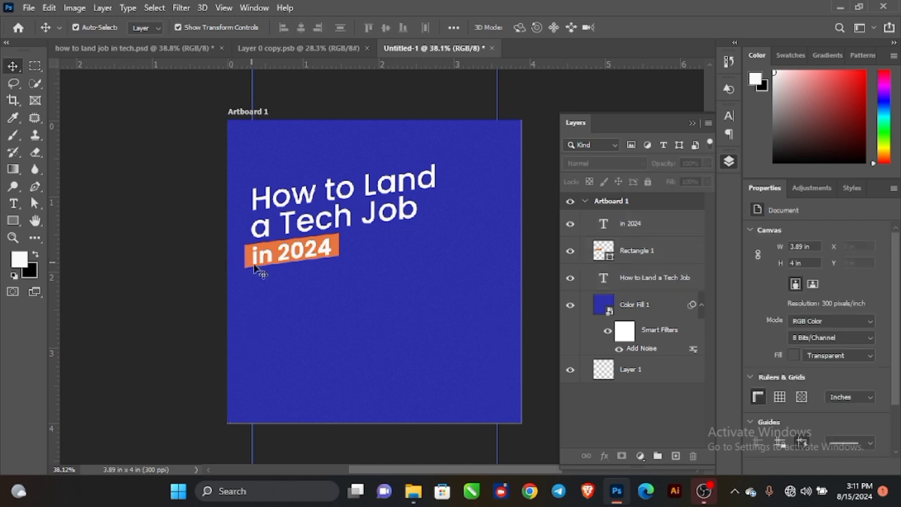
scroll(257, 267, up, 1)
click(274, 309)
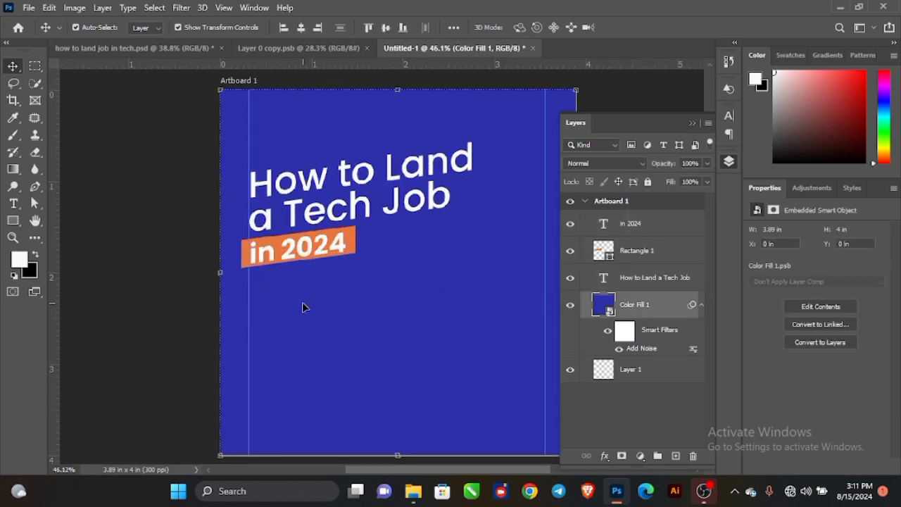
key(t)
click(282, 295)
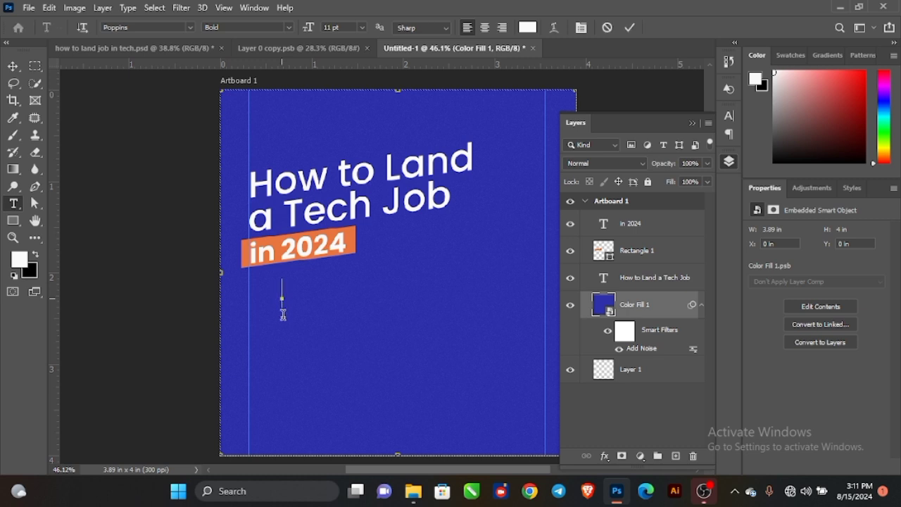
text(H)
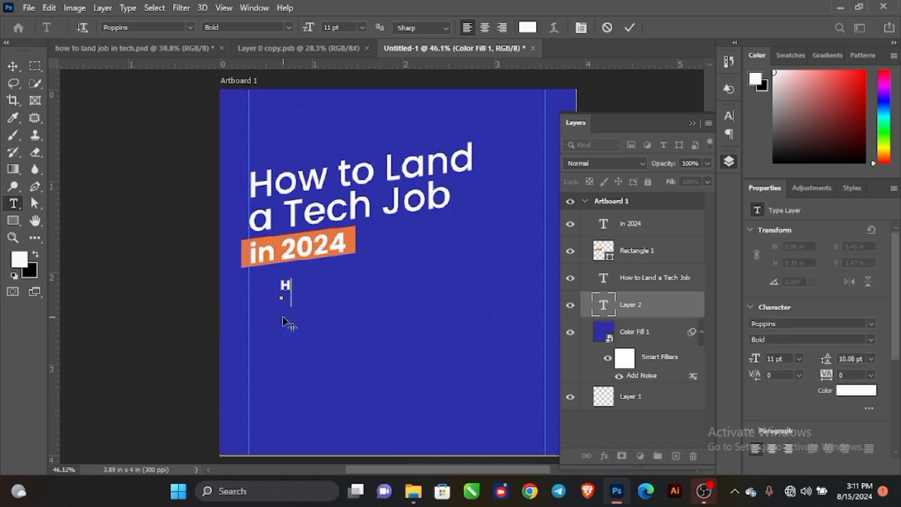
text(ighlights)
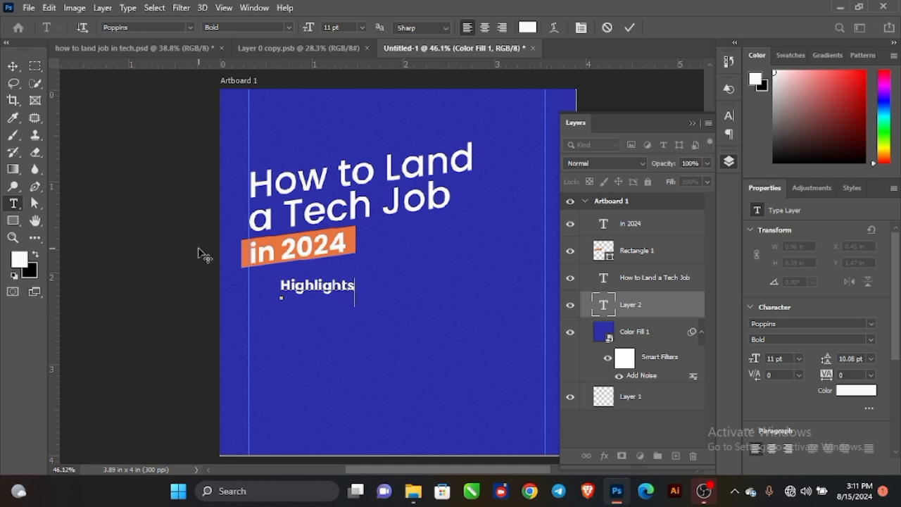
click(12, 65)
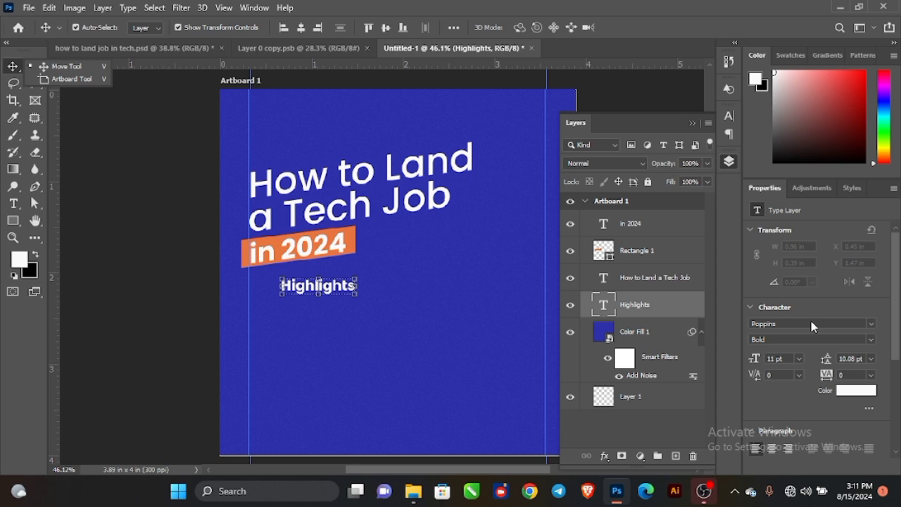
Set Highlights to Poppins Regular, scale it down to 6.38 pt, and duplicate it.
click(871, 342)
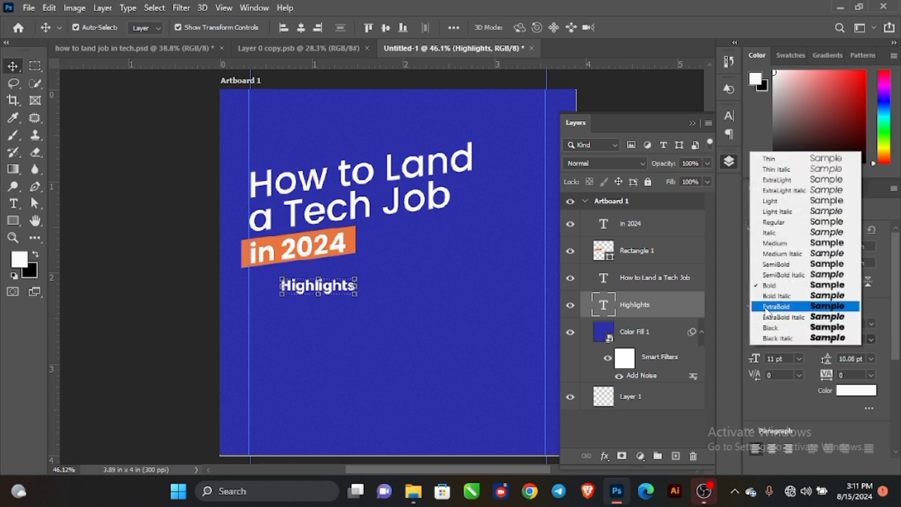
click(774, 222)
scroll(314, 291, up, 2)
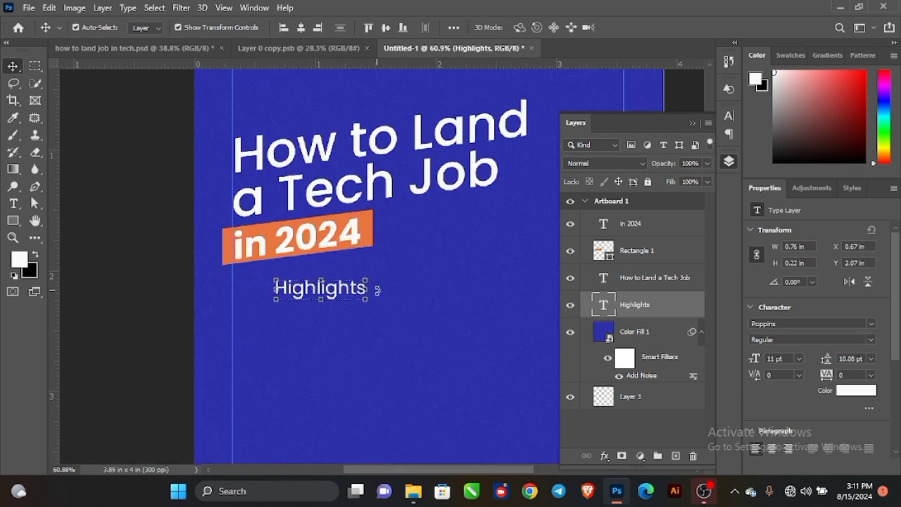
drag(368, 288, 373, 200)
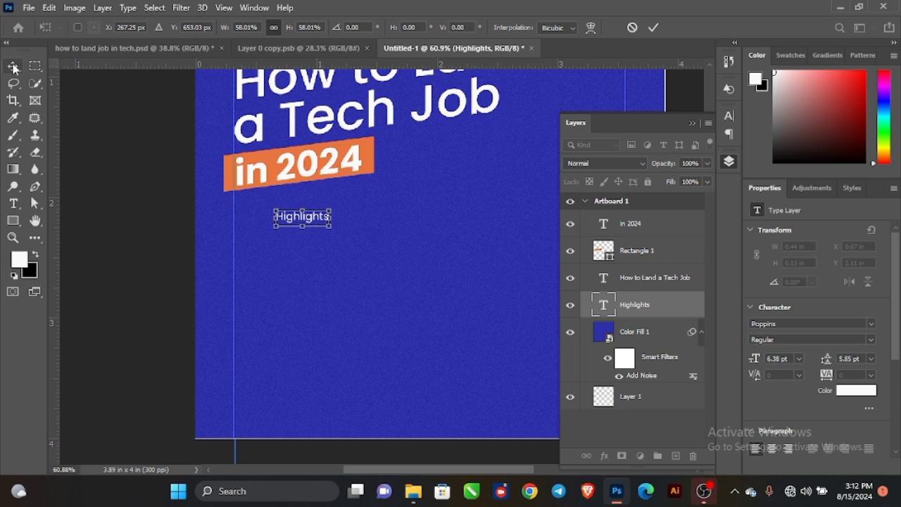
key(Return)
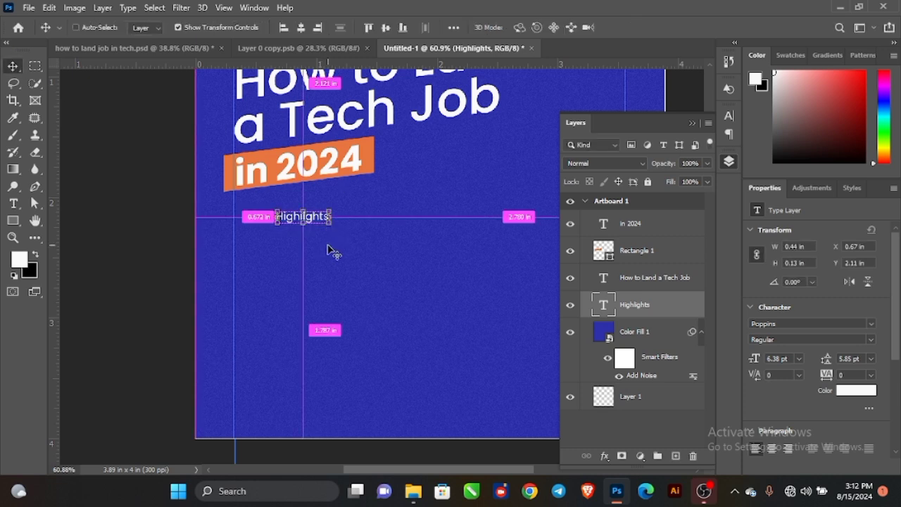
key(ctrl+j)
Move the copy below Highlights and retype it as Resume Creation, Portfolio Building, How to land role quickly.
drag(319, 219, 319, 250)
double_click(318, 250)
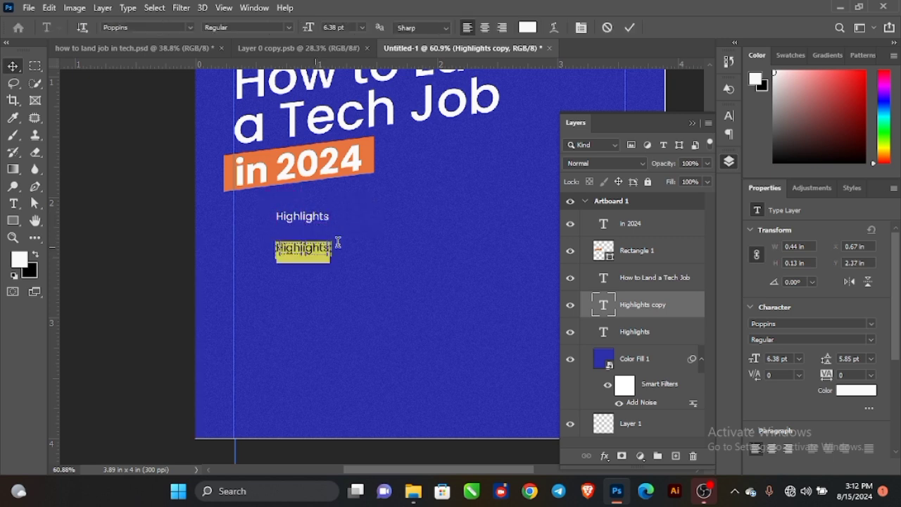
key(Left)
key(BackSpace)
text(Res)
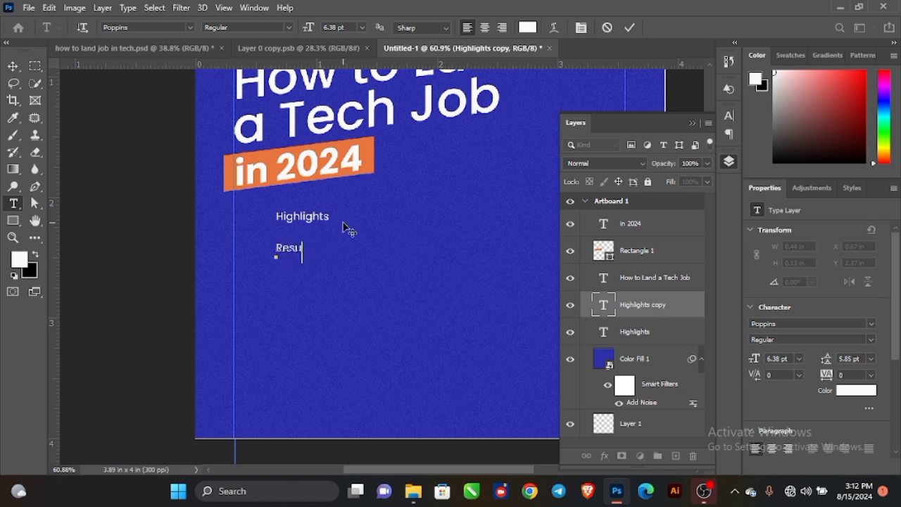
text(ume)
text( Cred)
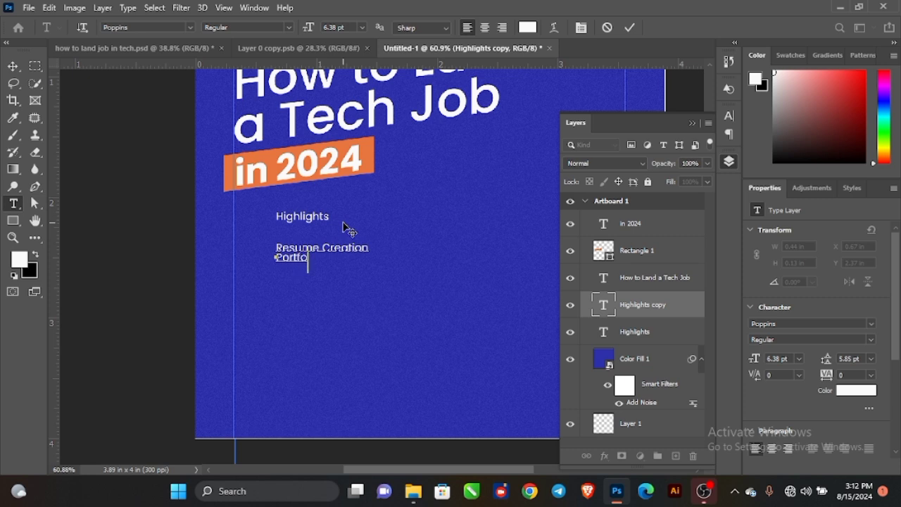
text(Building )
text(Ho)
text(w to)
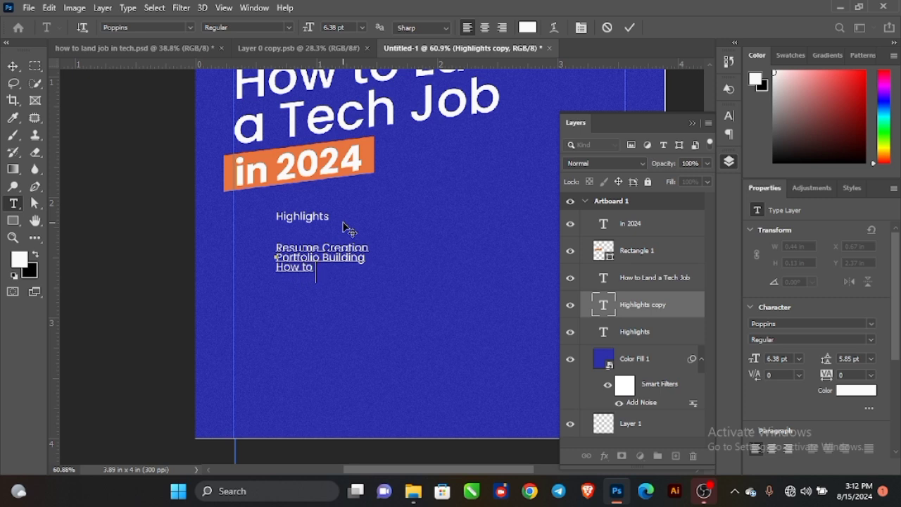
text( L)
key(BackSpace)
key(BackSpace)
key(BackSpace)
text(quickly)
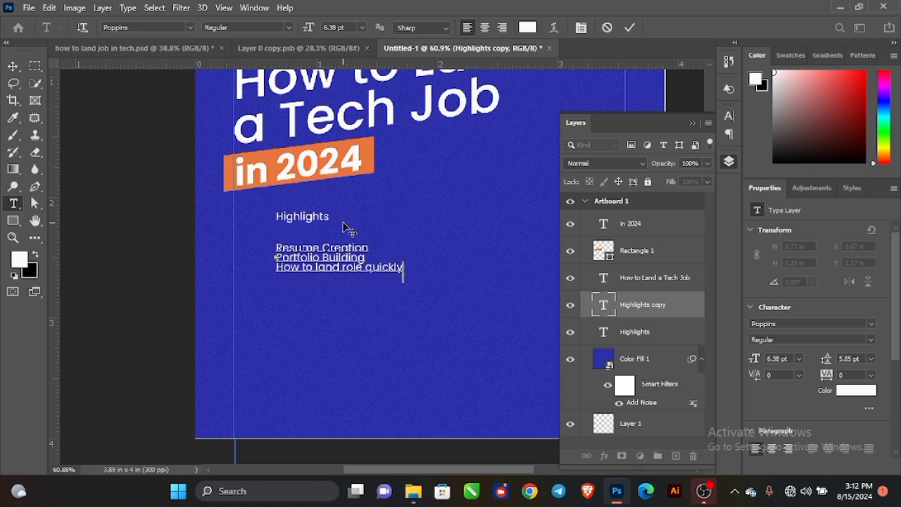
click(12, 66)
Set the list's line spacing (leading) to 10 pt.
click(871, 359)
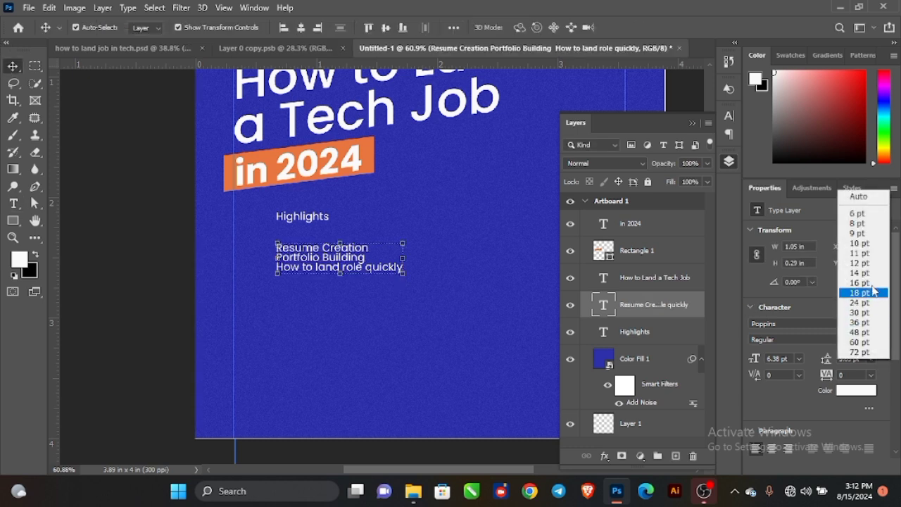
click(864, 203)
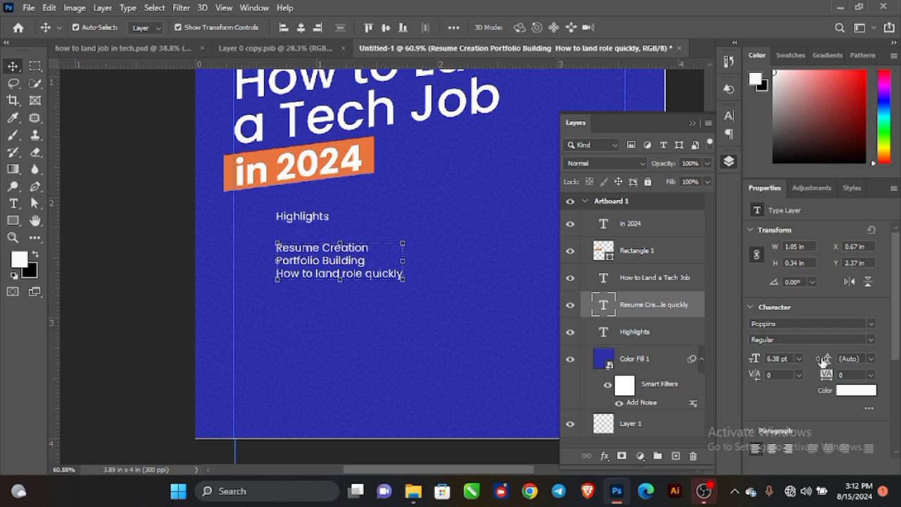
drag(825, 362, 838, 362)
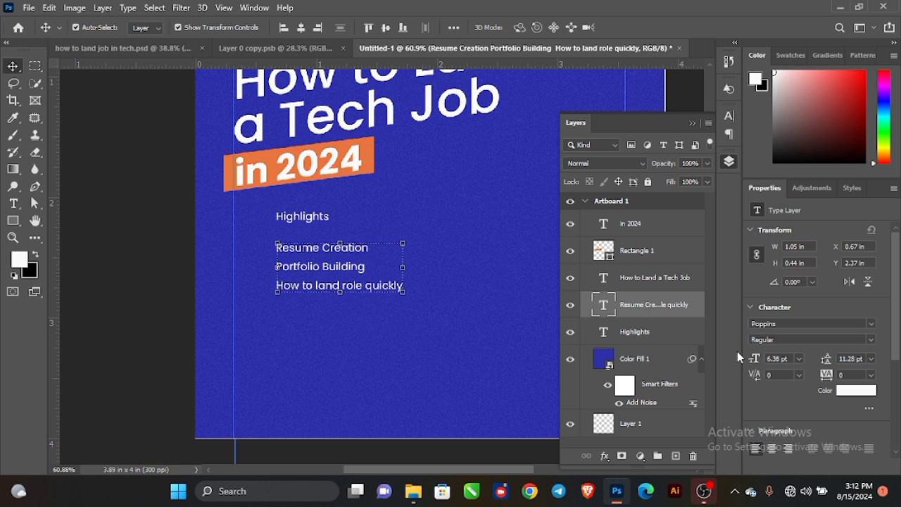
drag(826, 360, 828, 358)
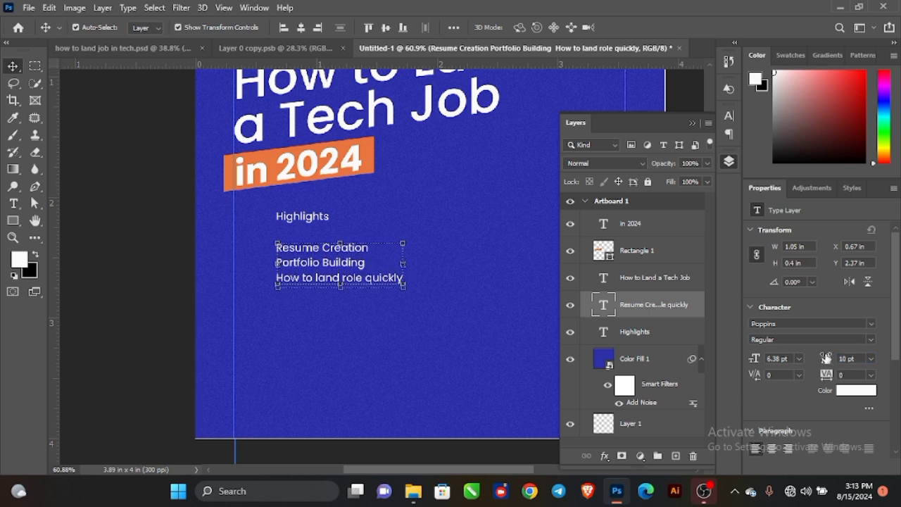
Keep the list in Regular weight and move it up-left under the Highlights heading.
click(153, 227)
scroll(295, 260, up, 1)
scroll(295, 262, up, 1)
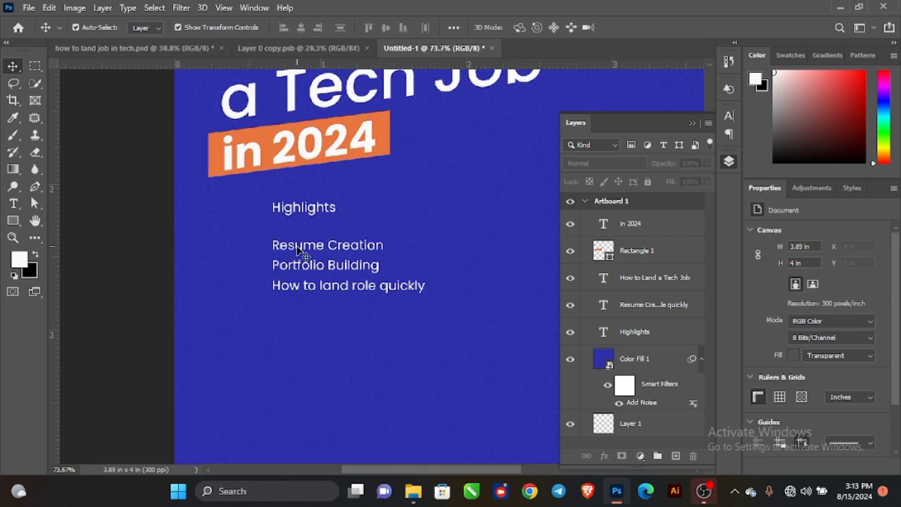
click(325, 255)
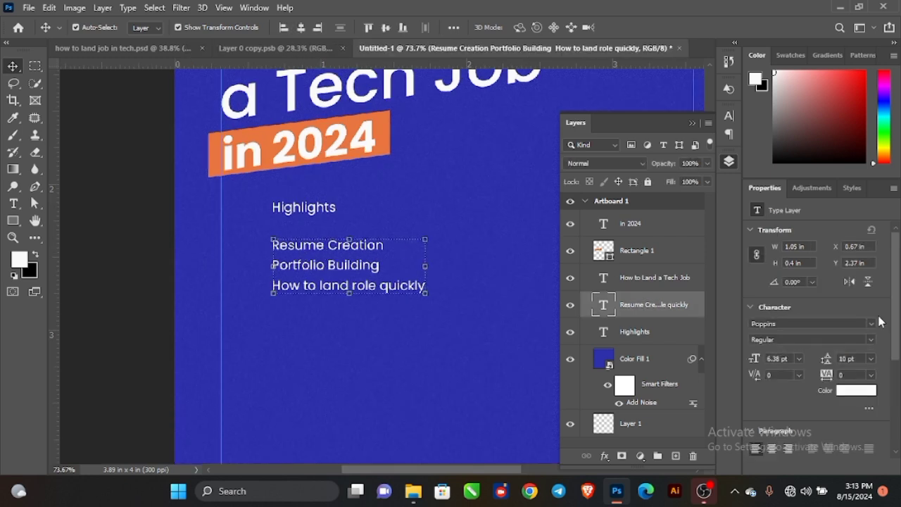
click(876, 341)
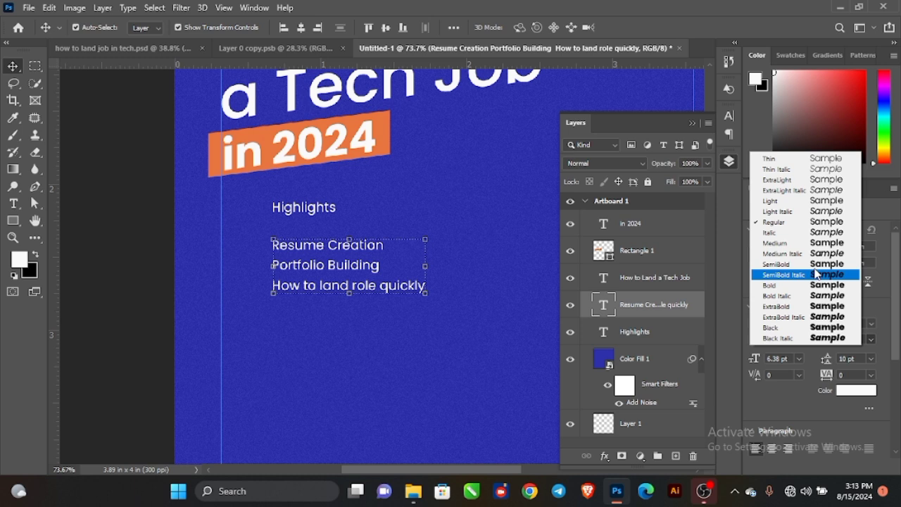
click(775, 243)
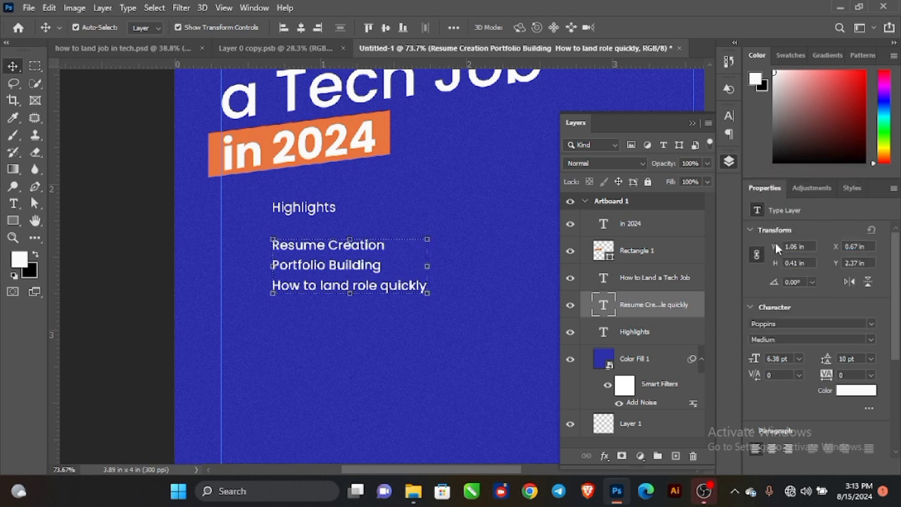
click(873, 341)
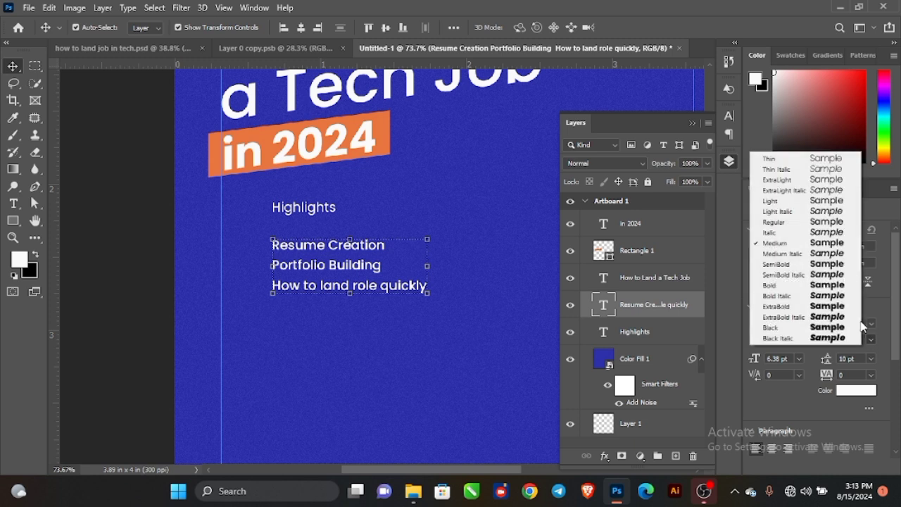
click(774, 222)
scroll(306, 249, up, 2)
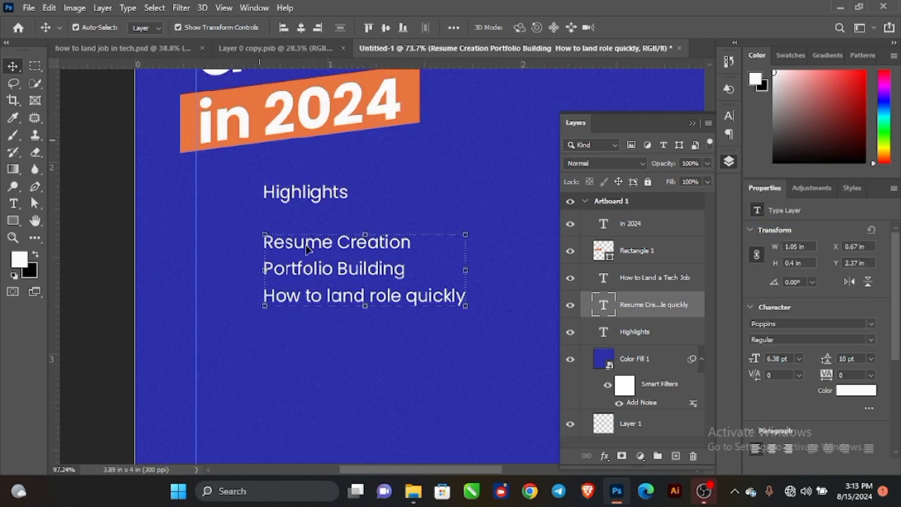
drag(307, 248, 278, 235)
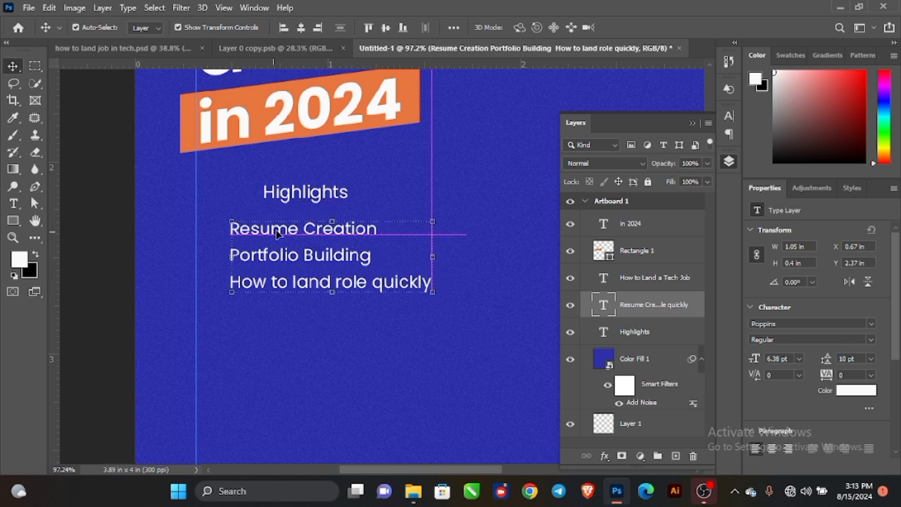
Shrink the Highlights heading further and widen its letter spacing.
scroll(278, 234, up, 1)
click(294, 197)
drag(358, 193, 259, 206)
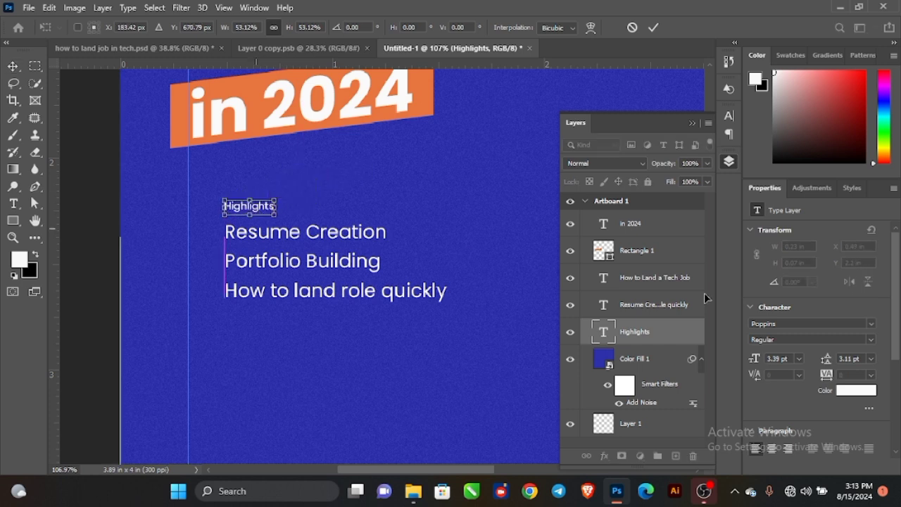
click(652, 27)
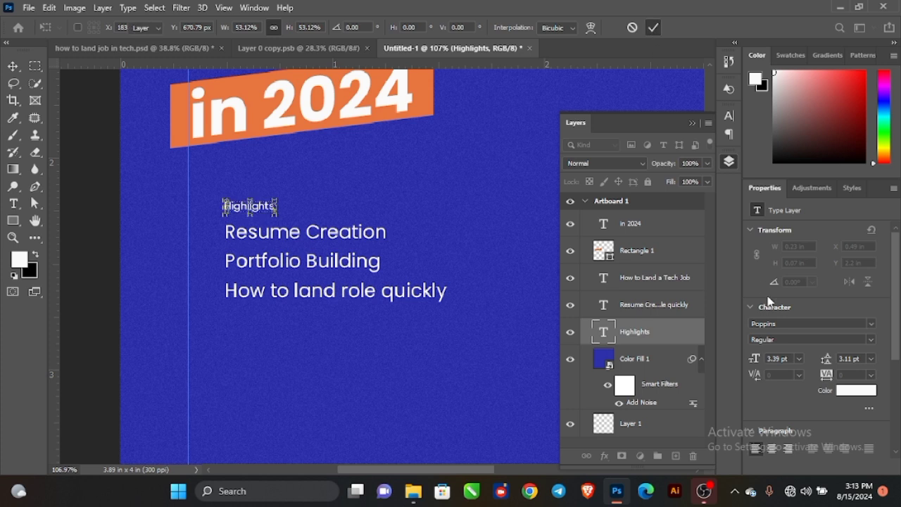
drag(822, 375, 851, 375)
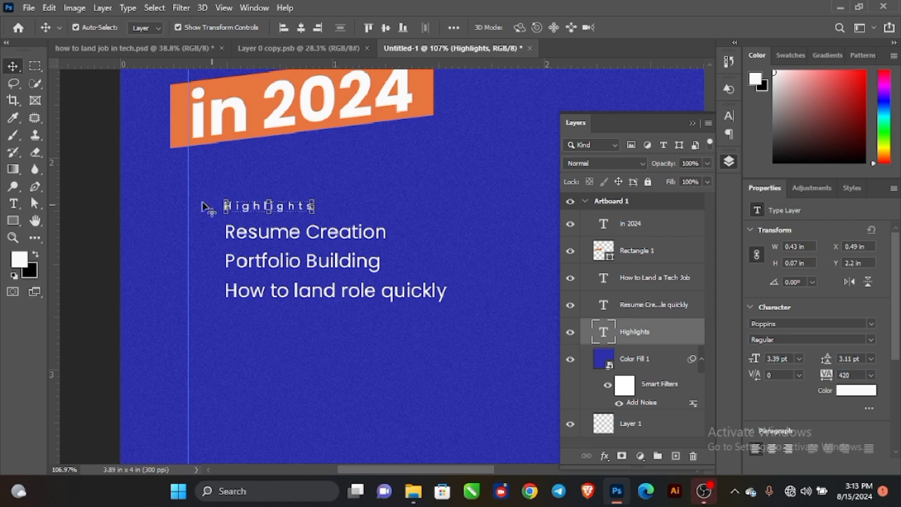
click(91, 180)
Draw thin white divider lines under Resume Creation and under Portfolio Building.
scroll(326, 280, up, 2)
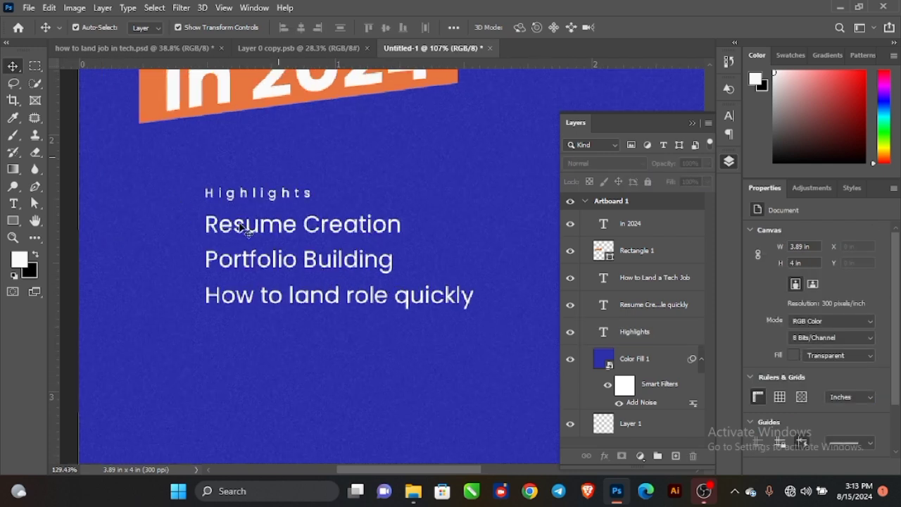
click(13, 220)
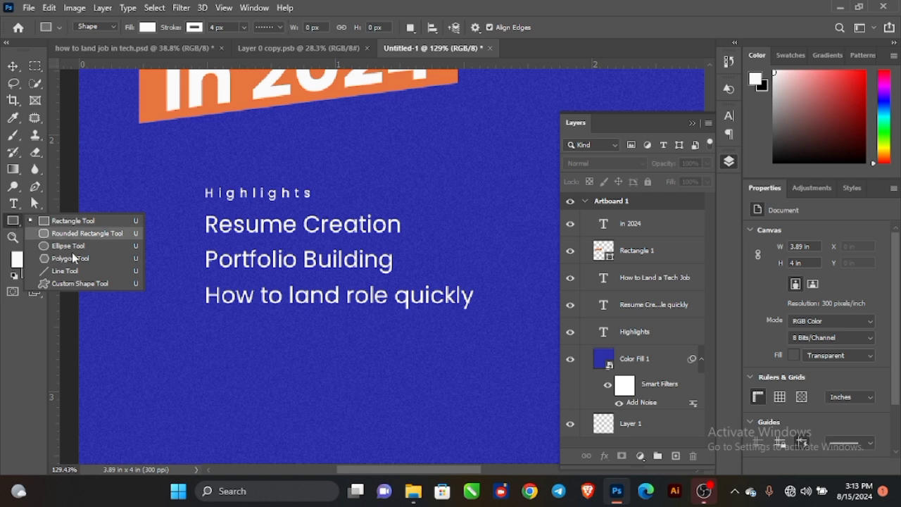
click(67, 271)
scroll(292, 277, up, 2)
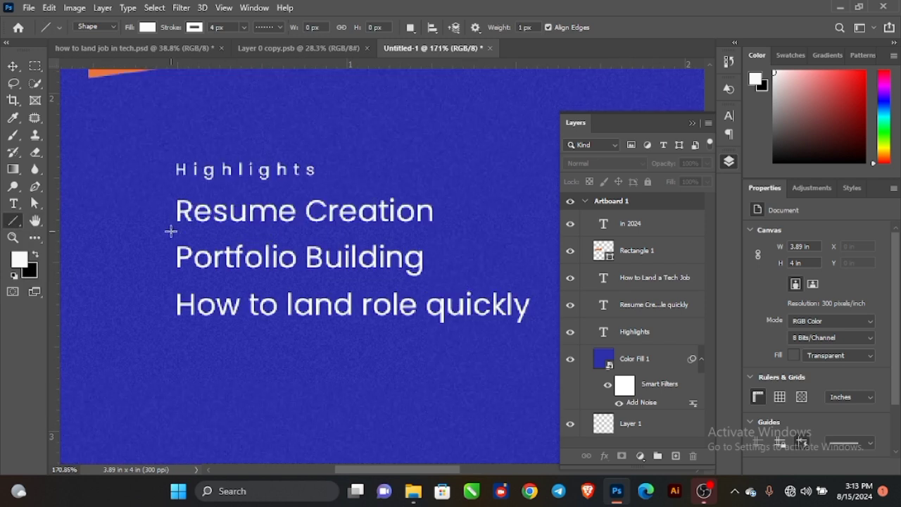
drag(172, 233, 544, 249)
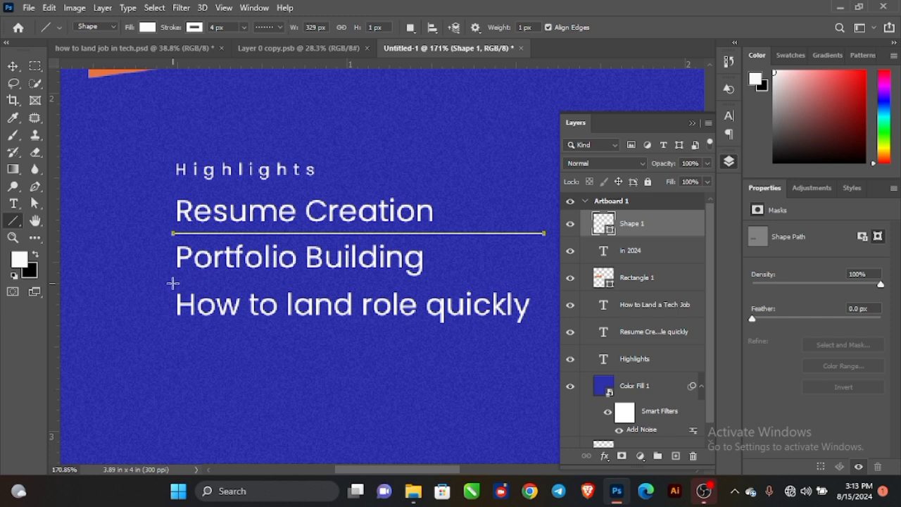
drag(177, 283, 543, 288)
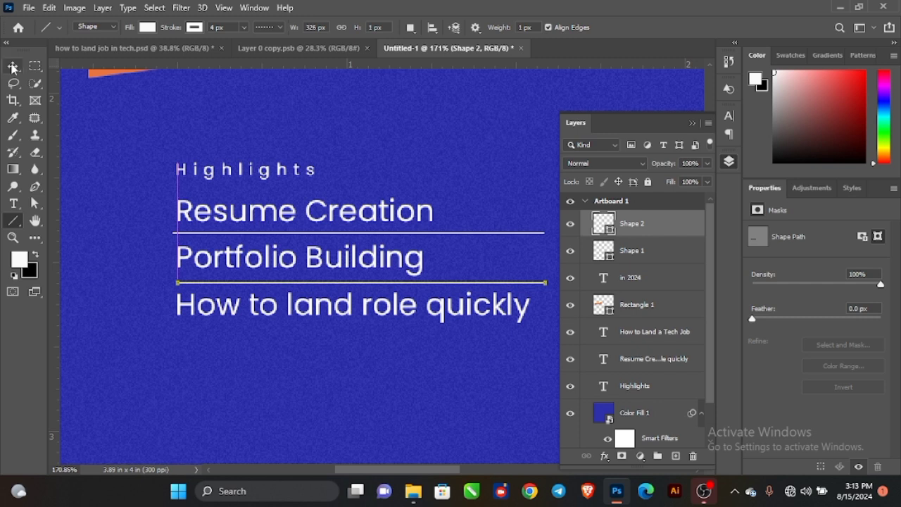
key(v)
drag(299, 222, 446, 218)
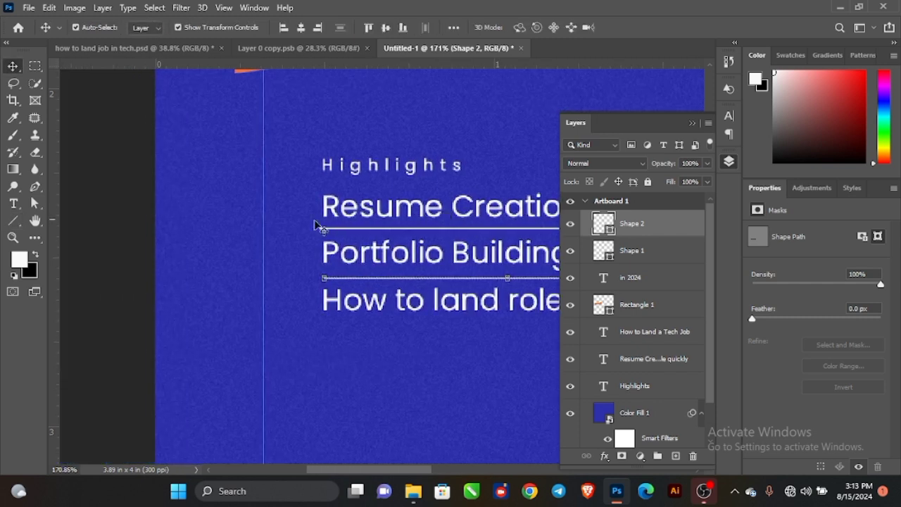
click(113, 188)
scroll(216, 181, up, 2)
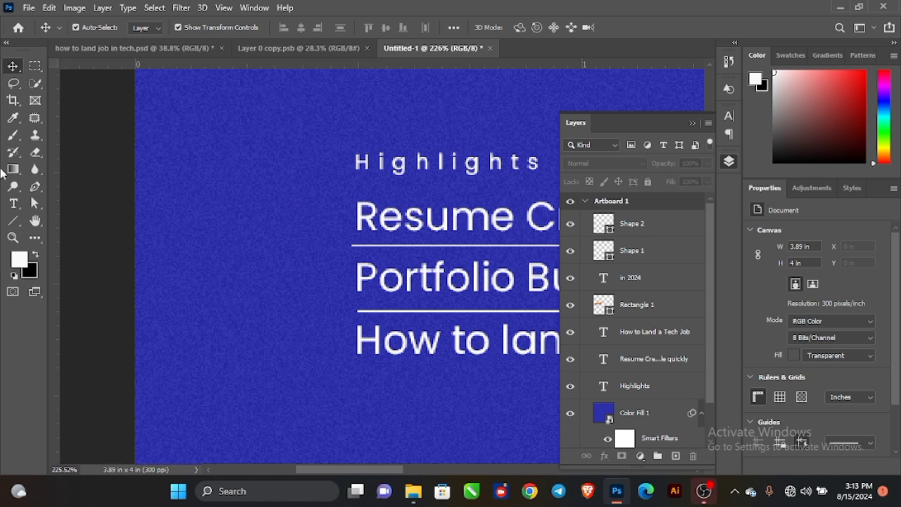
Draw a tiny square bullet beside Resume Creation and place a copy beside Portfolio Building.
click(13, 220)
click(57, 220)
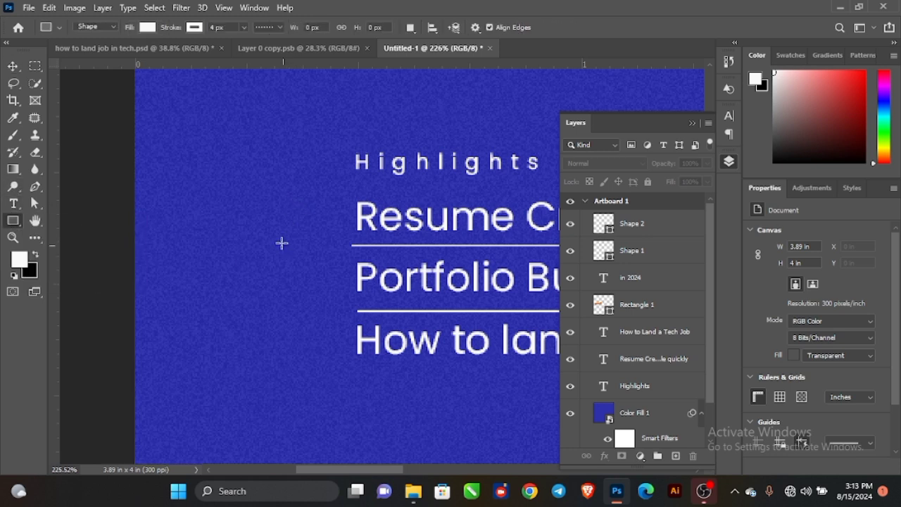
drag(323, 219, 328, 224)
click(12, 65)
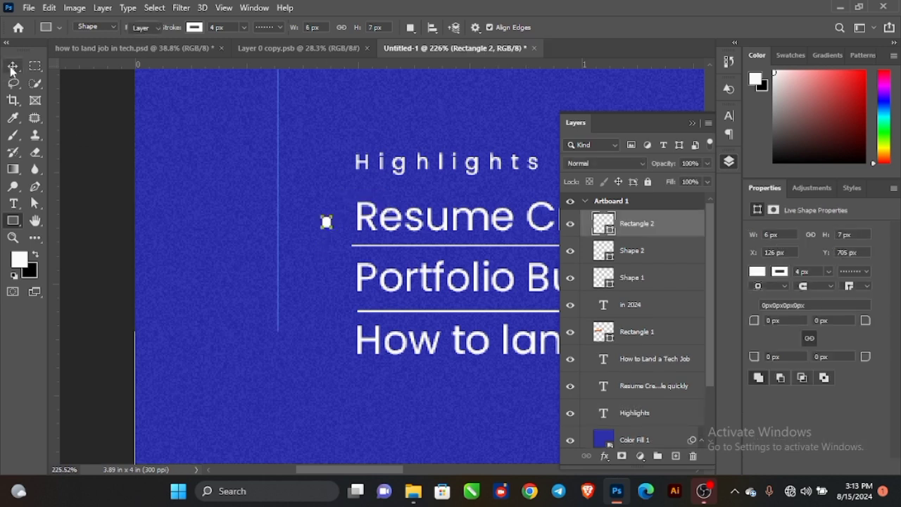
key(ctrl+j)
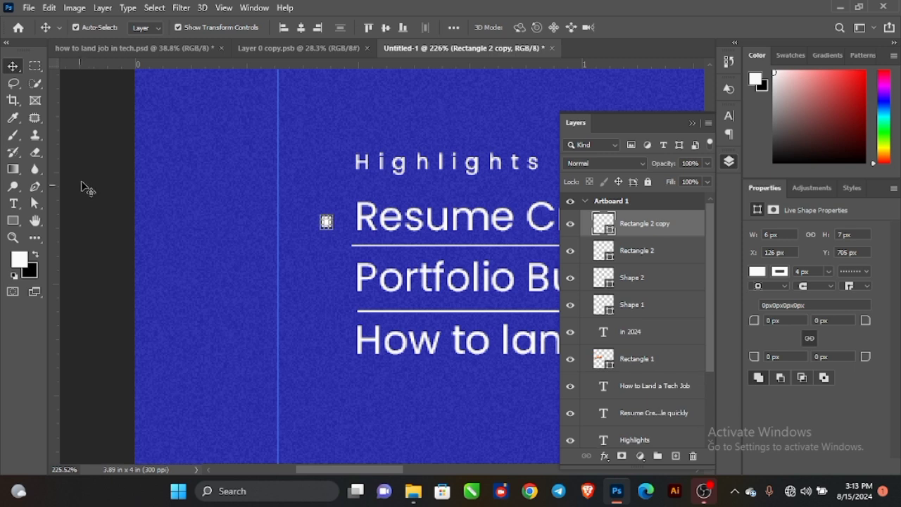
ctrl+click(361, 226)
drag(328, 223, 332, 339)
click(262, 274)
Place the third bullet and shift all three bullets right toward the text.
click(289, 293)
scroll(326, 273, down, 3)
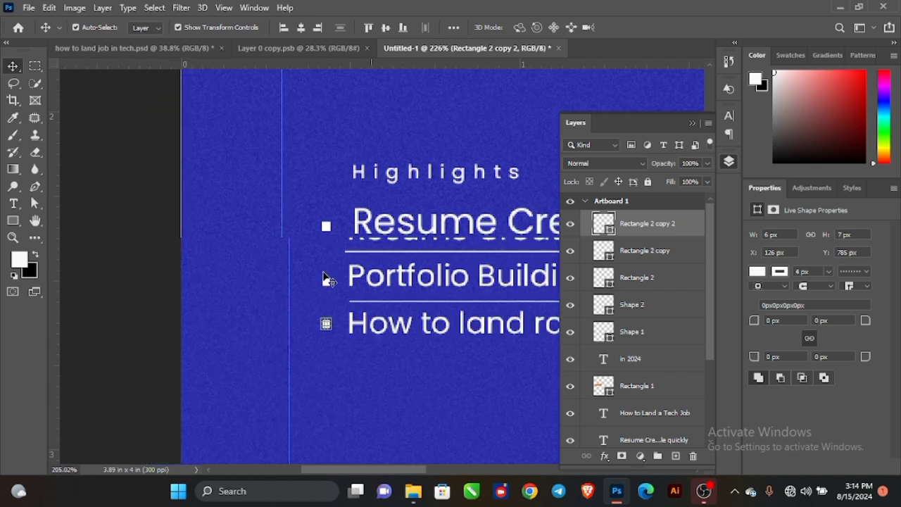
scroll(320, 260, up, 3)
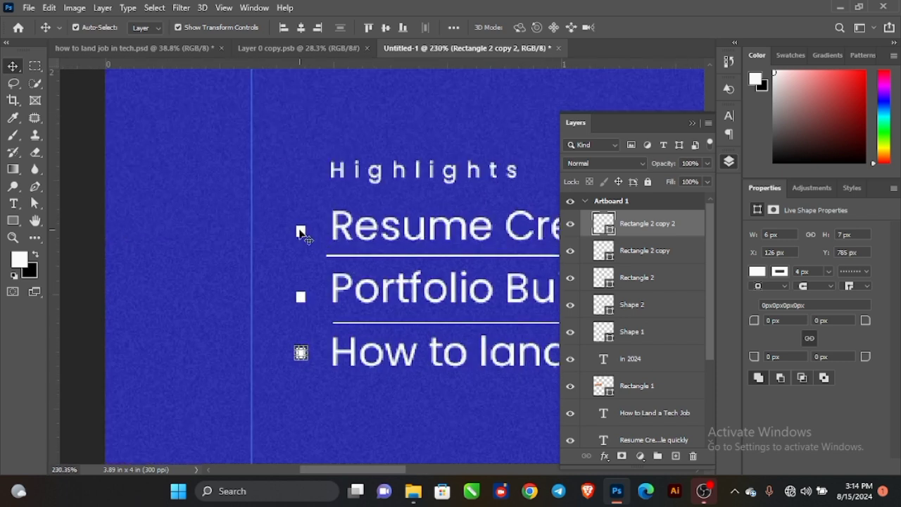
shift+click(301, 232)
shift+click(301, 301)
drag(301, 301, 319, 300)
click(90, 199)
scroll(259, 242, down, 5)
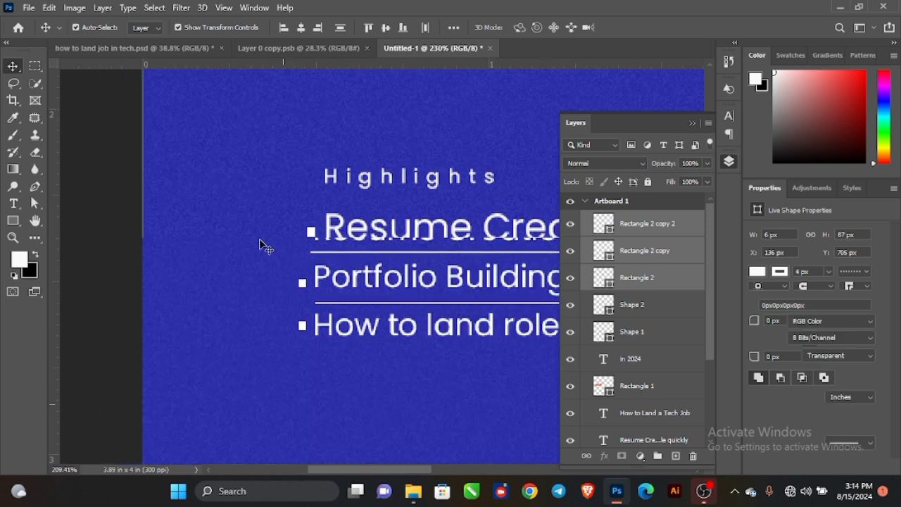
drag(385, 251, 288, 250)
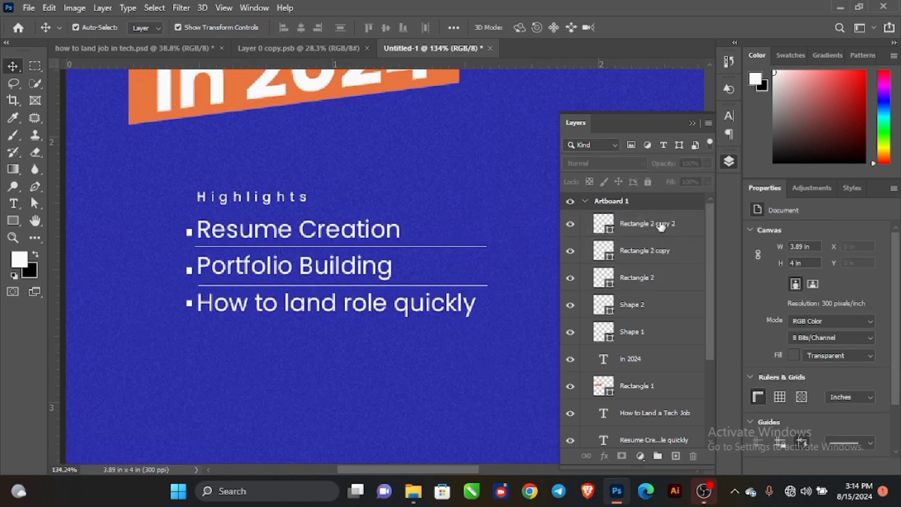
click(653, 341)
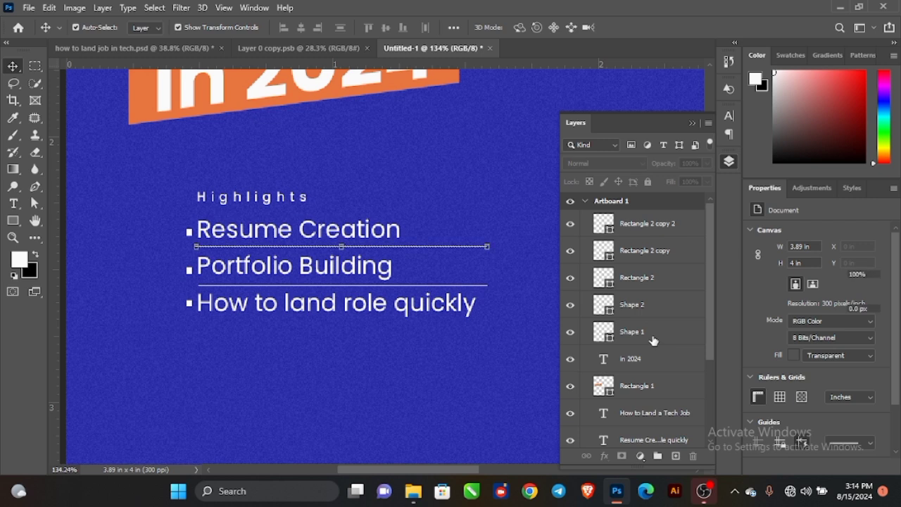
Group the Highlights heading, list, bullets and dividers into a group named 'highlioghtgs'.
shift+click(657, 231)
scroll(636, 294, down, 2)
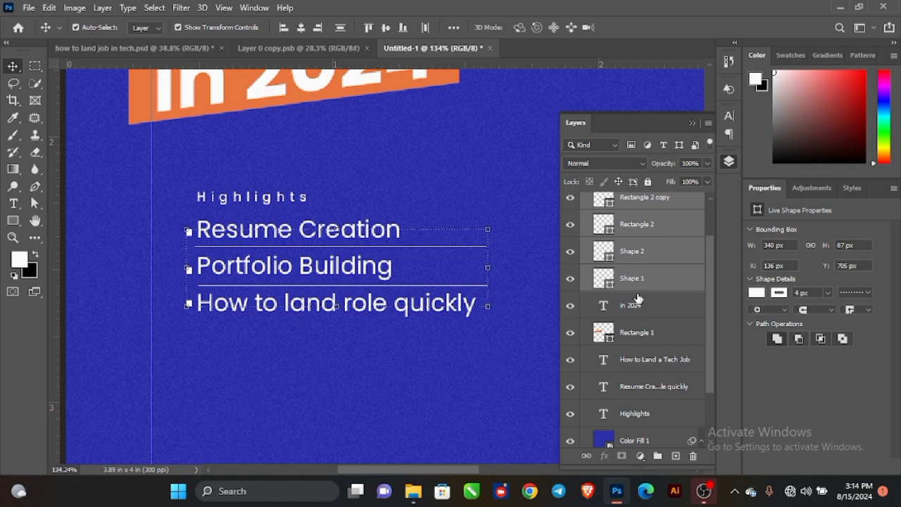
scroll(642, 352, down, 1)
ctrl+click(642, 379)
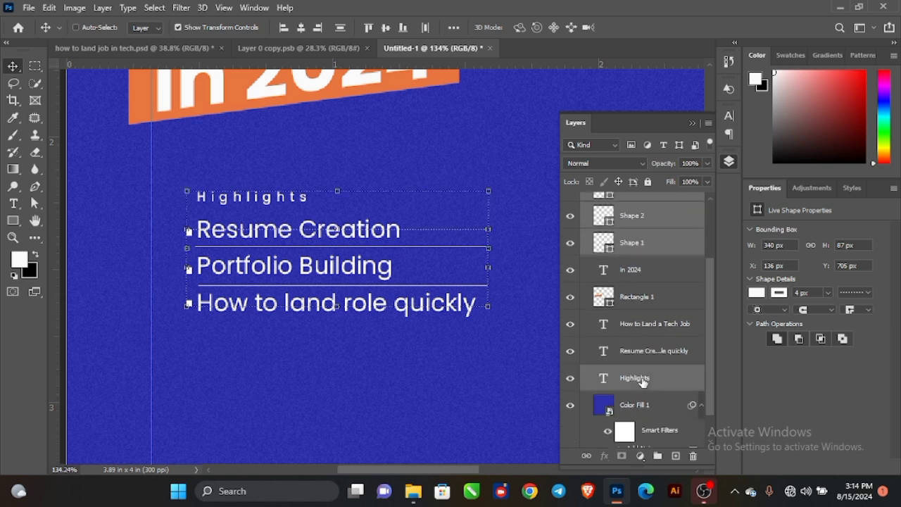
ctrl+click(643, 350)
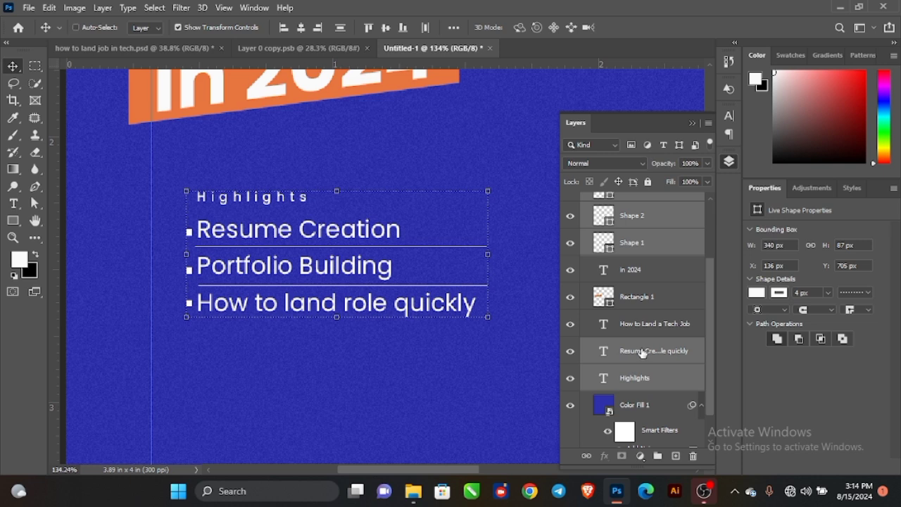
key(ctrl+g)
double_click(631, 218)
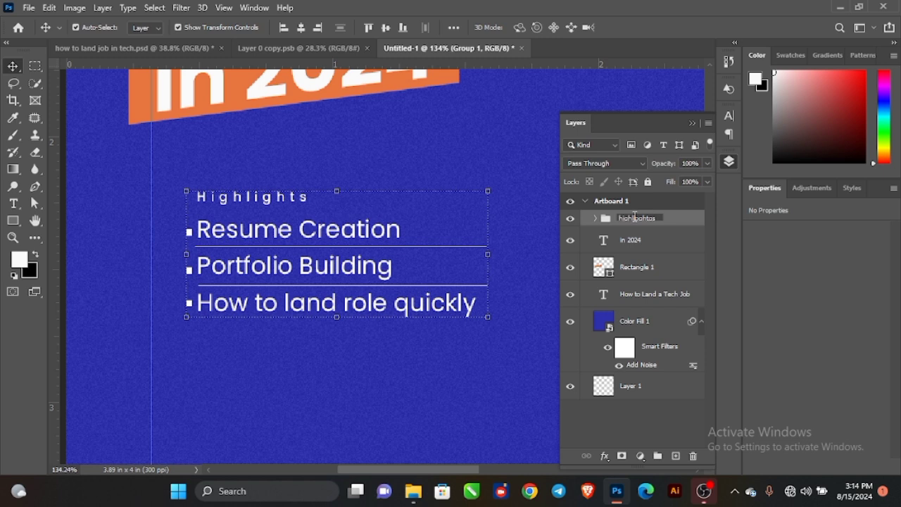
key(Return)
scroll(303, 243, down, 3)
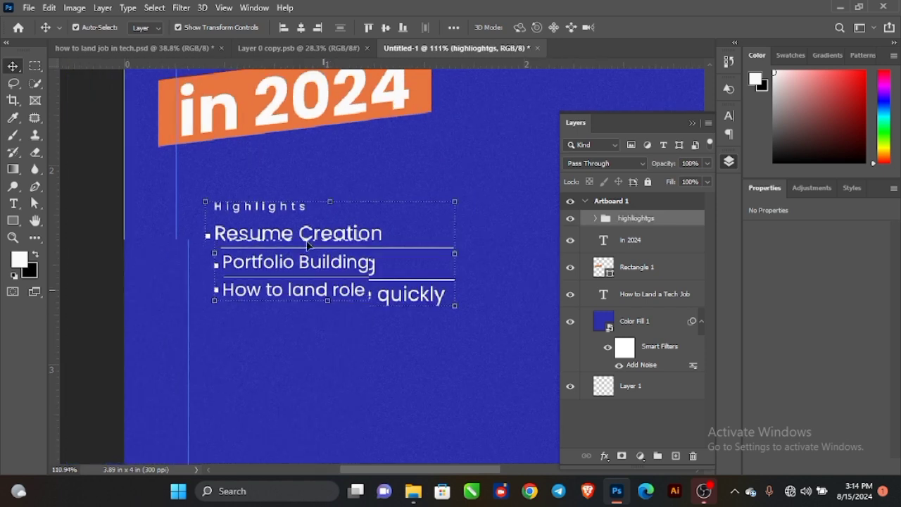
click(327, 293)
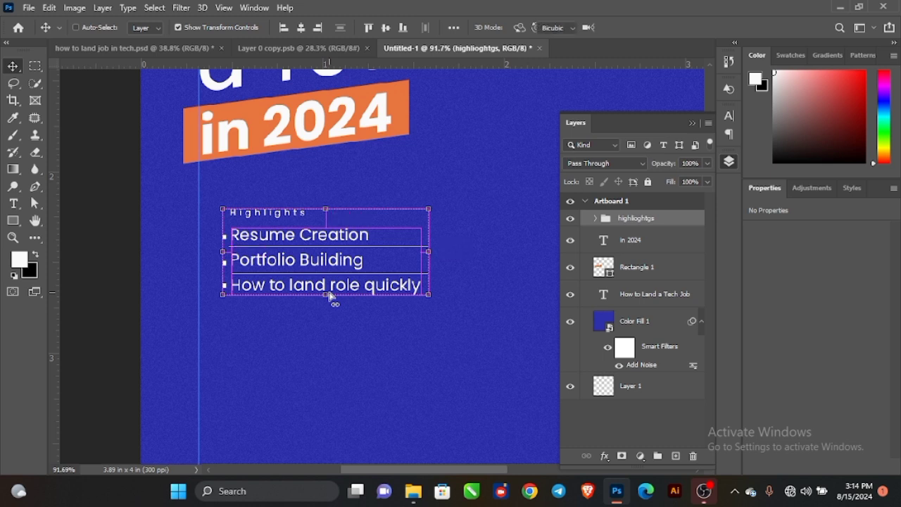
Skew the highlights group upward on the right to match the tilted title, then nudge it into place.
right_click(350, 236)
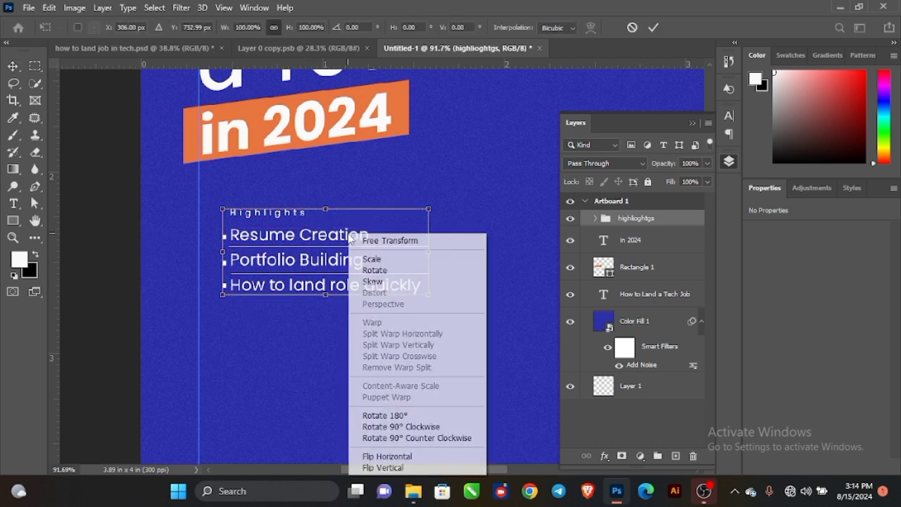
click(383, 282)
drag(429, 258, 427, 229)
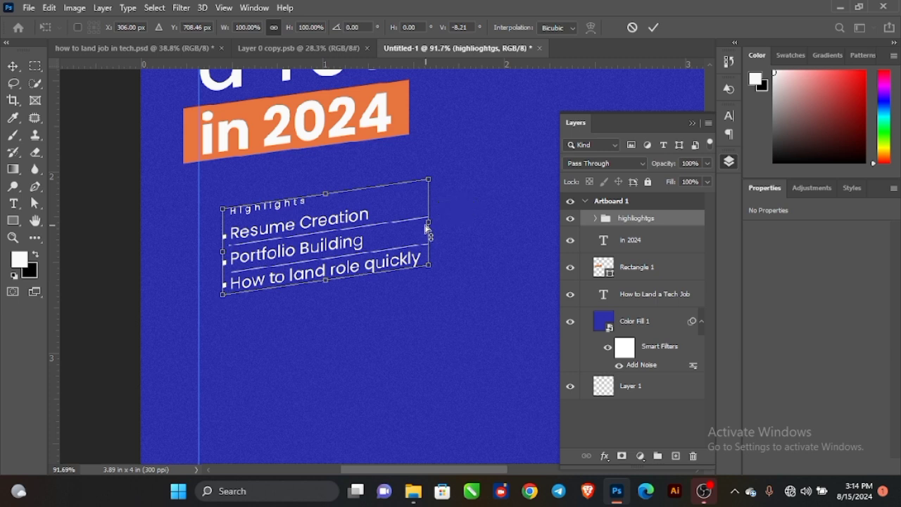
click(653, 27)
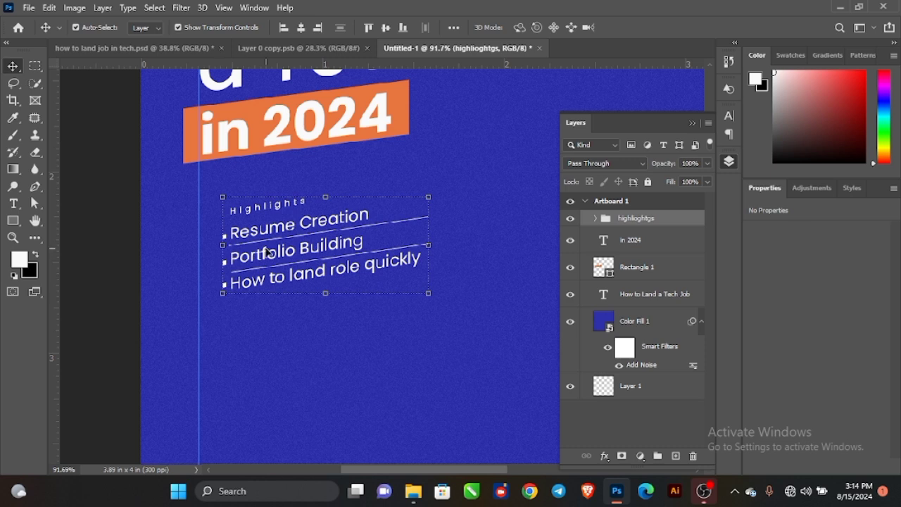
key(shift+Left)
key(shift+Left)
key(shift+Left)
key(shift+Left)
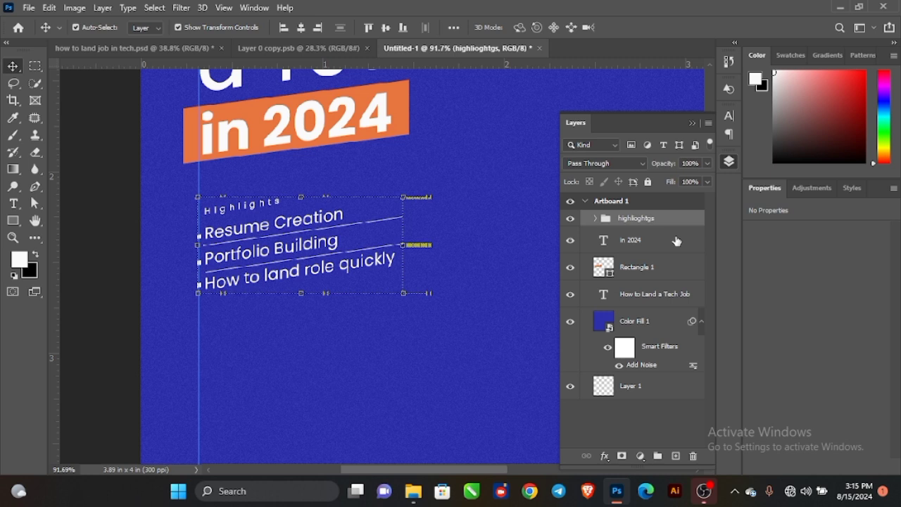
key(Right)
key(Right)
key(Right)
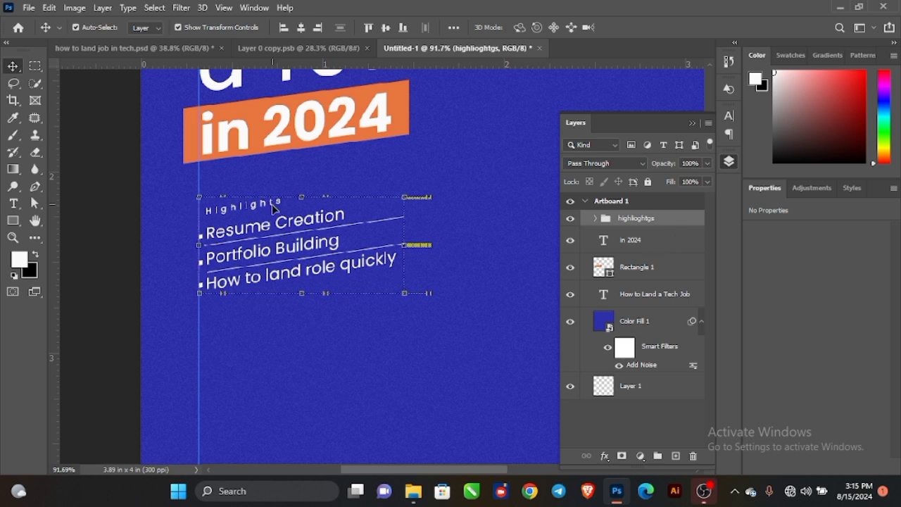
Scale the highlights group up to about 108%.
drag(407, 244, 421, 242)
click(656, 28)
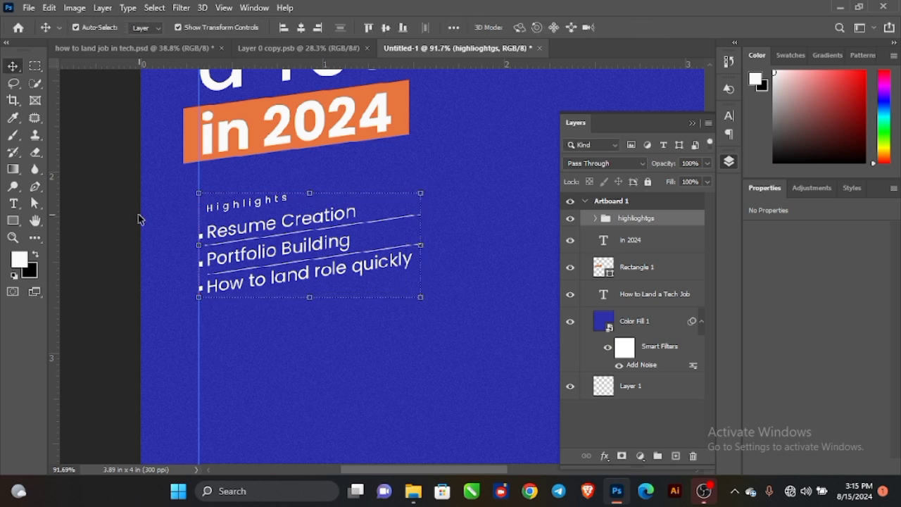
scroll(278, 246, down, 4)
mouse_move(295, 279)
mouse_down()
mouse_move(294, 331)
mouse_move(298, 276)
mouse_up()
scroll(296, 335, up, 1)
Draw a rectangle below the highlights list and fill it light blue.
click(13, 222)
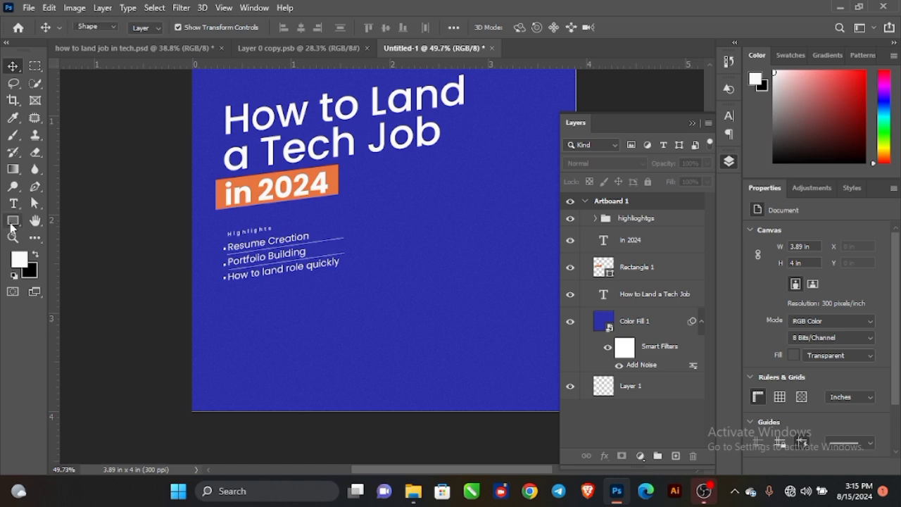
drag(226, 295, 338, 323)
key(v)
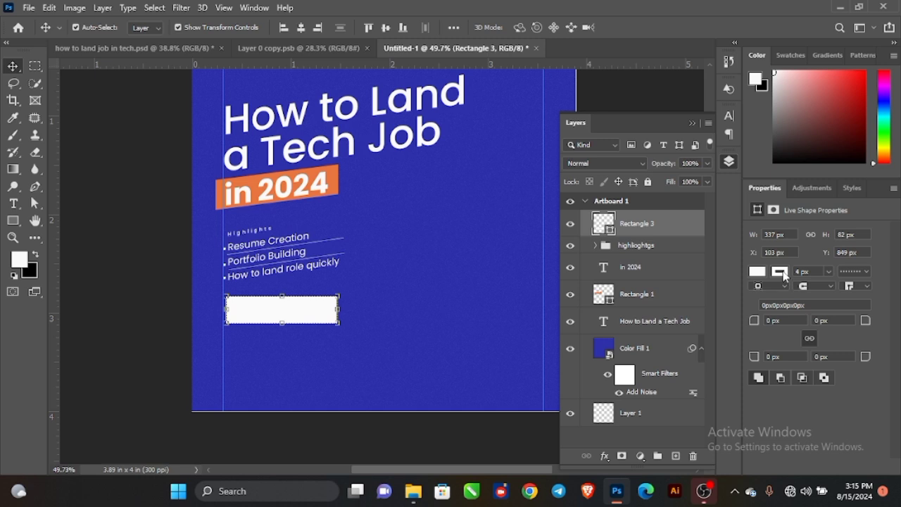
click(783, 274)
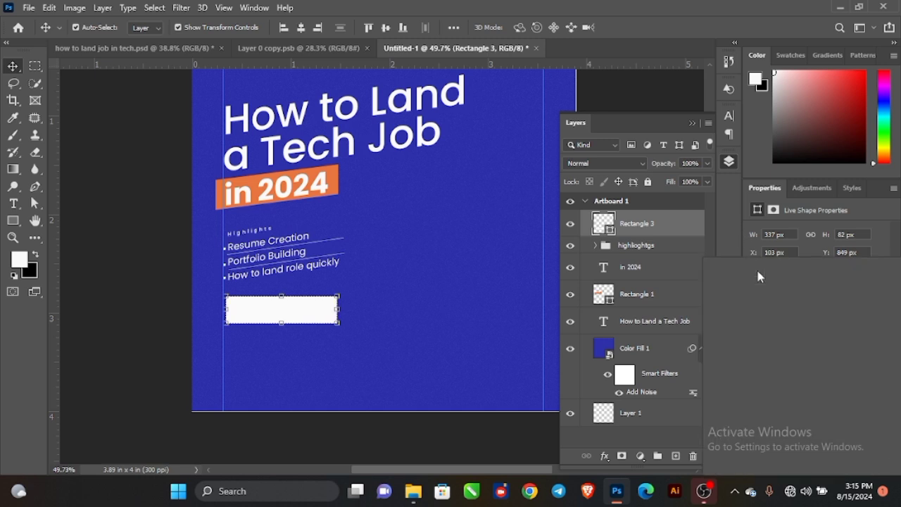
click(793, 320)
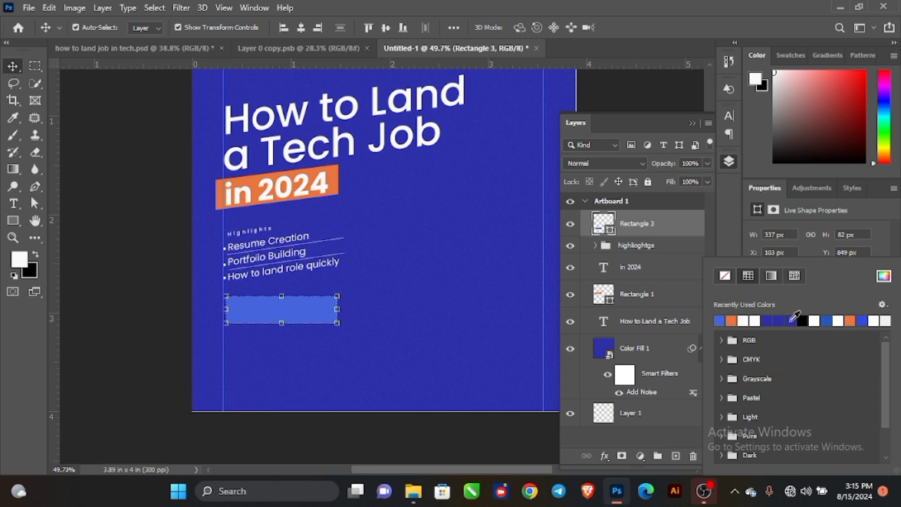
click(159, 271)
Round the light-blue rectangle's corners to 6 px.
scroll(276, 309, up, 1)
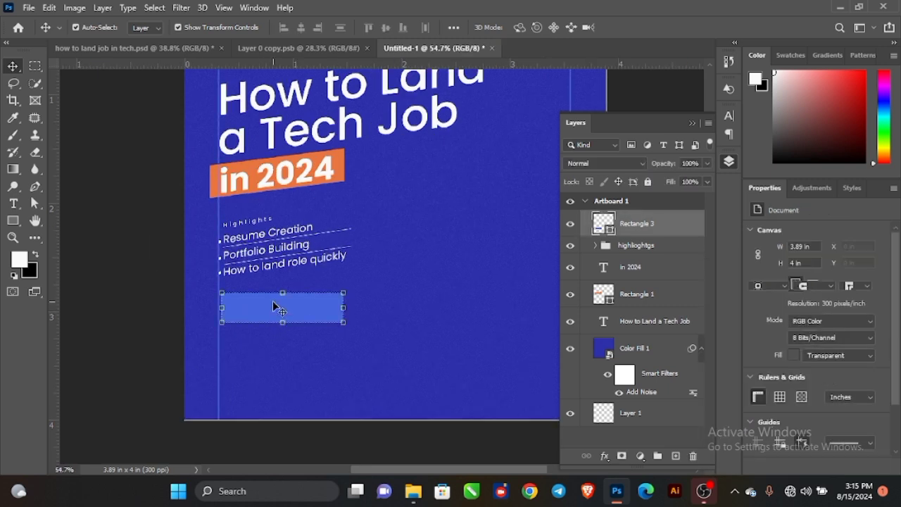
click(273, 302)
drag(752, 321, 754, 321)
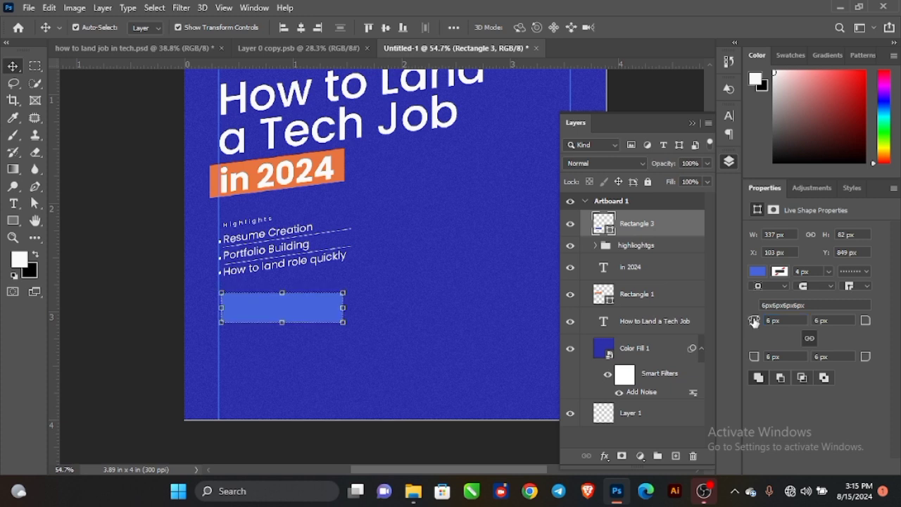
click(111, 209)
scroll(274, 331, up, 2)
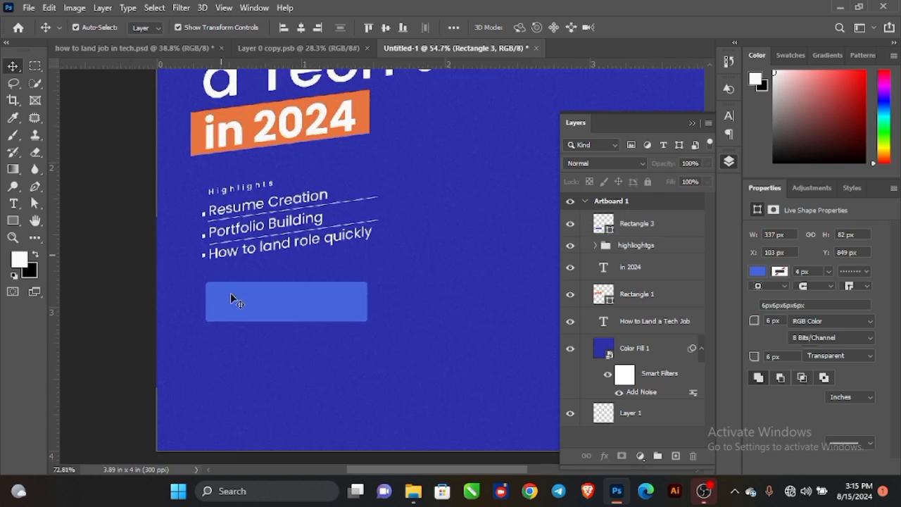
scroll(232, 296, up, 1)
click(237, 299)
click(427, 268)
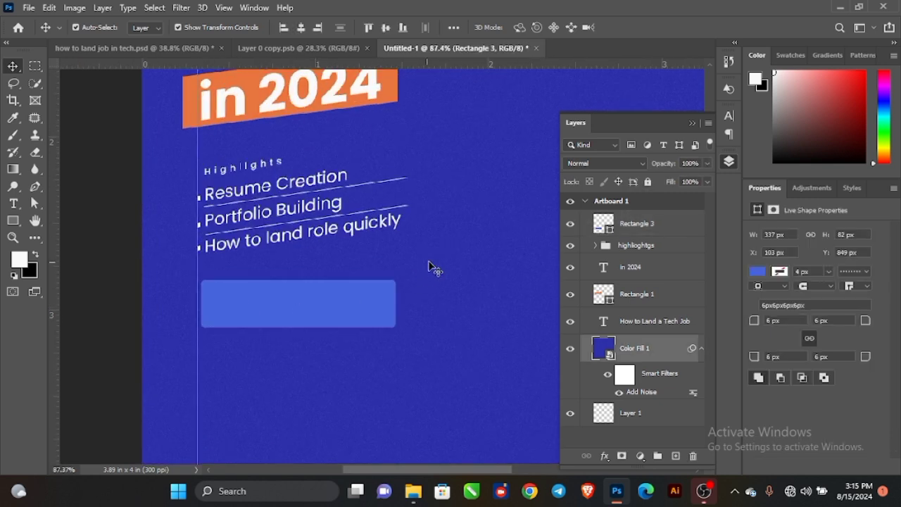
Type 'Tuesday, August 20, 2024' on the box with Auto leading and 0 tracking.
key(t)
click(211, 293)
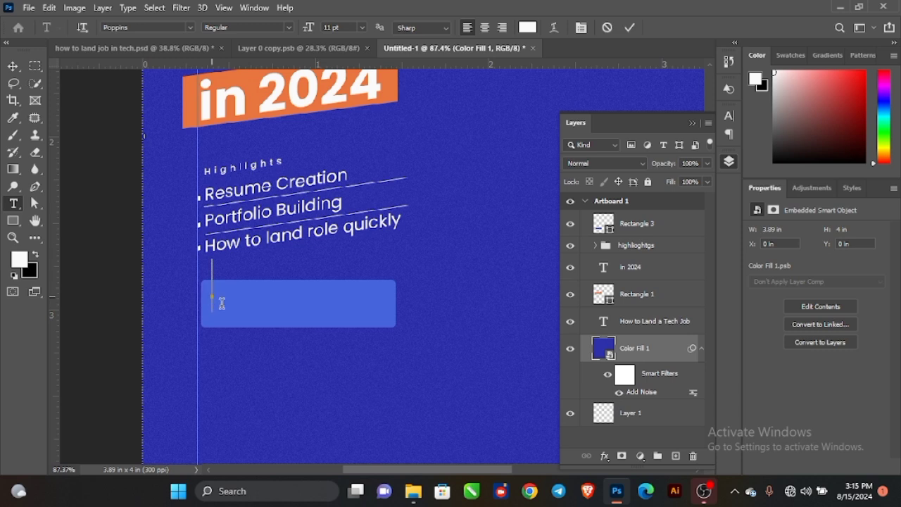
text(Tuesda)
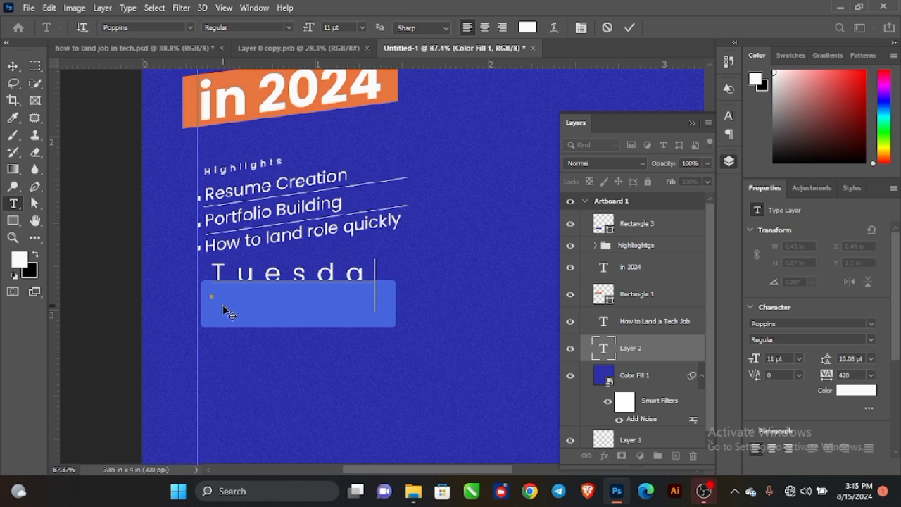
text(y, Augus)
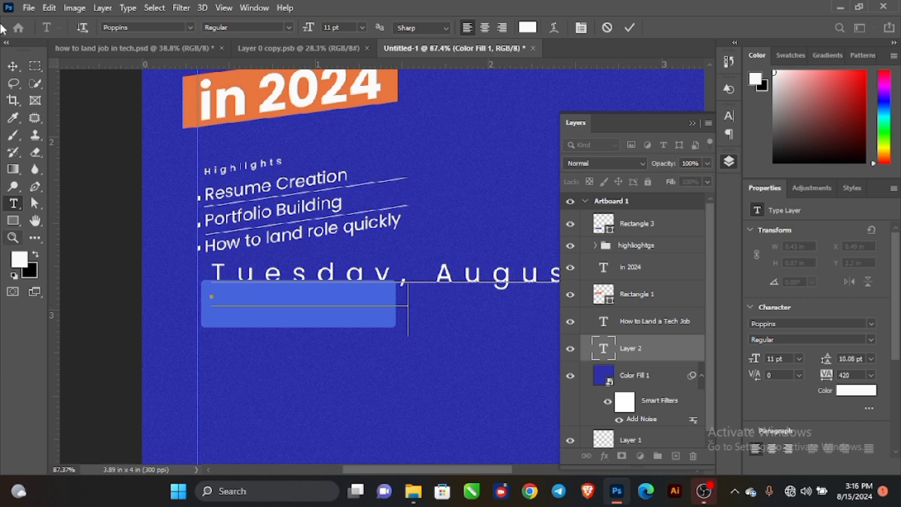
click(15, 68)
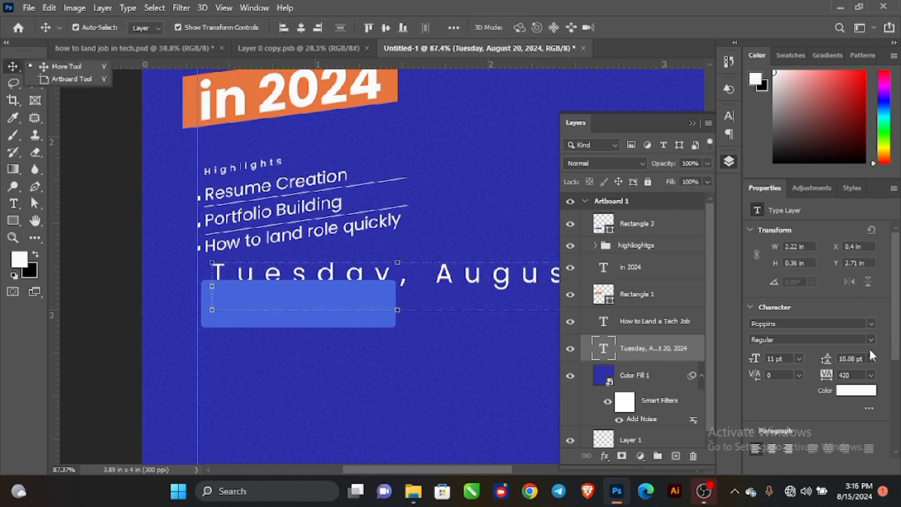
click(872, 358)
click(858, 197)
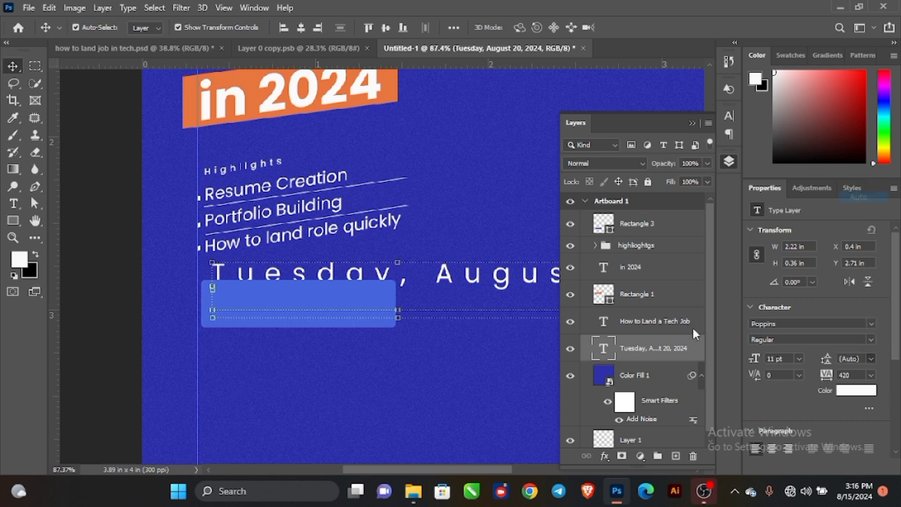
click(872, 374)
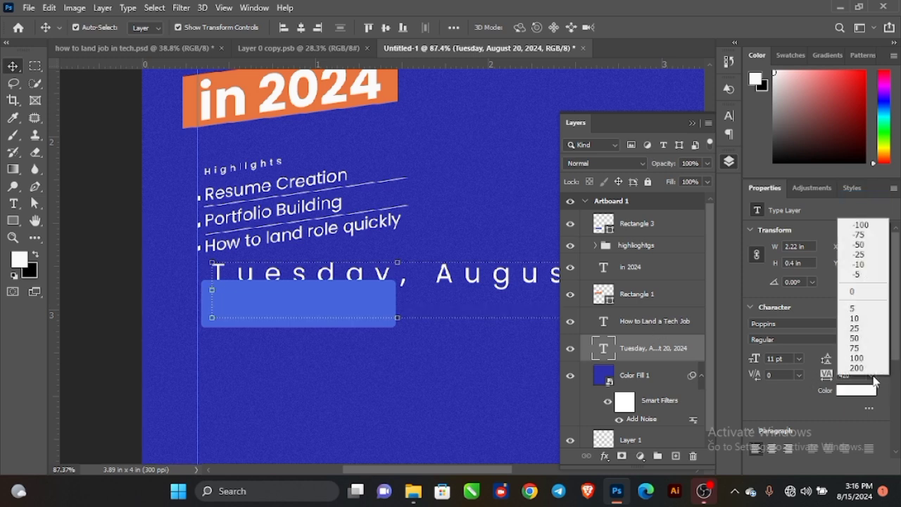
click(856, 290)
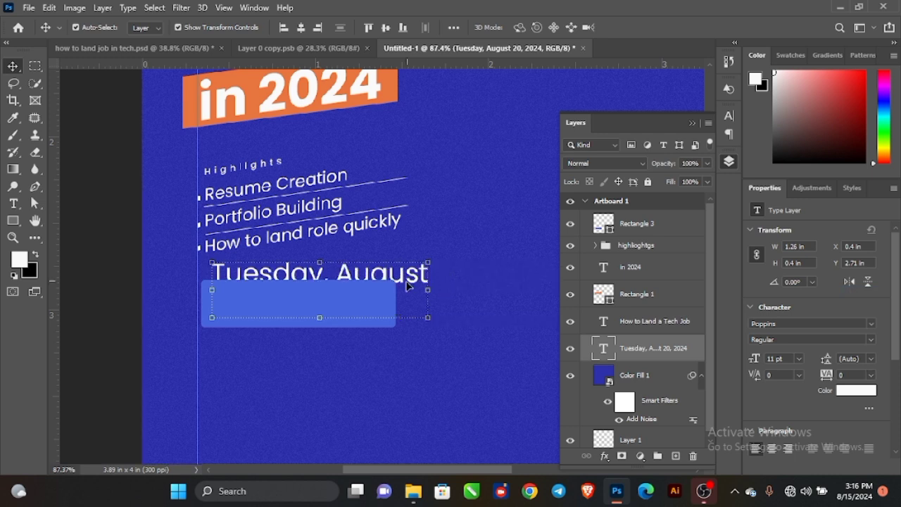
Move the date layer to the top and shrink it to about 57% (6.29 pt) inside the box.
drag(668, 347, 623, 213)
drag(346, 280, 341, 278)
scroll(317, 319, up, 1)
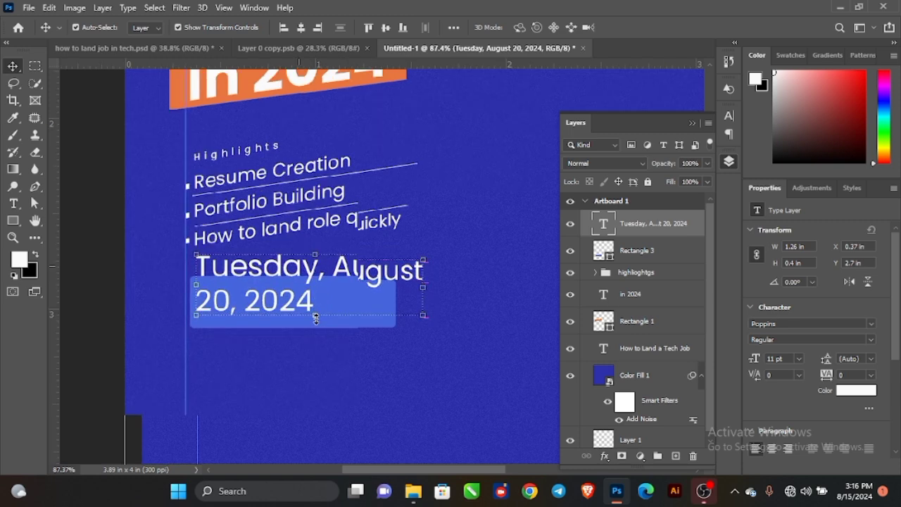
scroll(317, 318, up, 2)
drag(515, 263, 418, 248)
drag(327, 239, 331, 255)
Enlarge the date to 6.83 pt and centre it vertically on the light-blue box.
click(653, 26)
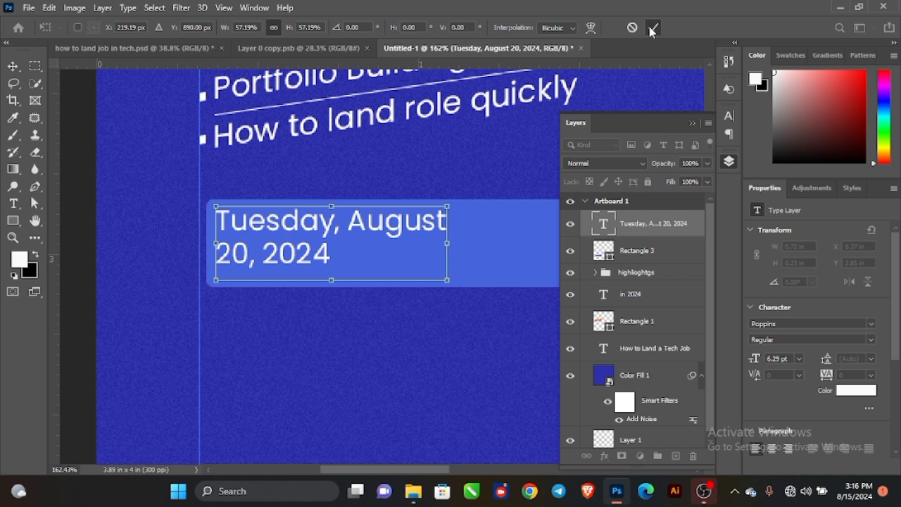
click(691, 123)
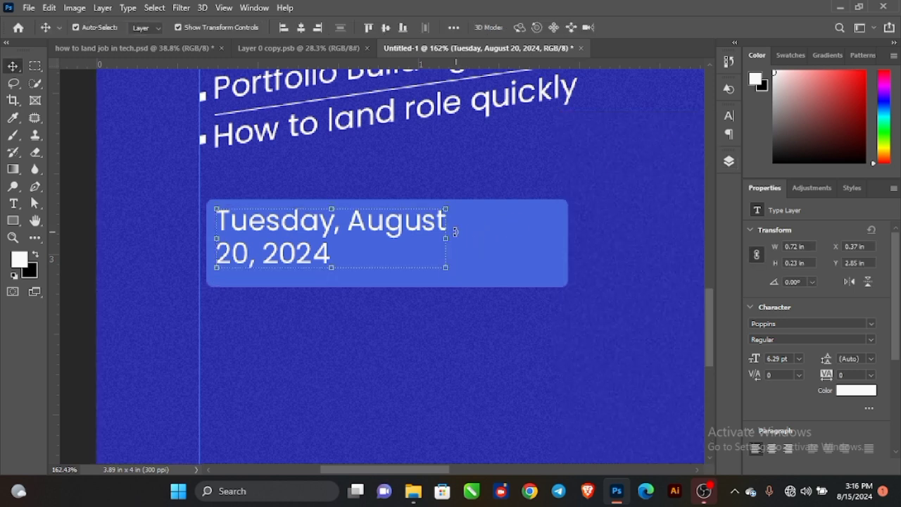
drag(447, 235, 468, 236)
click(654, 26)
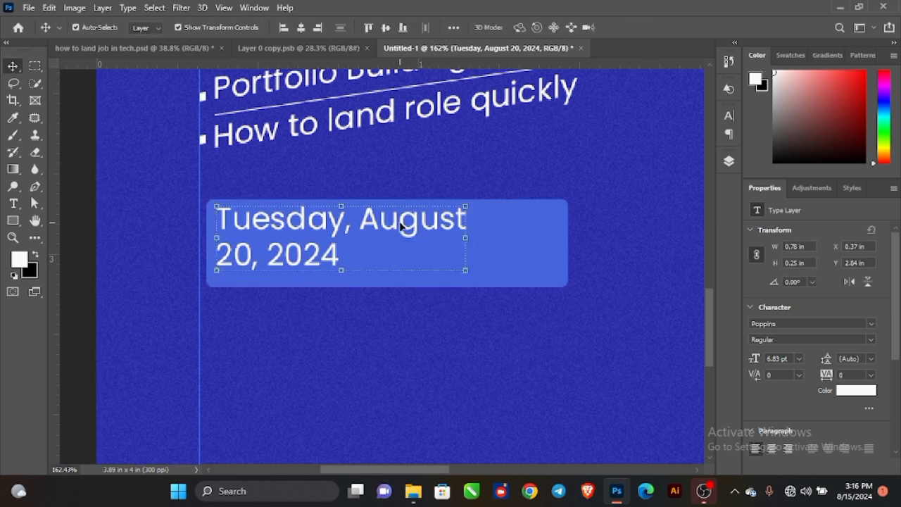
scroll(399, 222, down, 1)
scroll(399, 221, left, 1)
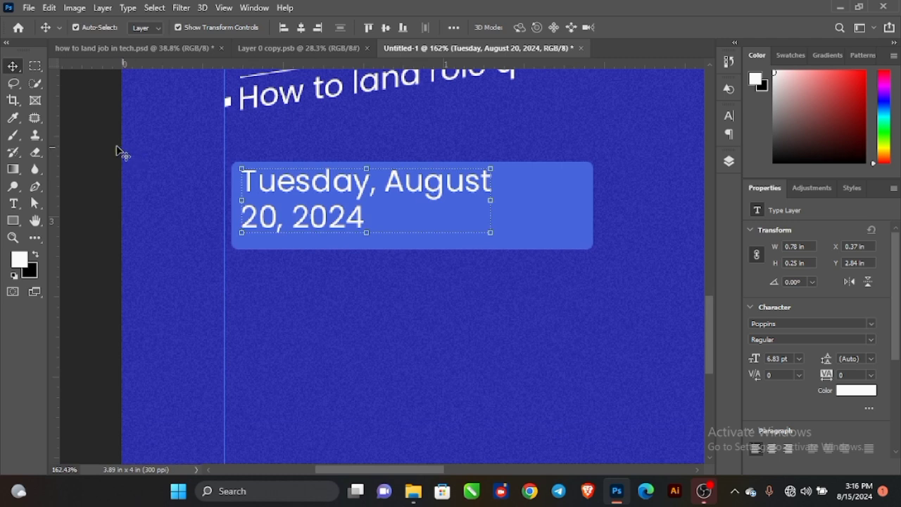
click(549, 213)
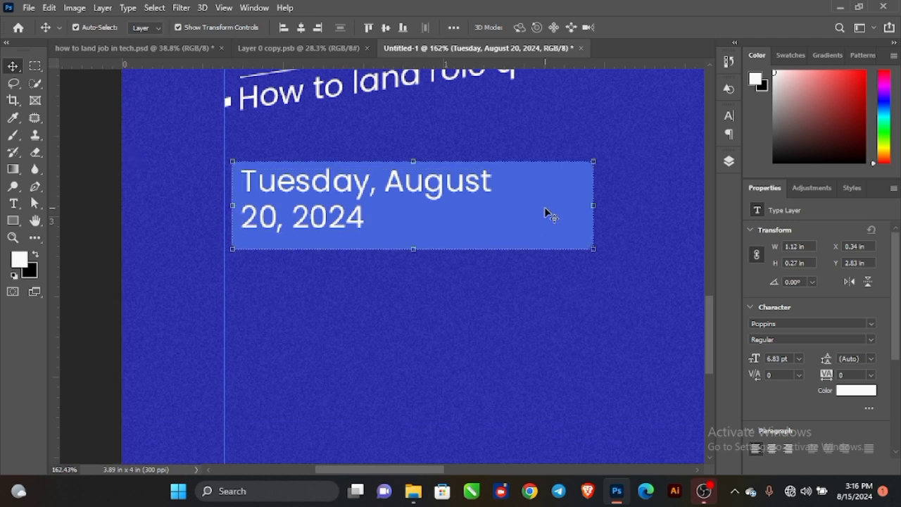
click(385, 27)
click(105, 111)
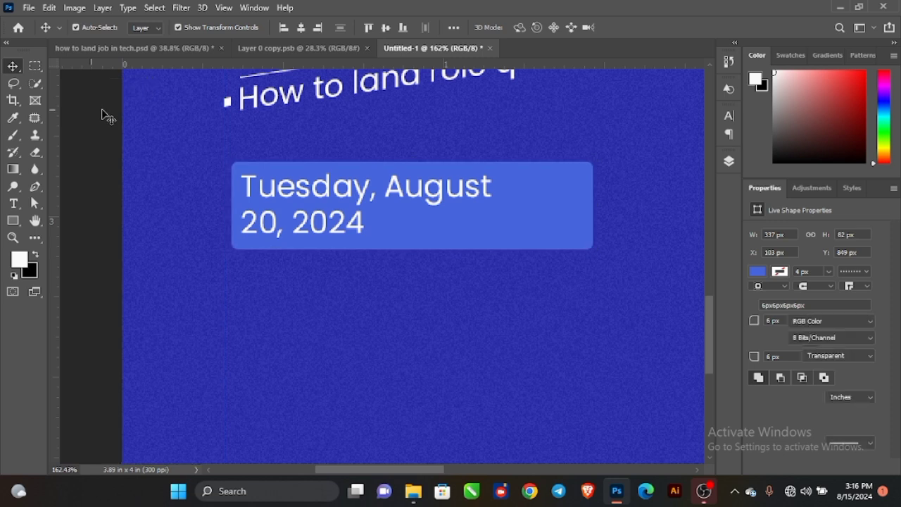
scroll(354, 155, up, 1)
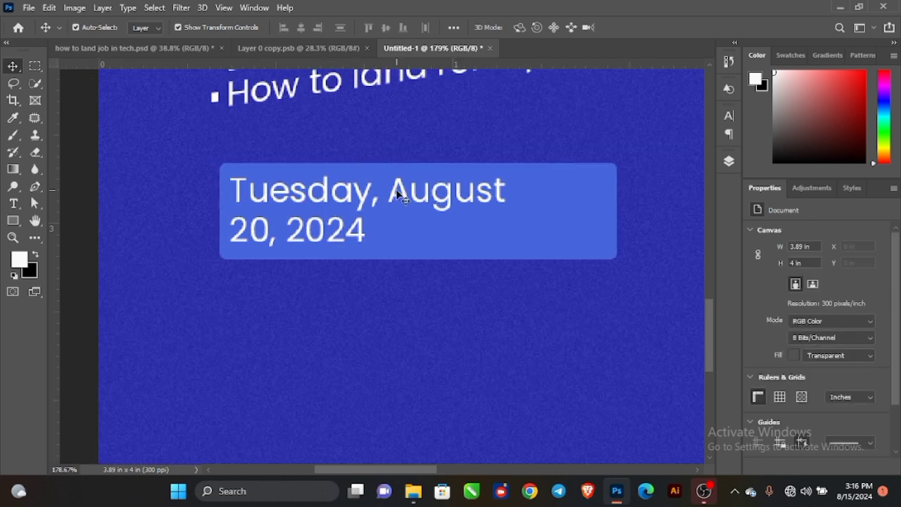
Type a white '6:00PM' text line just below the date box.
key(t)
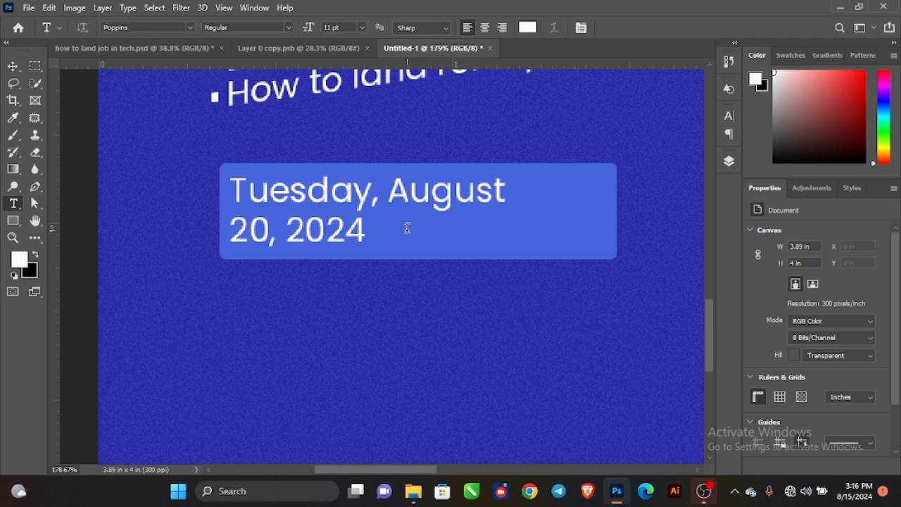
click(407, 228)
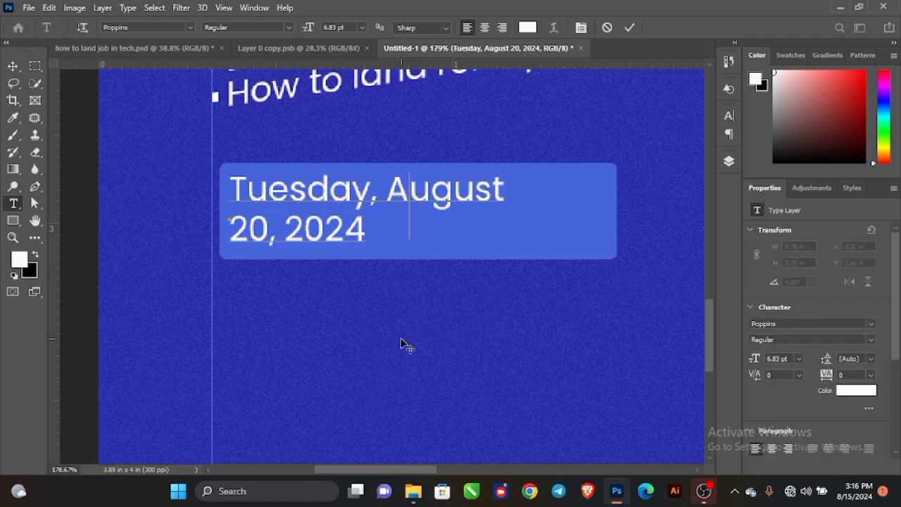
click(13, 66)
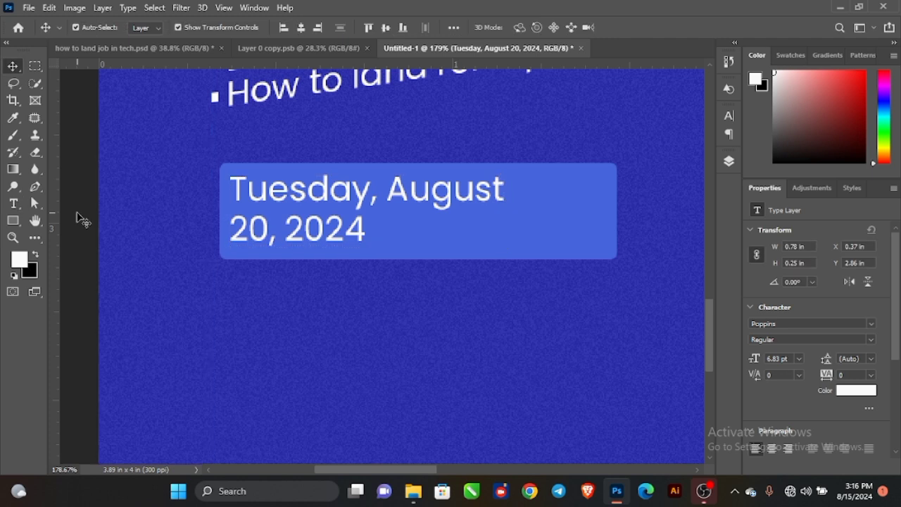
click(12, 203)
click(272, 342)
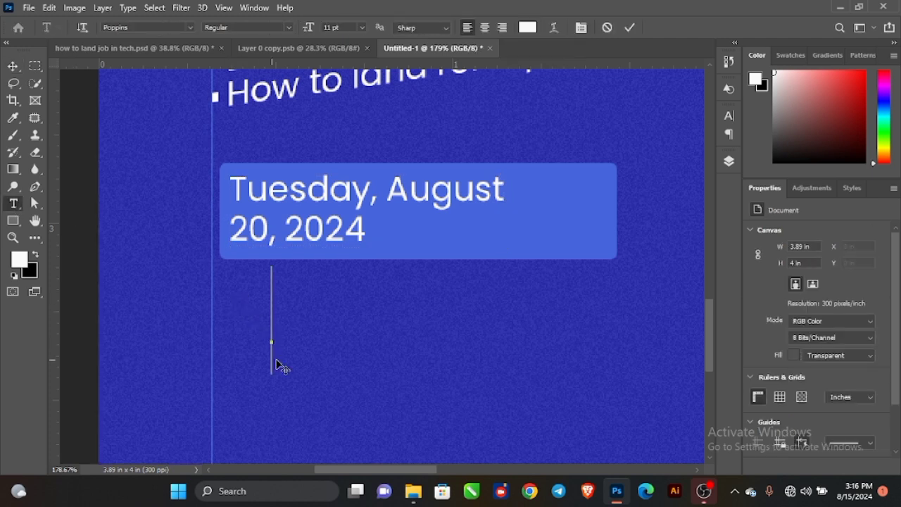
text(^)
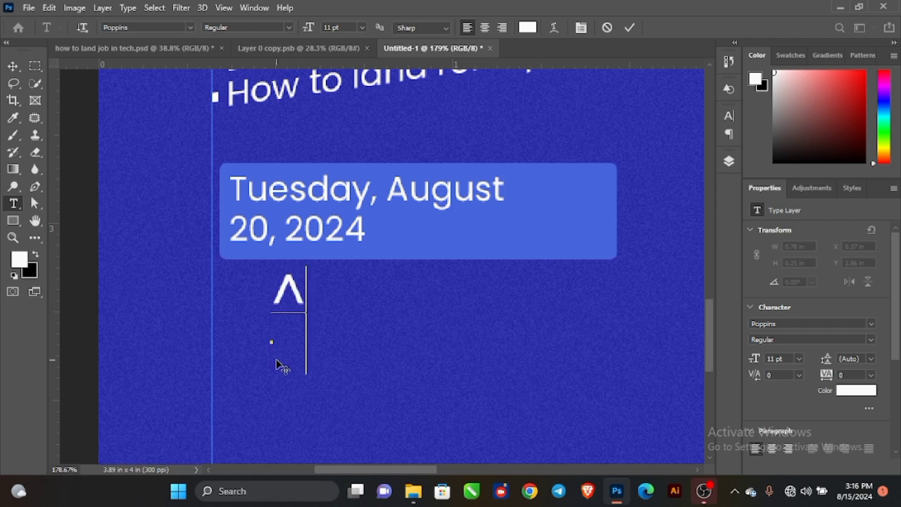
key(BackSpace)
text(6)
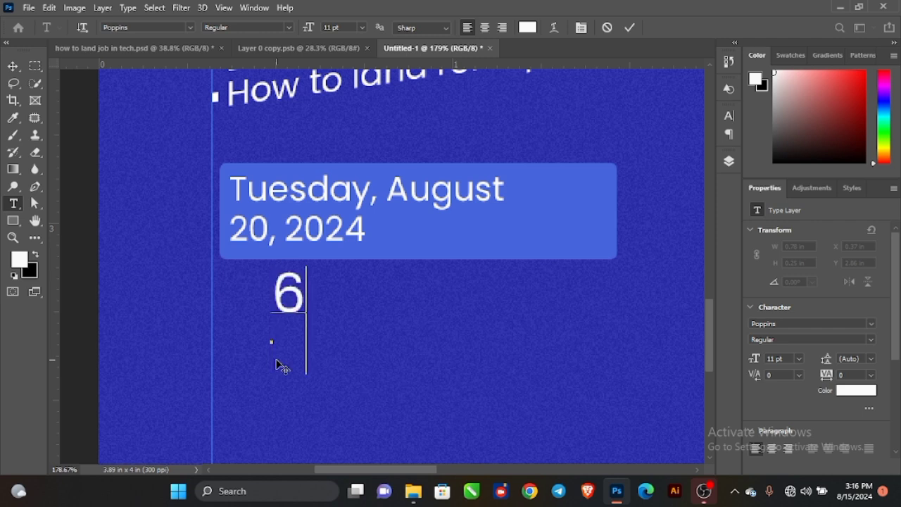
text(:0)
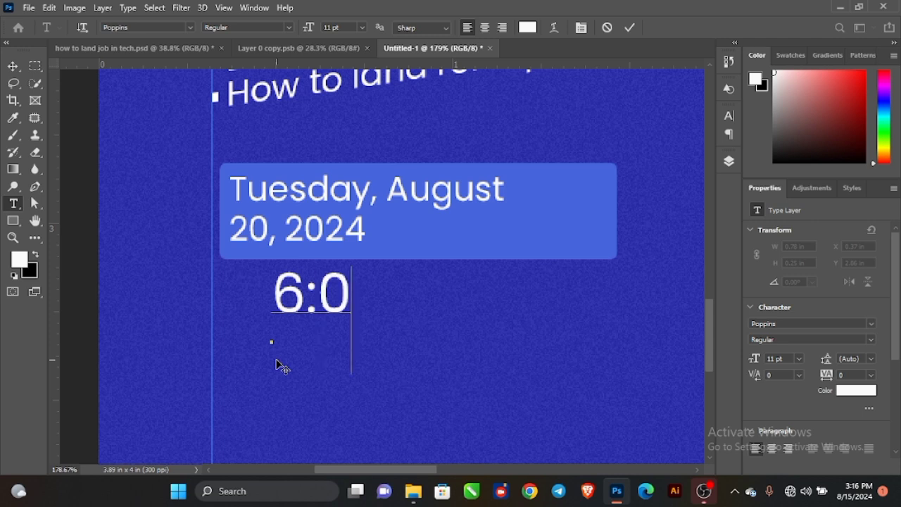
text(0PM)
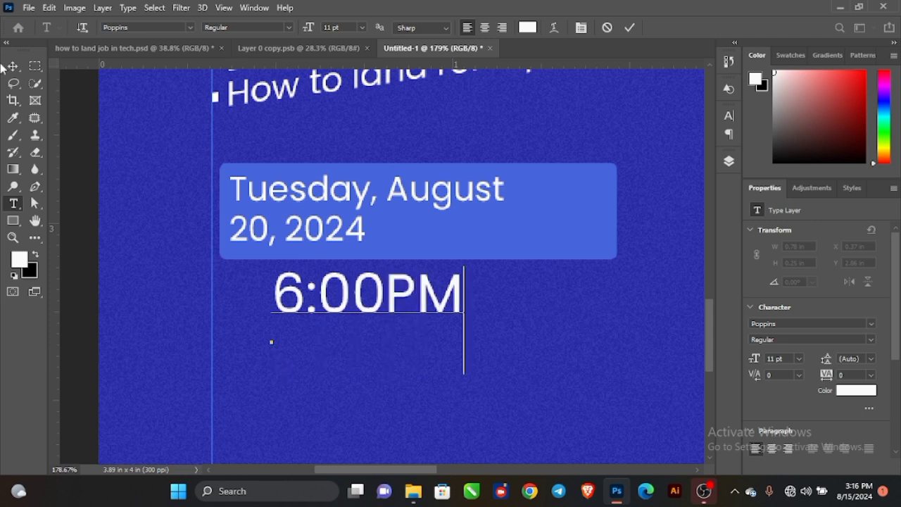
click(15, 68)
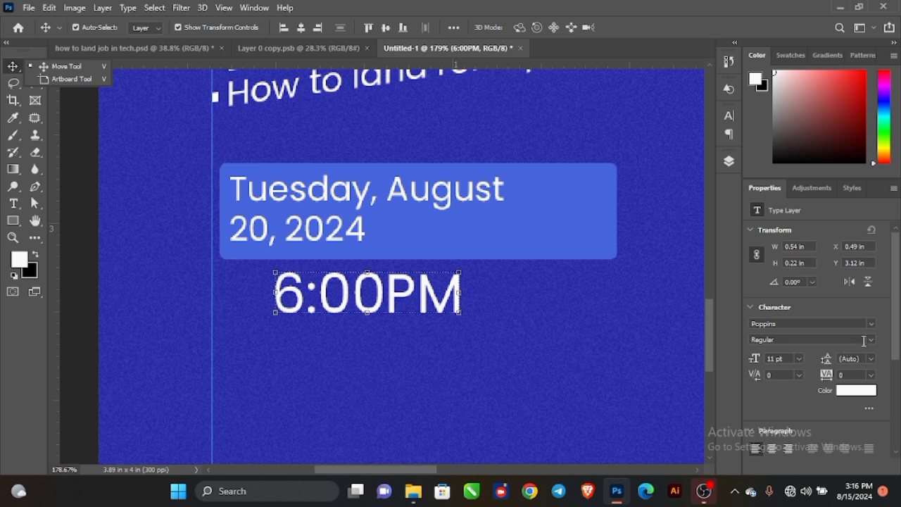
Set the 6:00PM text's font style to Bold.
click(872, 341)
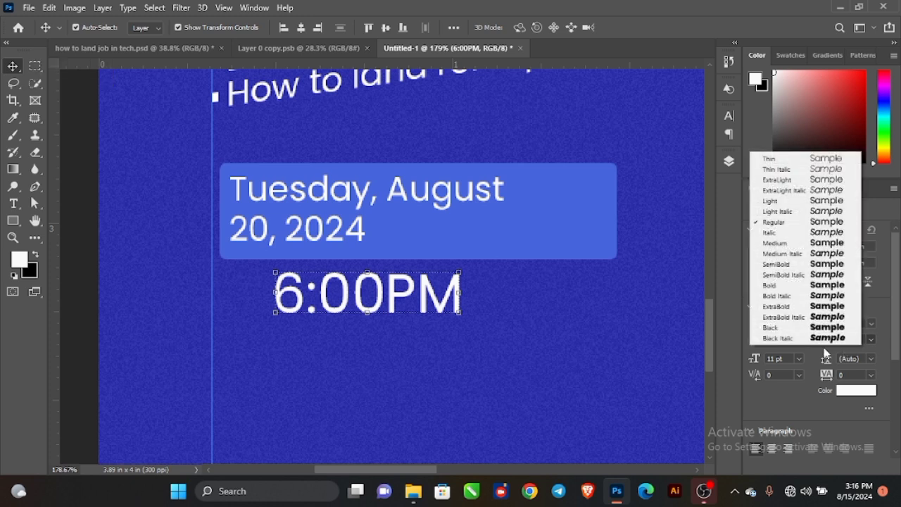
click(775, 286)
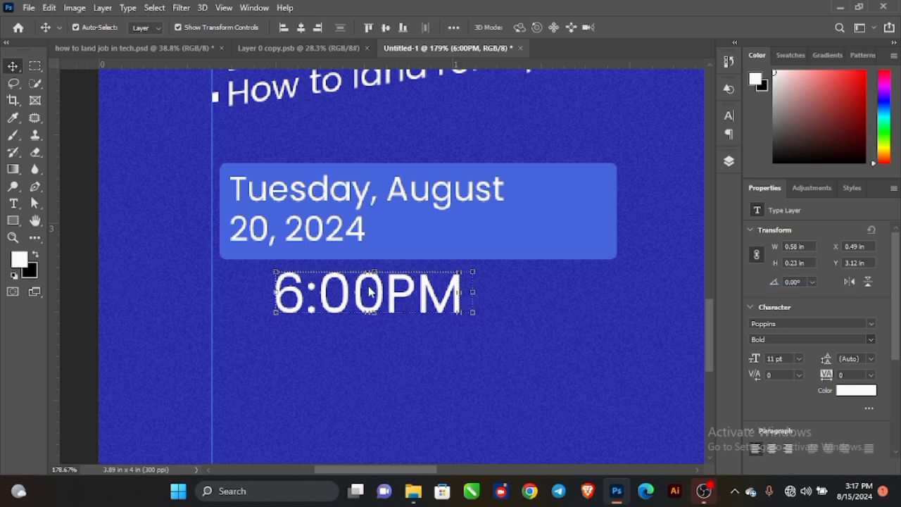
scroll(370, 291, down, 5)
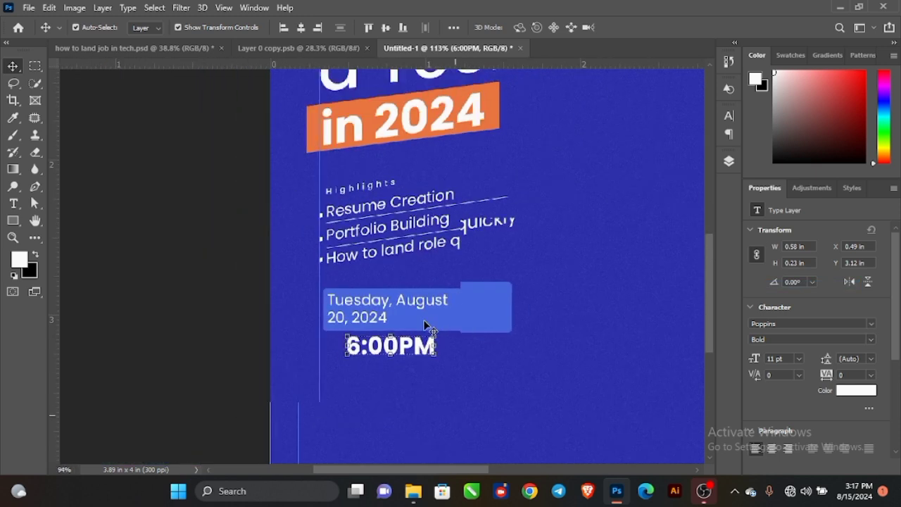
scroll(426, 325, down, 2)
Color the 6:00PM text orange, sampled from the 'in 2024' banner.
click(850, 394)
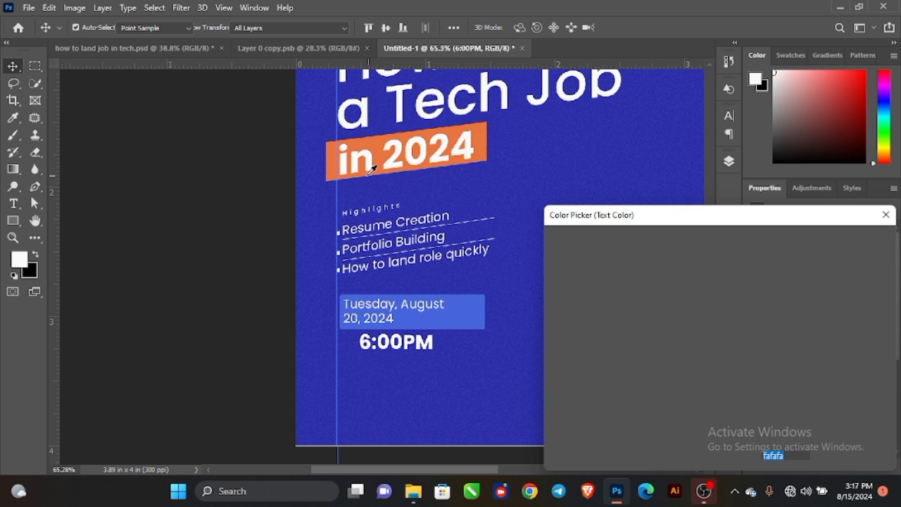
click(332, 151)
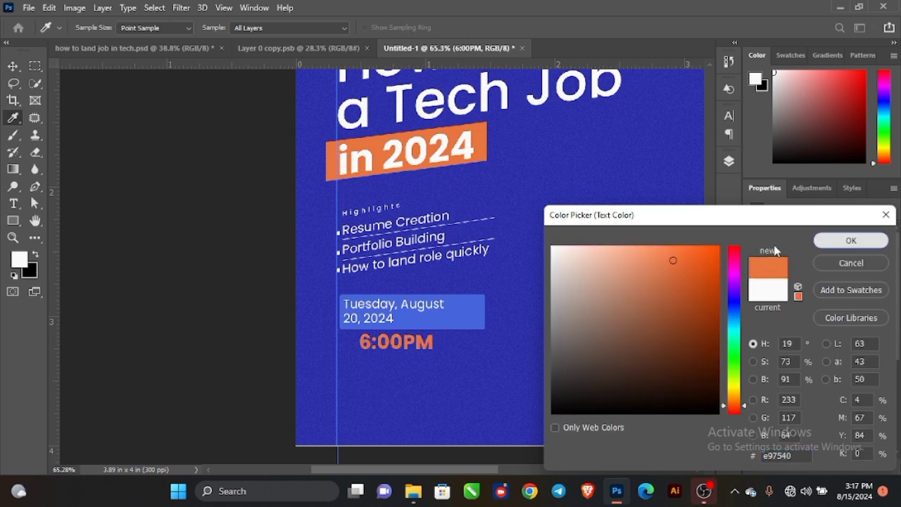
click(847, 241)
scroll(443, 334, up, 3)
Move 6:00PM into the date box beside '20, 2024' and shrink it to 7.36 pt.
drag(405, 347, 496, 316)
scroll(470, 307, up, 2)
scroll(457, 344, up, 1)
drag(420, 354, 383, 307)
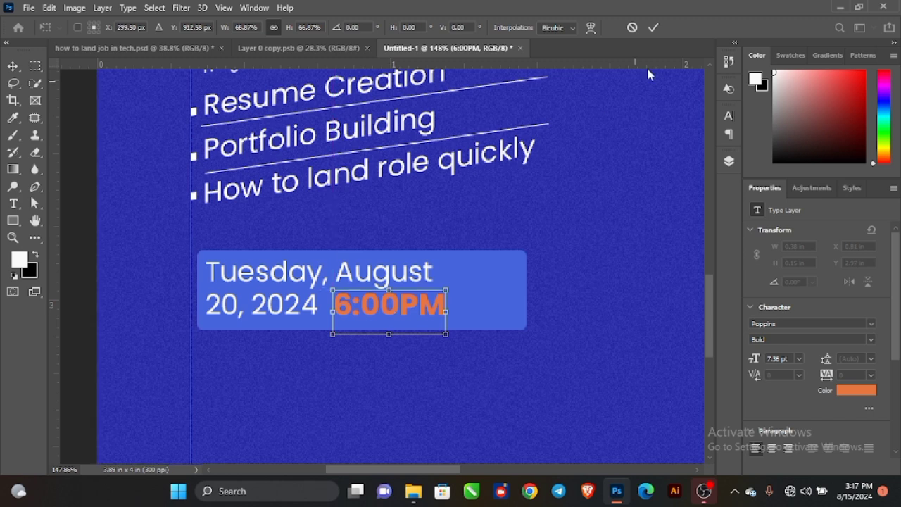
click(654, 28)
scroll(320, 305, up, 5)
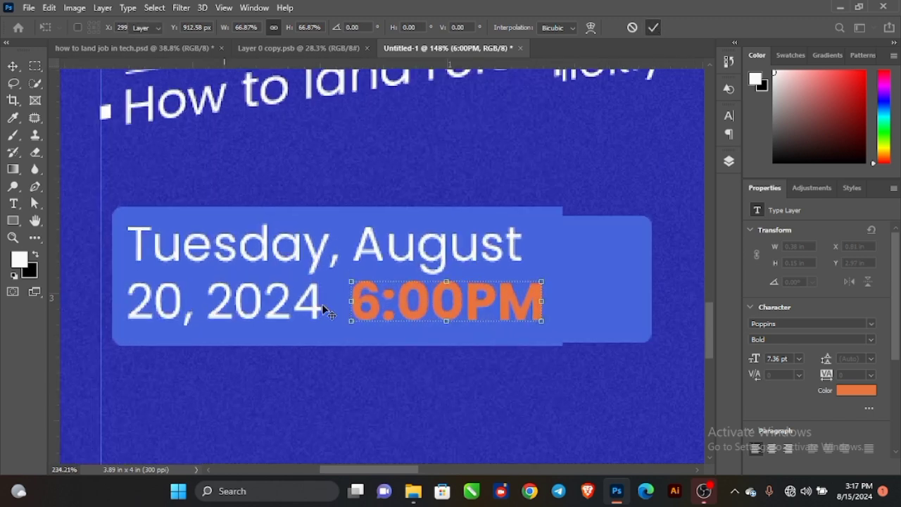
drag(338, 310, 410, 299)
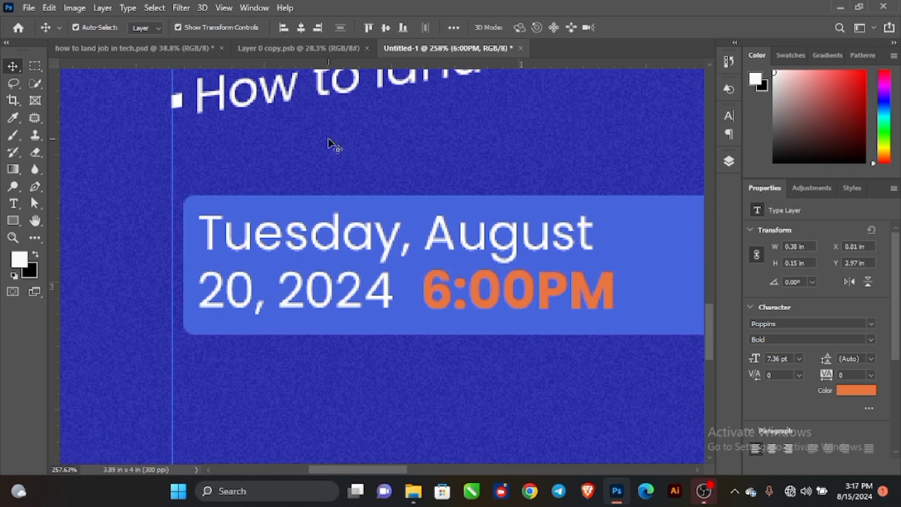
Draw a thin white divider bar between 2024 and 6:00PM, then make it slightly narrower.
click(326, 185)
scroll(237, 252, down, 1)
scroll(238, 252, down, 3)
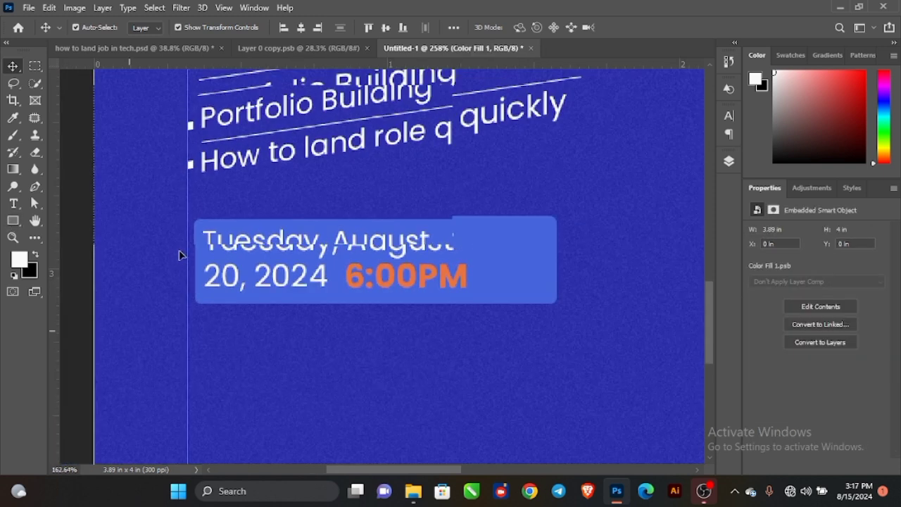
click(13, 221)
scroll(331, 267, up, 2)
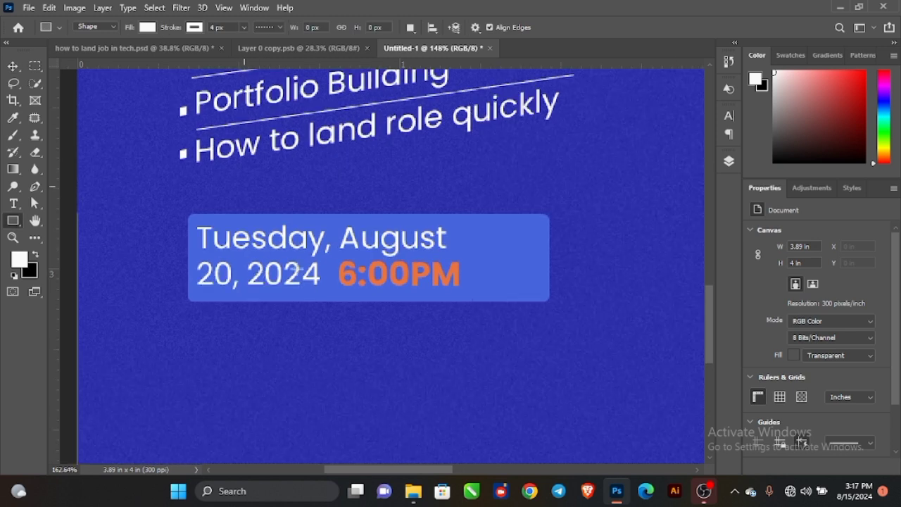
drag(327, 264, 331, 285)
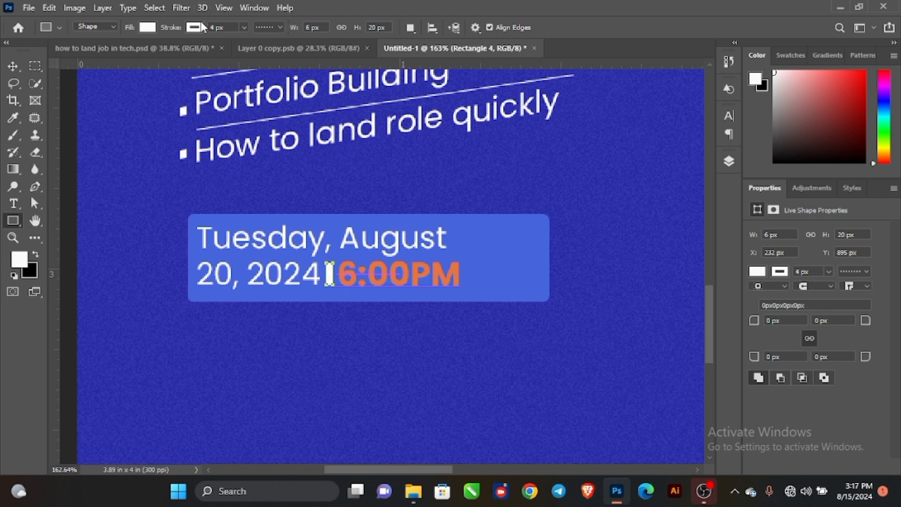
click(195, 28)
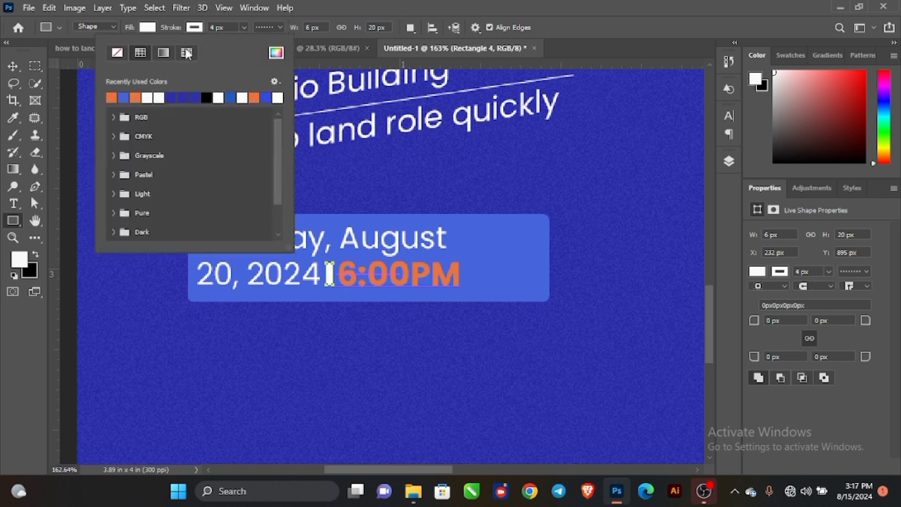
click(13, 66)
scroll(328, 258, up, 3)
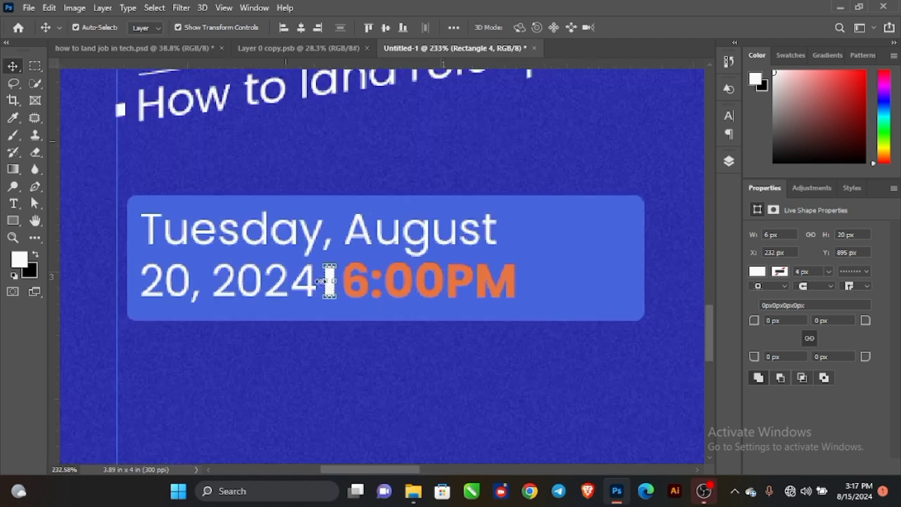
scroll(328, 281, up, 1)
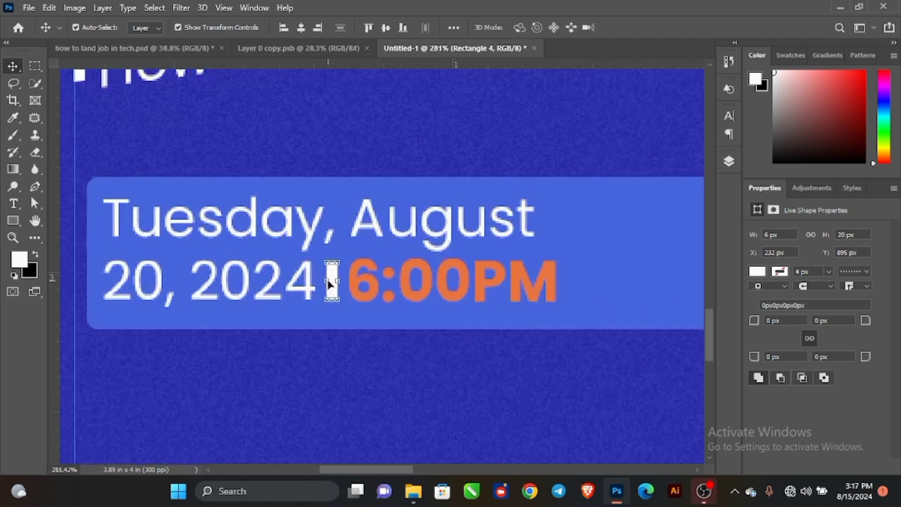
drag(326, 282, 335, 280)
click(655, 28)
Narrow the light-blue date box from its right edge to fit its text.
scroll(485, 328, down, 3)
click(598, 290)
drag(629, 279, 599, 278)
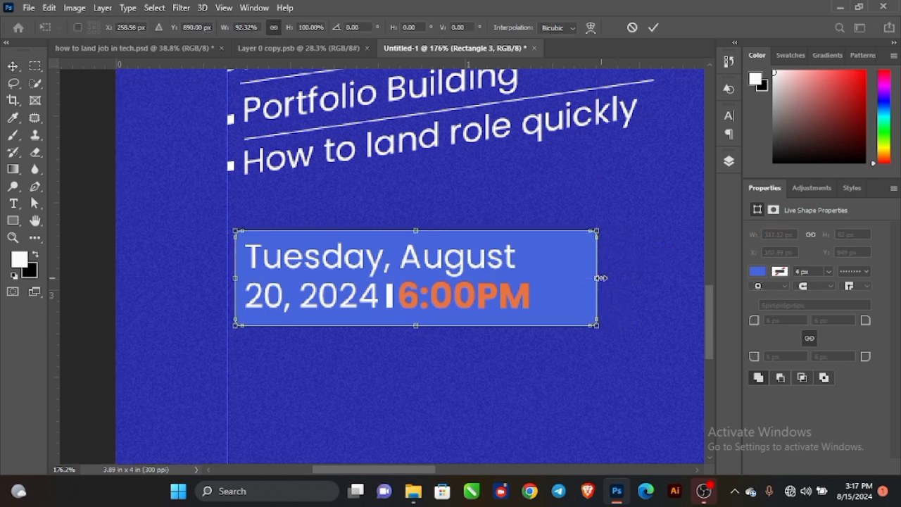
Confirm the date box's narrower width and edge it with a 2 px white dashed outline.
click(654, 28)
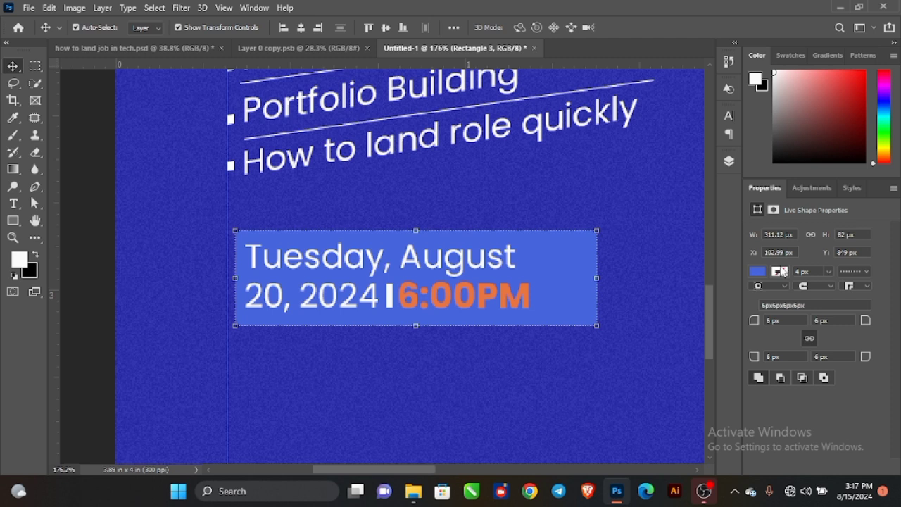
click(780, 273)
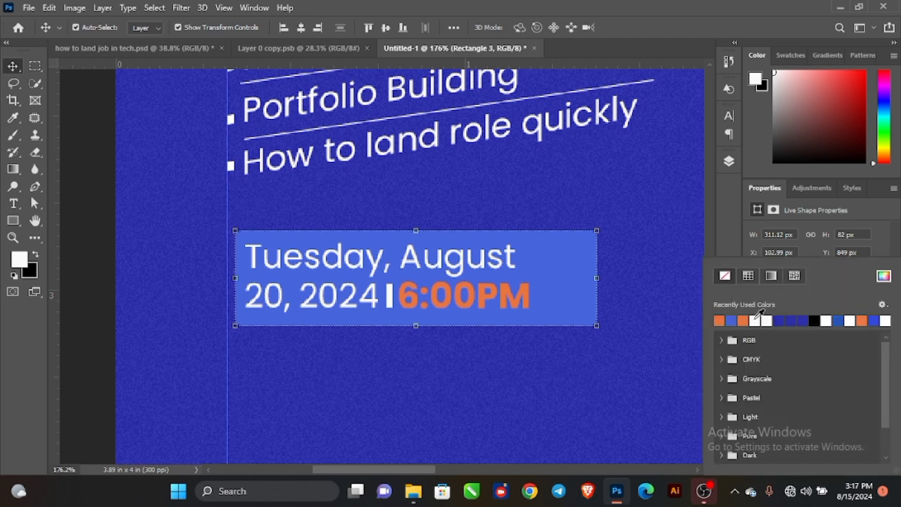
click(756, 320)
click(726, 245)
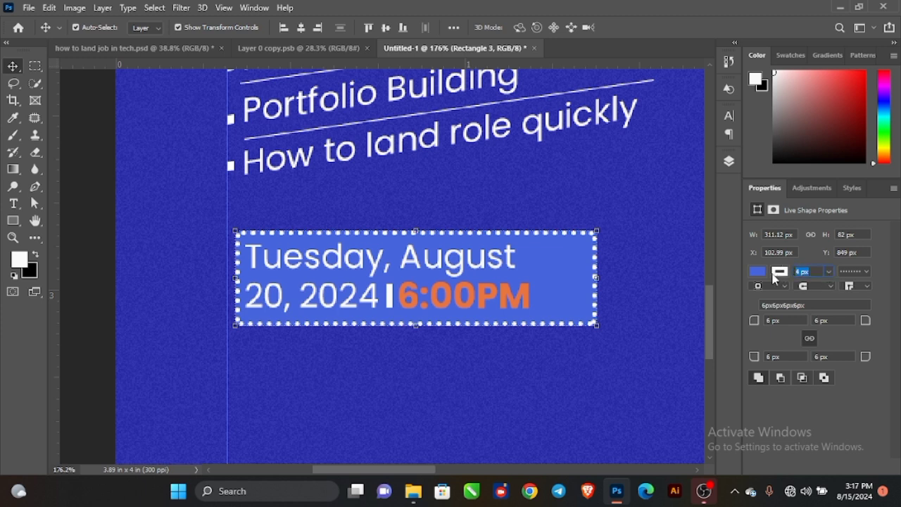
key(Return)
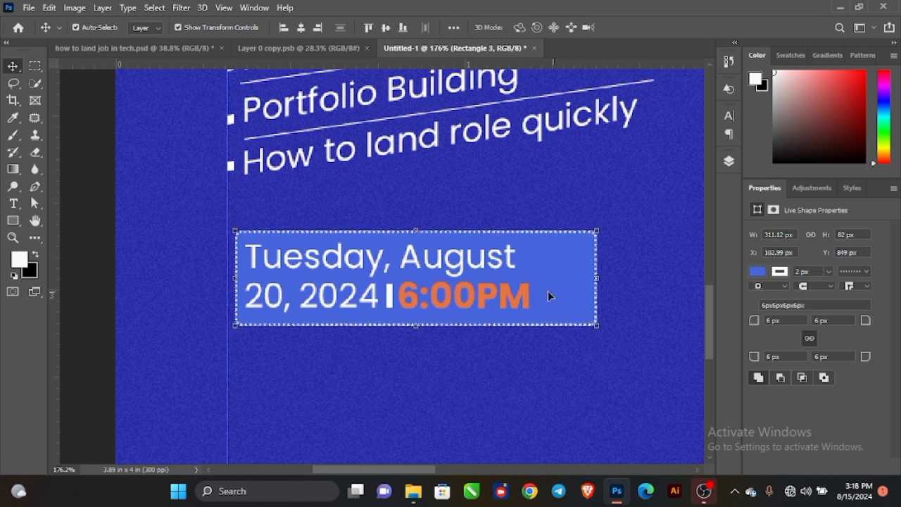
scroll(250, 215, down, 2)
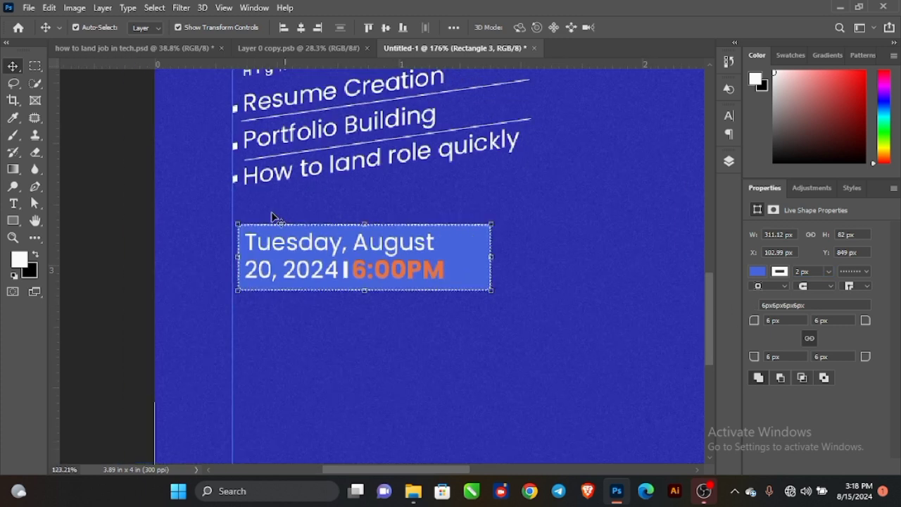
Apply Add Noise to the date box, converting it to a smart object first.
click(130, 203)
click(475, 254)
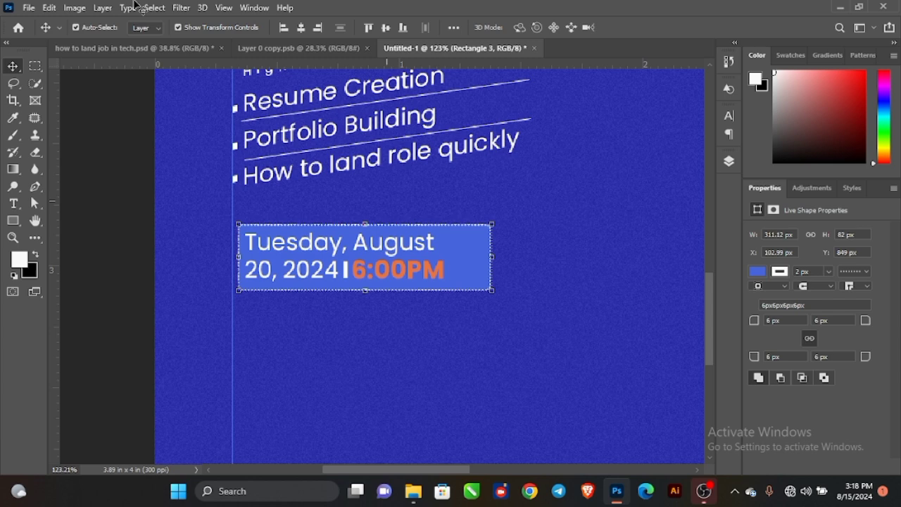
click(184, 8)
mouse_move(218, 195)
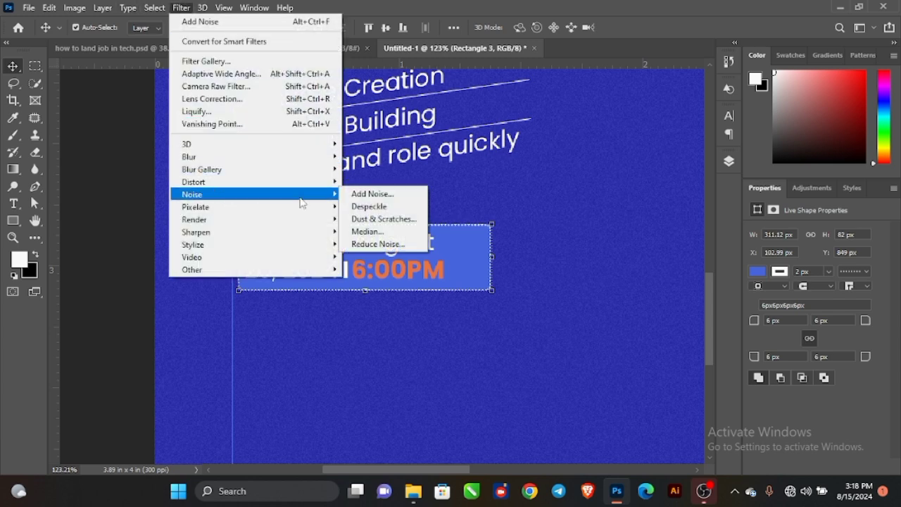
click(345, 194)
click(338, 192)
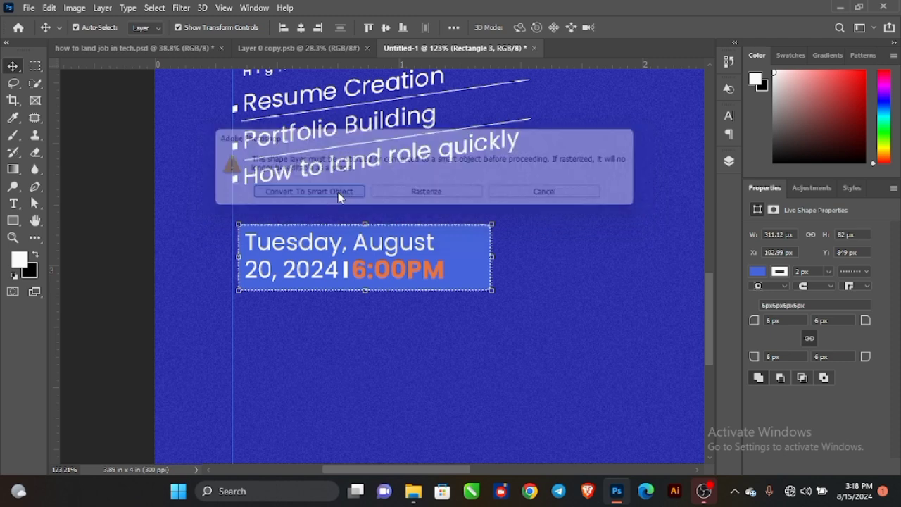
click(512, 72)
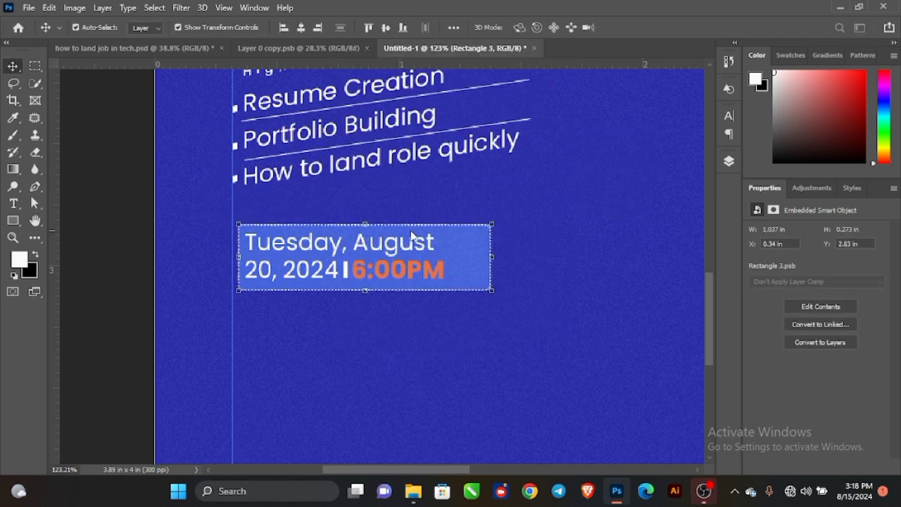
Select the divider, time, date and box layers and group them as Group 1.
click(728, 162)
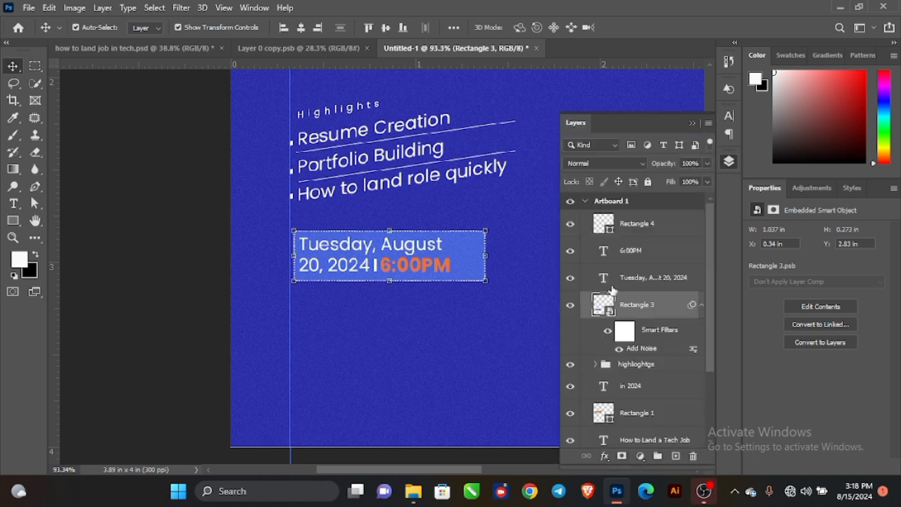
shift+click(644, 234)
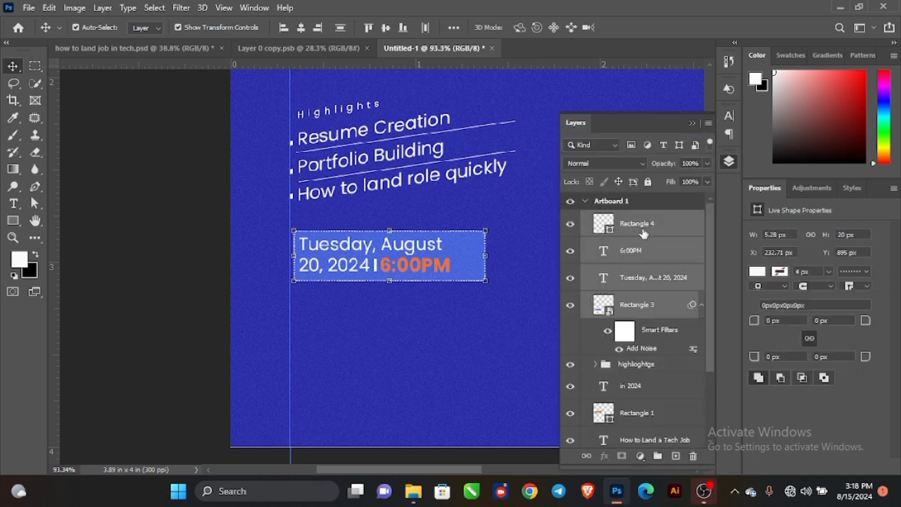
click(568, 308)
click(570, 307)
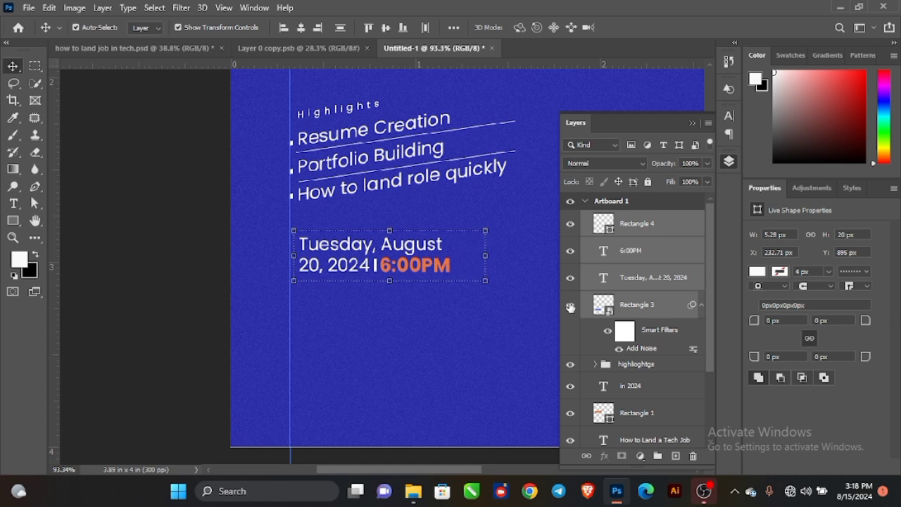
key(ctrl+g)
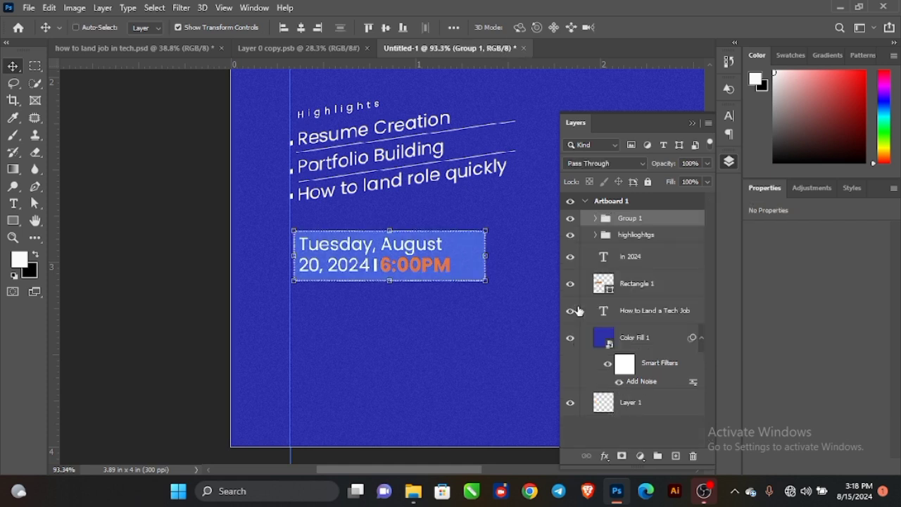
Skew the date group about 6.7° upward, then nudge it slightly left into place.
key(ctrl+t)
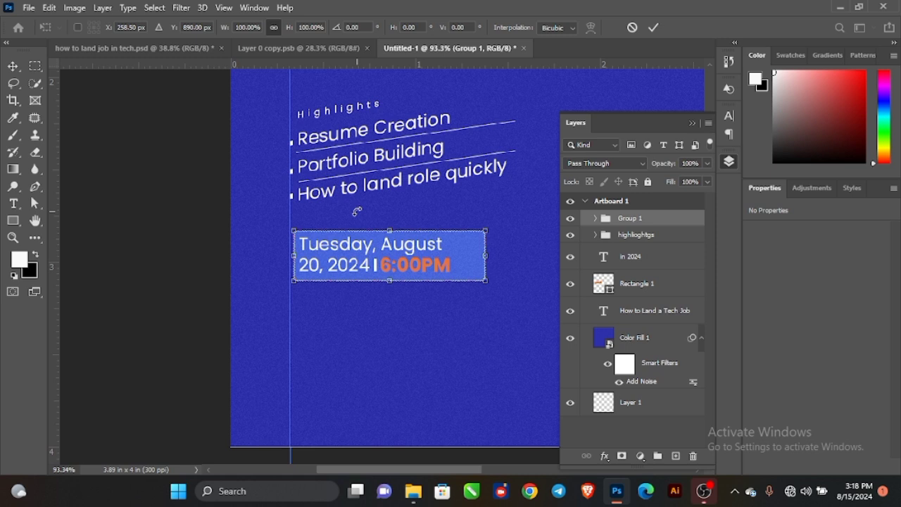
right_click(402, 252)
click(426, 58)
drag(487, 256, 489, 236)
click(654, 29)
drag(382, 247, 381, 253)
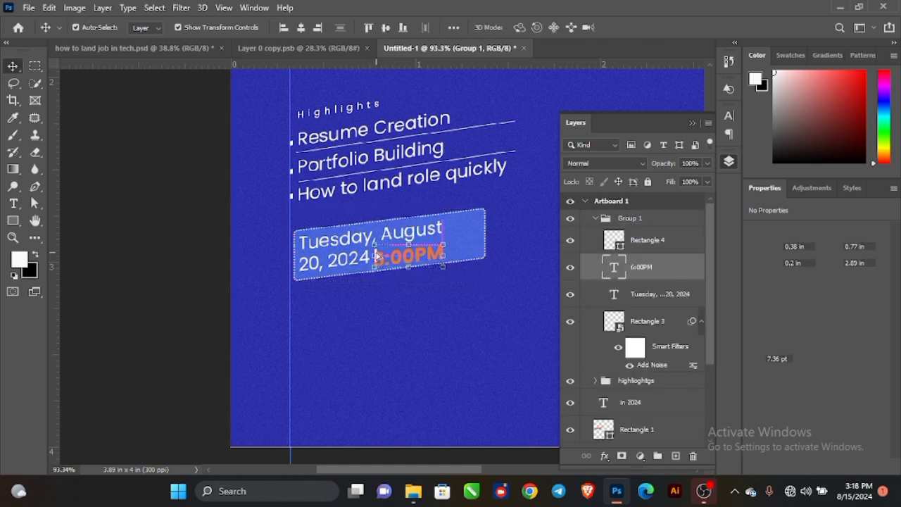
click(659, 220)
key(Left)
key(Left)
key(Left)
key(Left)
key(Left)
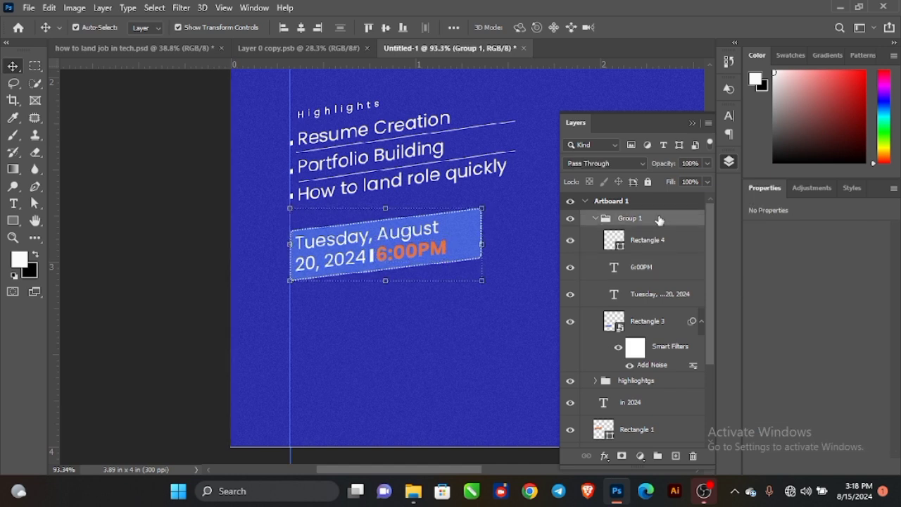
scroll(632, 267, down, 3)
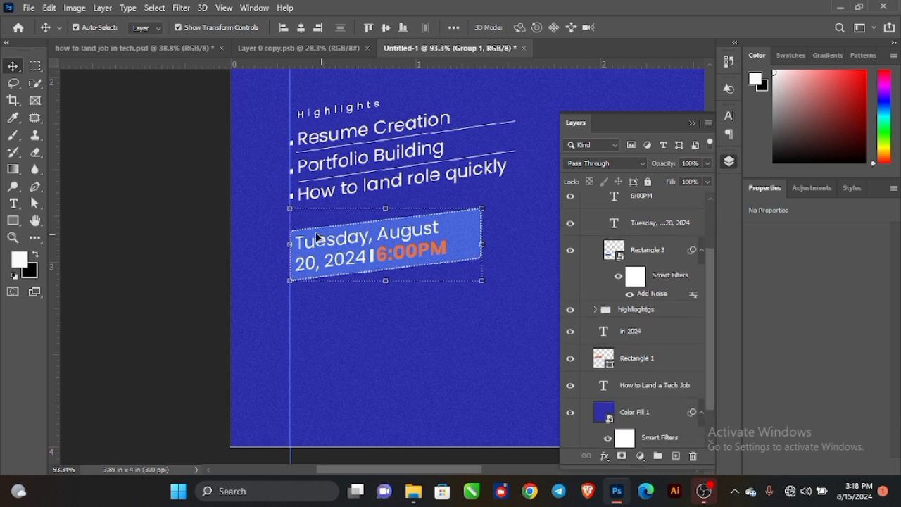
scroll(409, 237, down, 5)
Bring the portrait into the flyer, scale it to about three quarters, and set it at the bottom edge.
drag(409, 237, 320, 291)
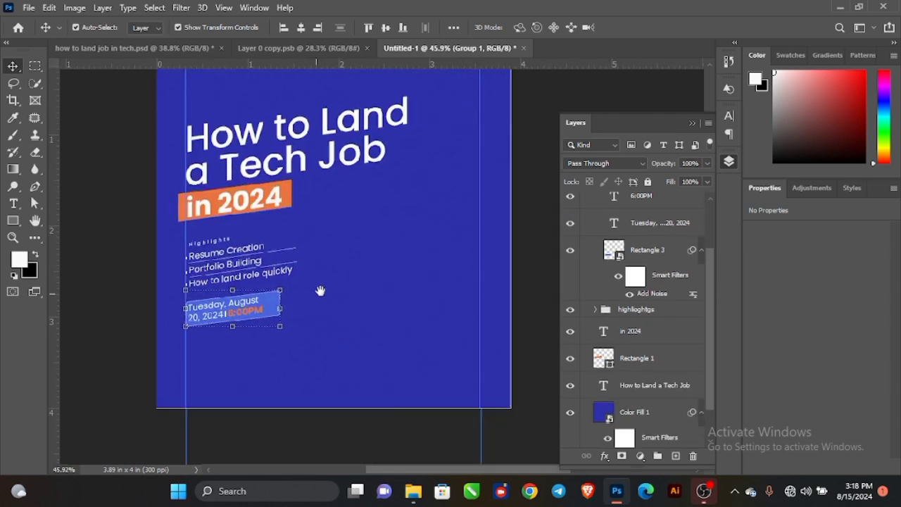
click(521, 194)
scroll(497, 198, down, 2)
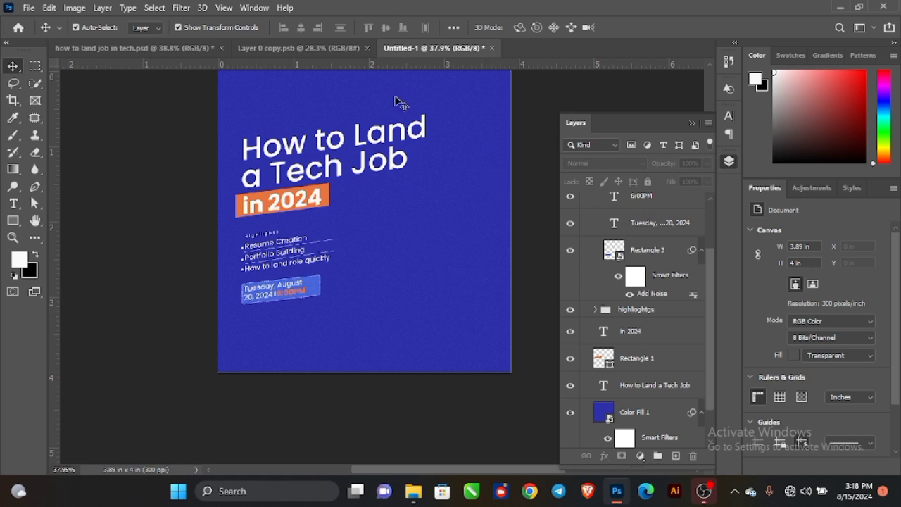
click(299, 48)
drag(382, 299, 416, 49)
drag(401, 266, 403, 266)
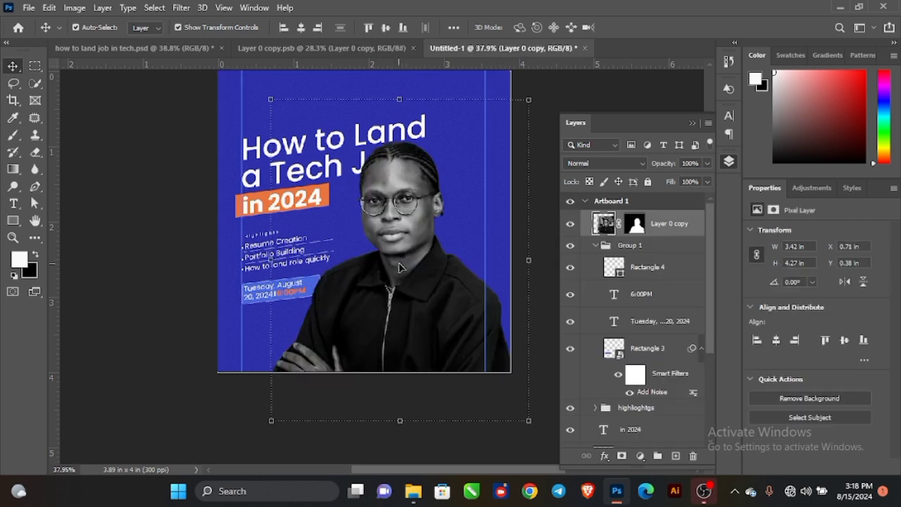
drag(409, 422, 412, 341)
drag(422, 284, 429, 324)
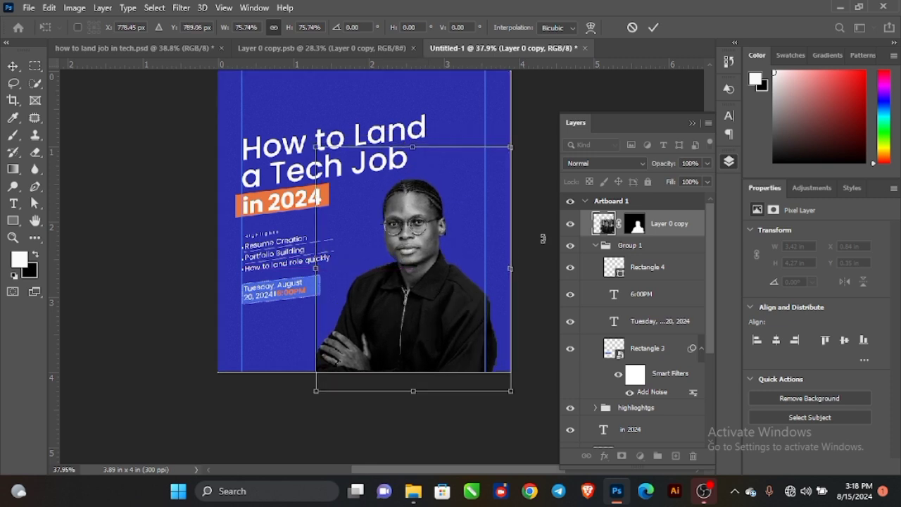
click(652, 26)
click(121, 272)
Select the date and highlights groups and nudge them down three steps.
scroll(453, 259, down, 2)
drag(441, 272, 423, 280)
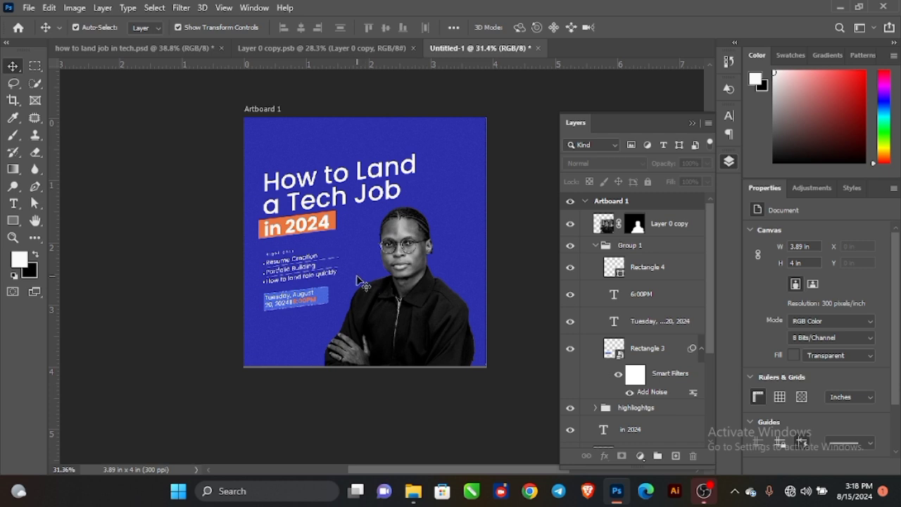
scroll(363, 283, up, 1)
scroll(296, 299, up, 1)
scroll(303, 310, up, 2)
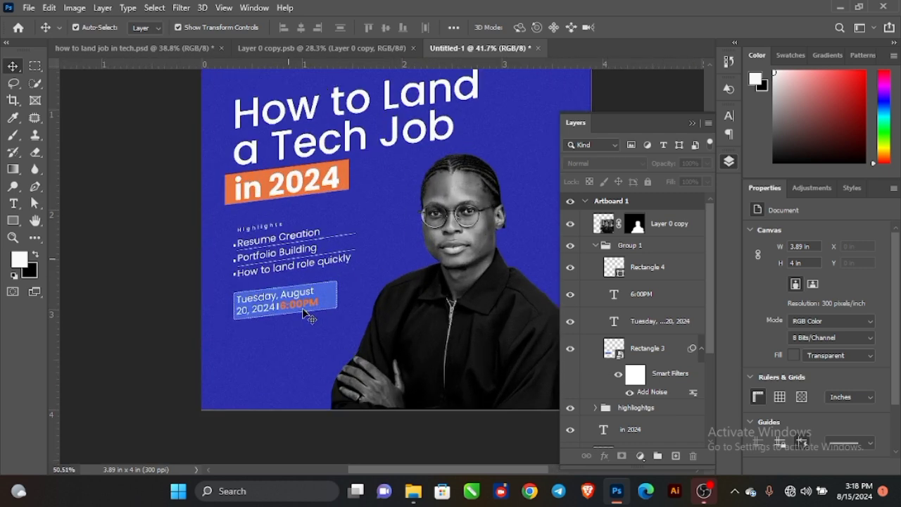
click(674, 248)
scroll(644, 374, down, 1)
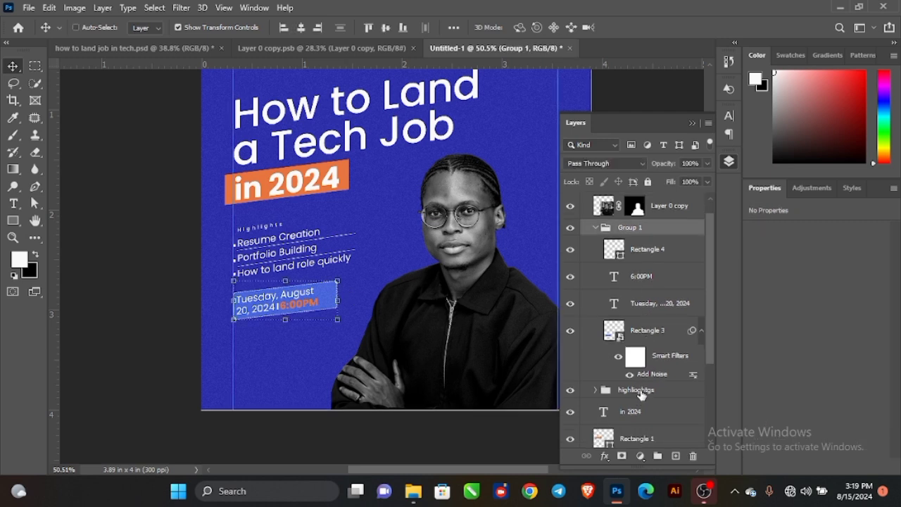
ctrl+click(642, 391)
key(Down)
key(Down)
key(Down)
key(Down)
key(Down)
key(Down)
key(Down)
key(Down)
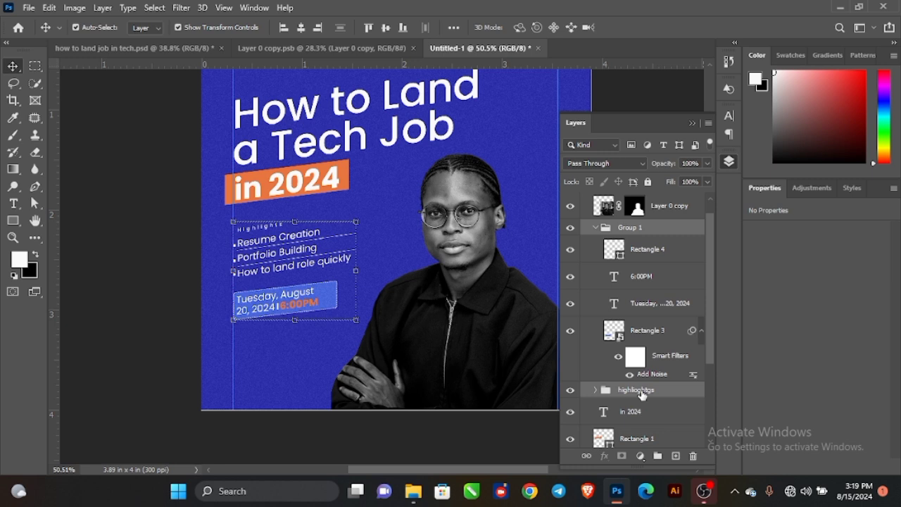
key(Down)
key(Down)
key(Down)
key(Down)
key(Down)
key(Down)
key(Down)
key(Down)
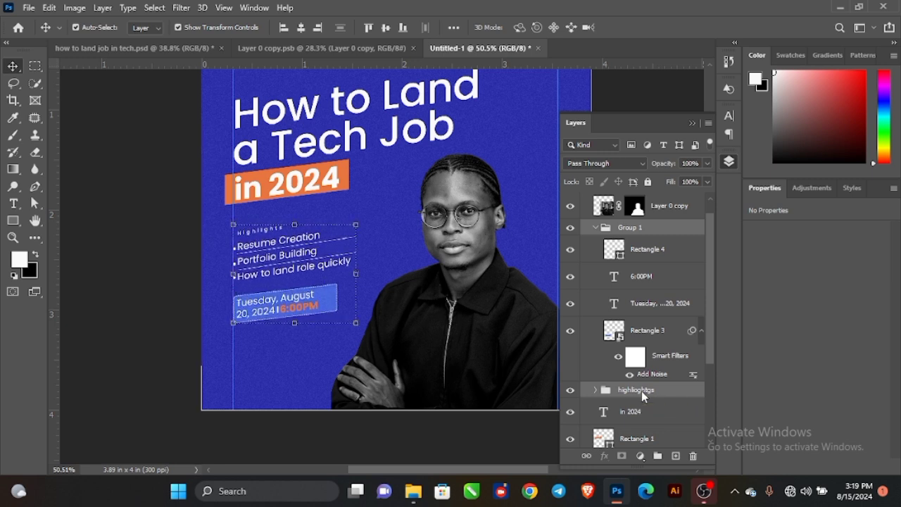
key(Down)
key(Down)
key(Down)
key(Down)
key(Down)
key(Down)
key(Down)
key(Down)
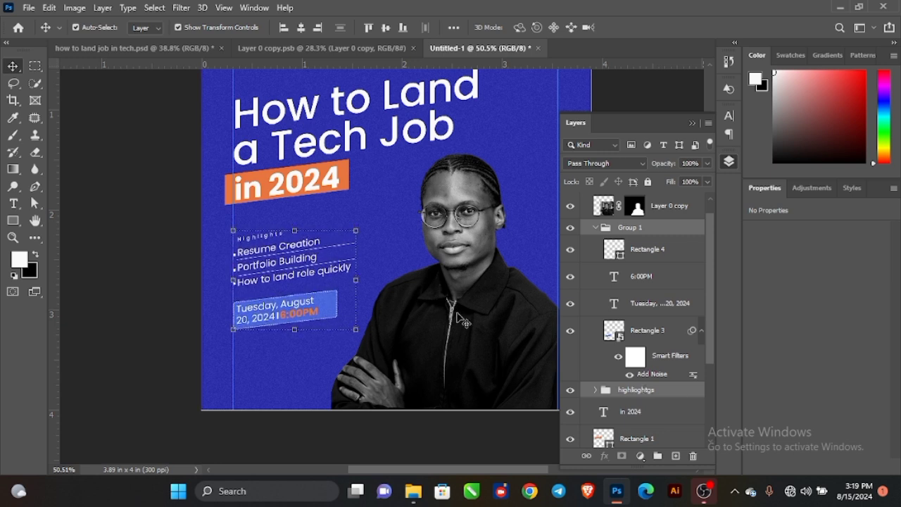
scroll(461, 320, down, 5)
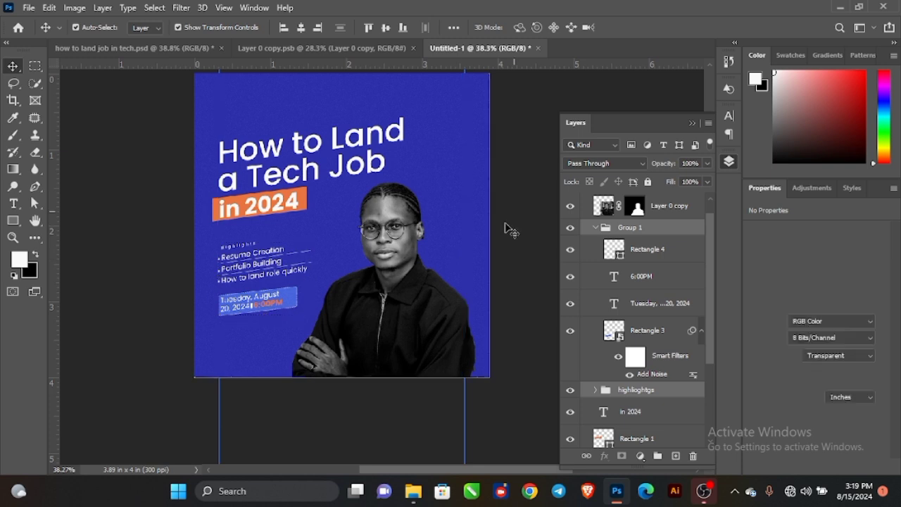
Duplicate the blue background fill, move it above the portrait and clip it to the portrait.
click(391, 243)
click(449, 101)
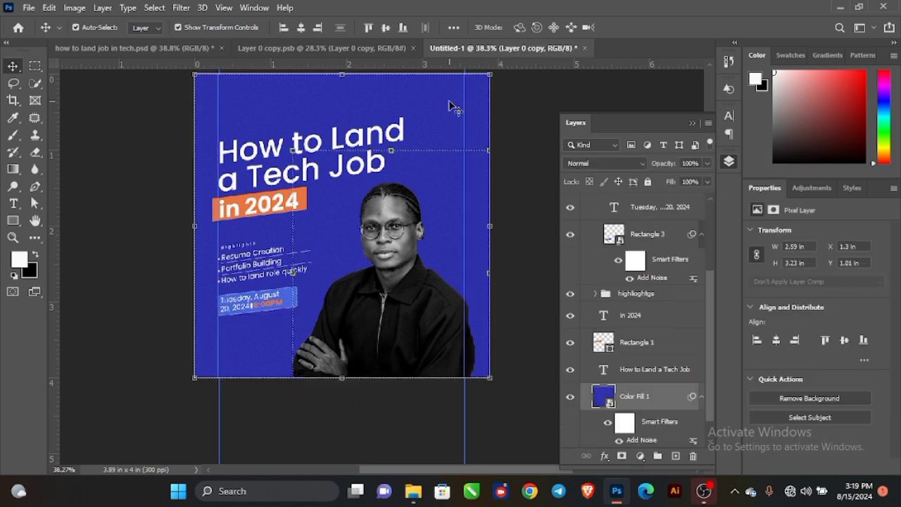
key(ctrl+j)
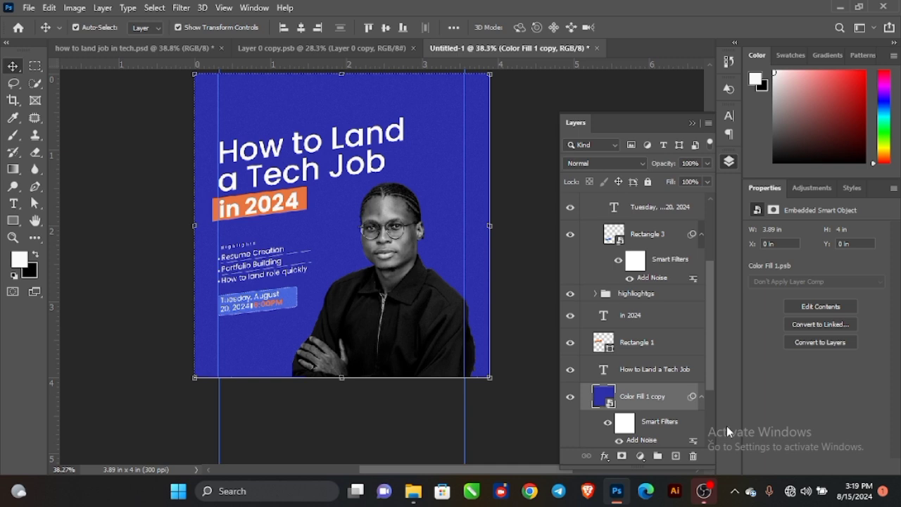
drag(656, 406, 663, 203)
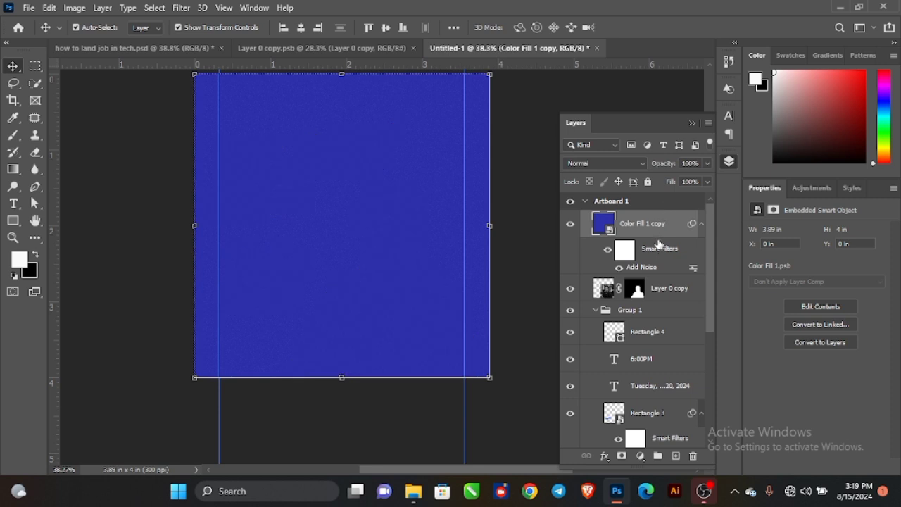
alt+click(671, 275)
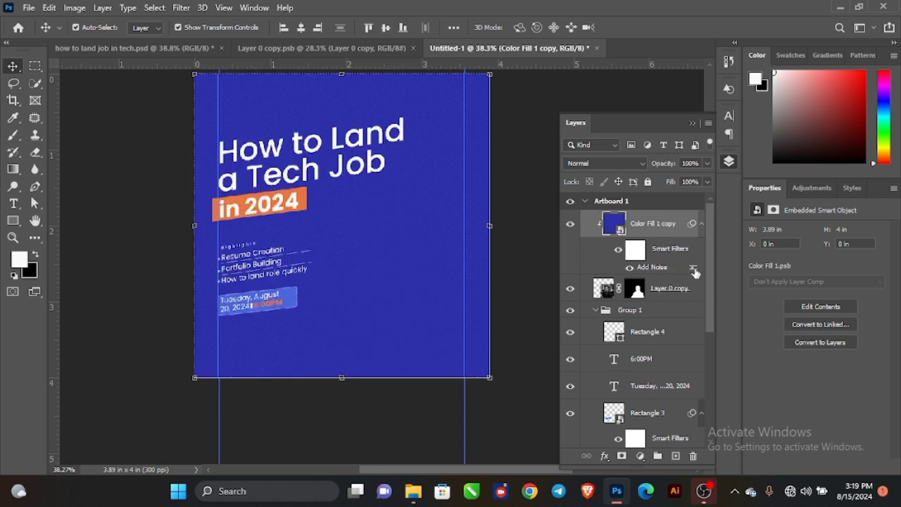
Set the clipped blue copy to Screen blend at 17% opacity.
click(609, 163)
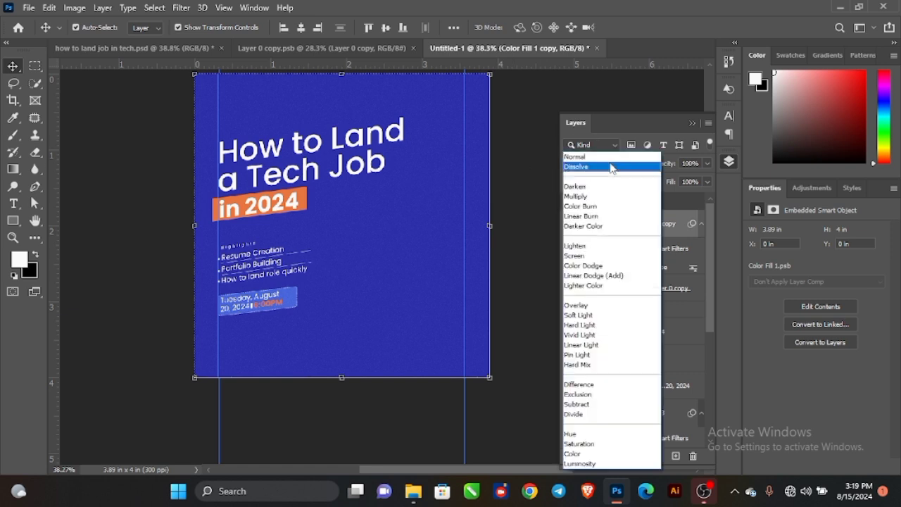
click(588, 257)
mouse_move(667, 164)
mouse_down()
mouse_move(646, 166)
mouse_move(646, 175)
mouse_move(669, 169)
mouse_up()
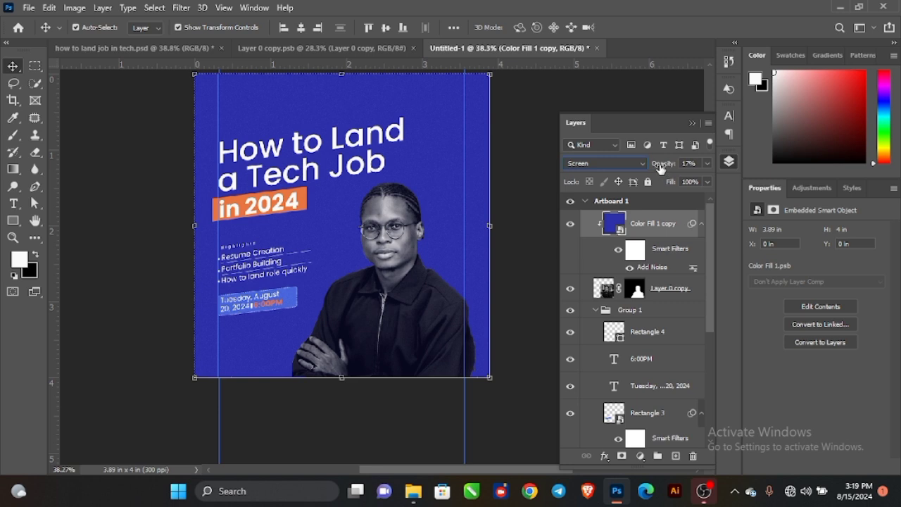
click(119, 184)
scroll(383, 218, down, 1)
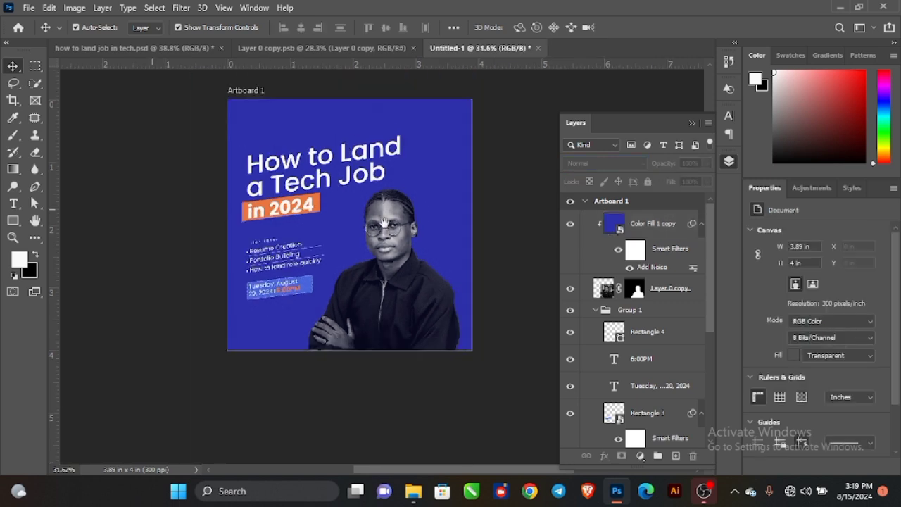
drag(389, 200, 403, 235)
Draw a small white 206 × 54 px rectangle above the headline at the top left.
click(14, 221)
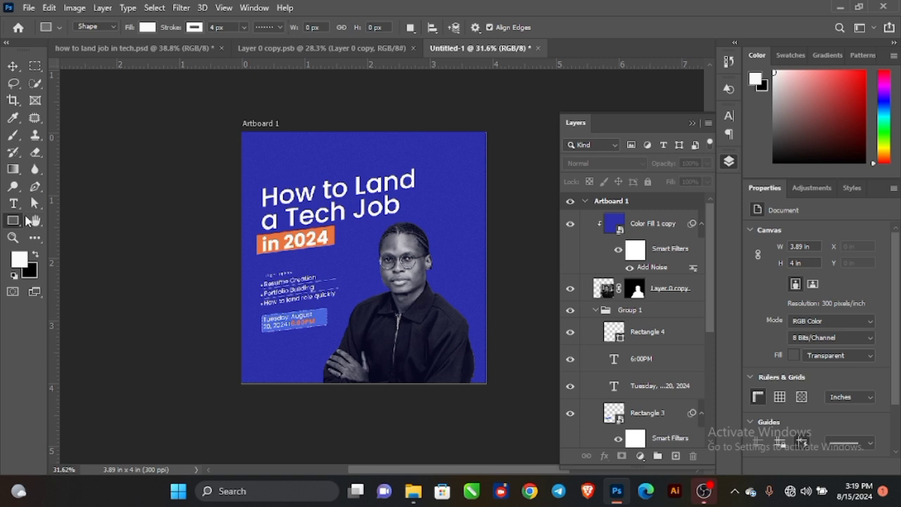
scroll(257, 172, up, 2)
scroll(264, 163, up, 2)
drag(260, 149, 337, 169)
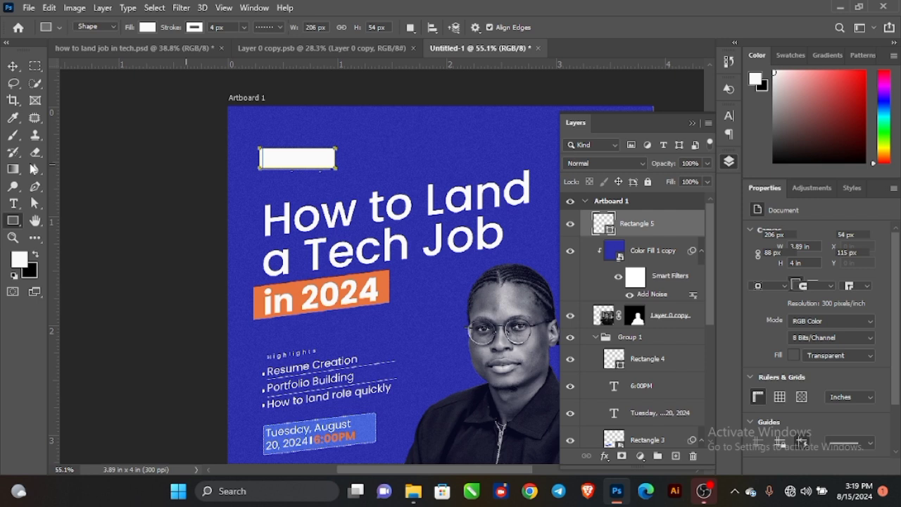
click(13, 65)
click(149, 207)
scroll(285, 218, down, 4)
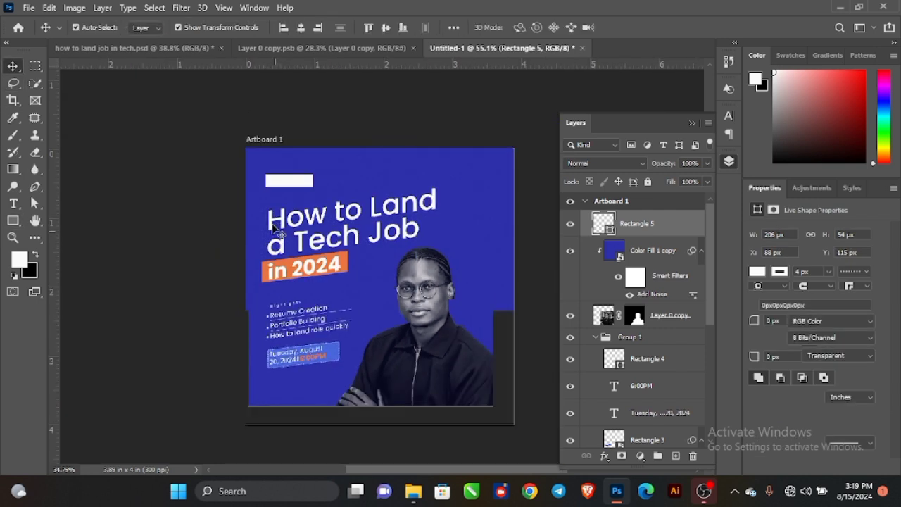
drag(315, 252, 279, 229)
scroll(392, 166, up, 1)
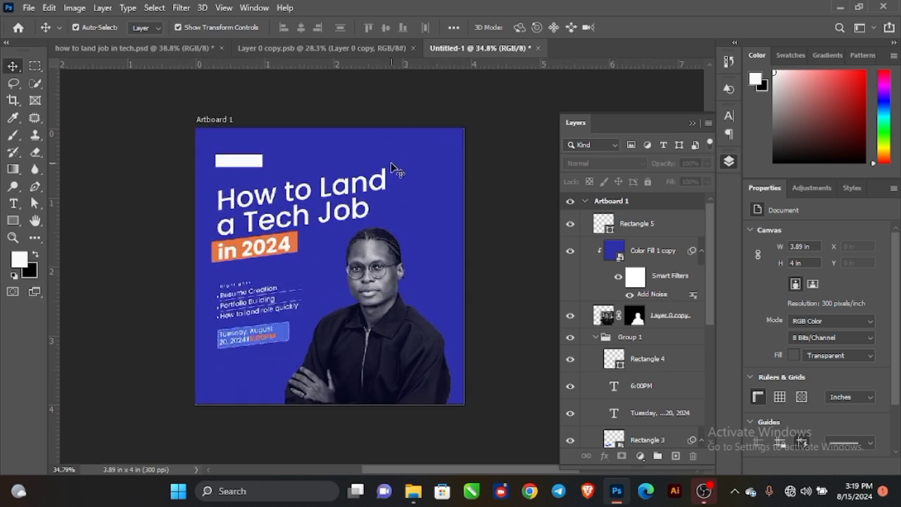
mouse_move(393, 220)
mouse_down()
mouse_move(381, 220)
mouse_move(394, 208)
mouse_up()
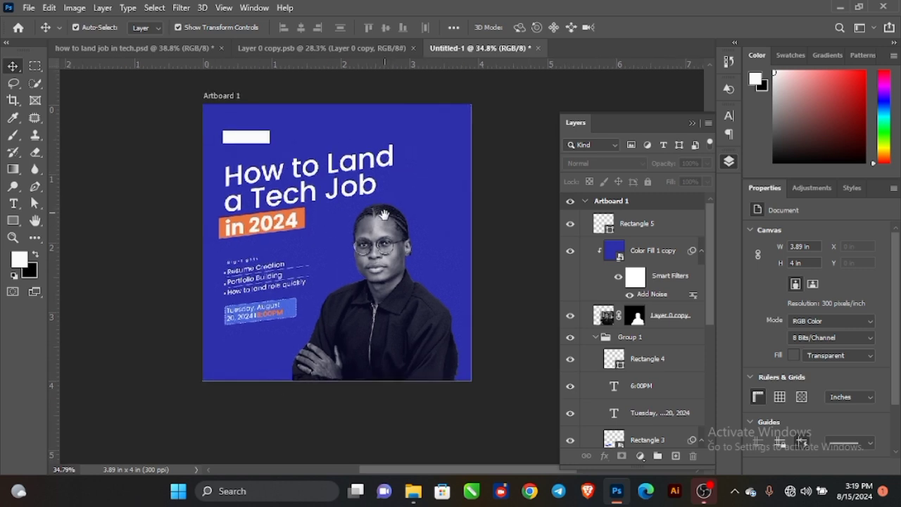
Duplicate the portrait and give the lower copy an orange Color Overlay sampled from 'in 2024'.
click(662, 323)
key(ctrl+j)
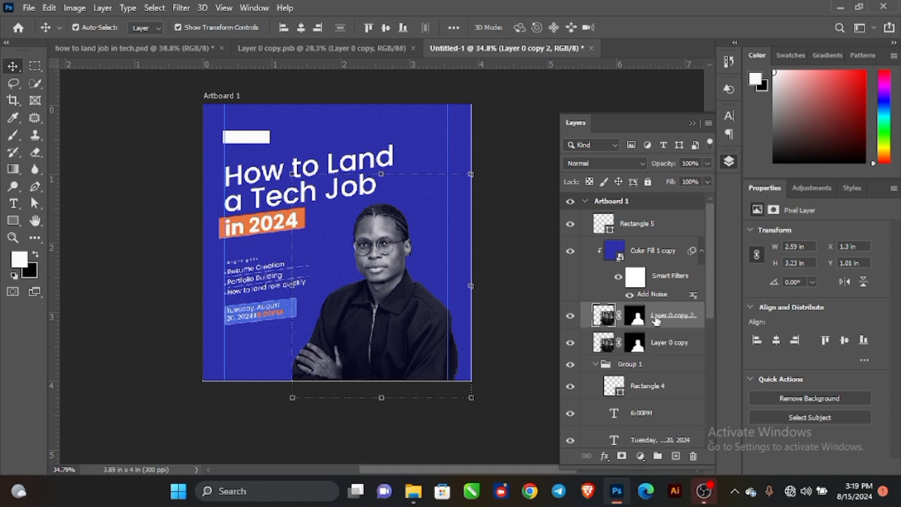
click(656, 342)
right_click(658, 344)
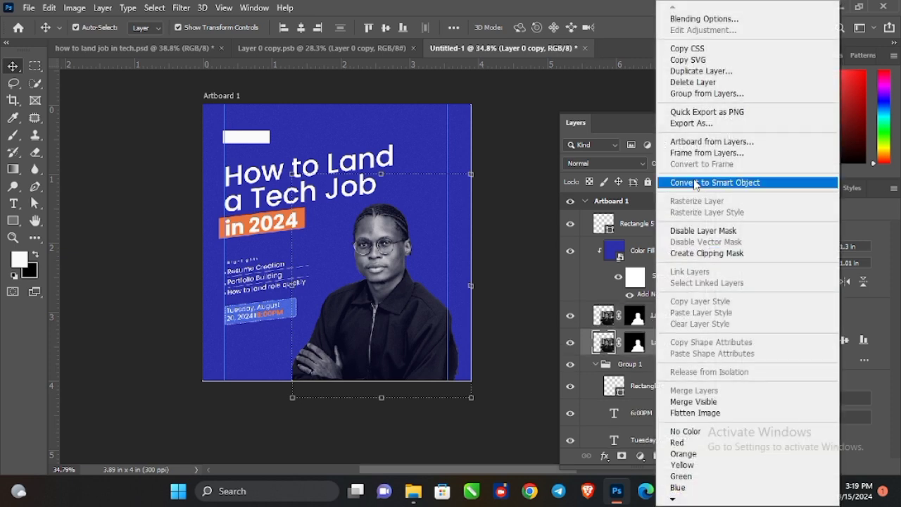
click(697, 183)
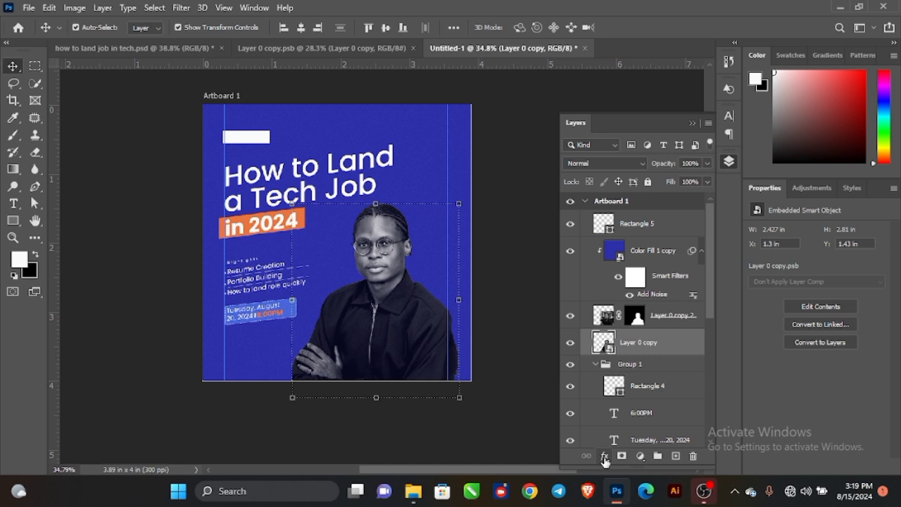
click(604, 456)
click(635, 405)
click(697, 114)
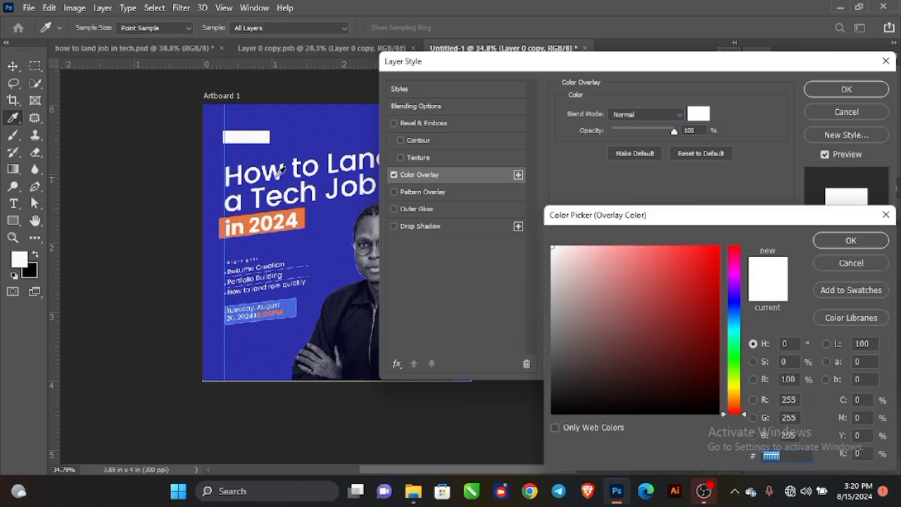
click(303, 215)
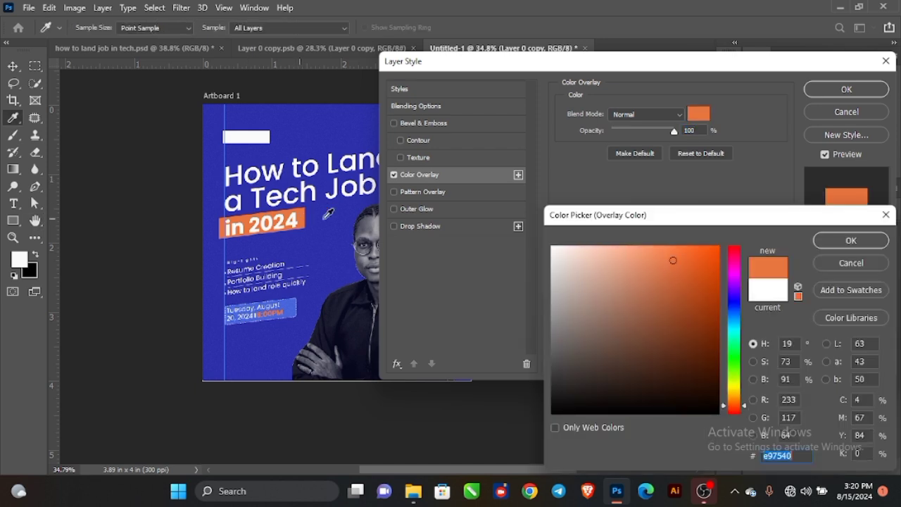
click(851, 242)
click(847, 92)
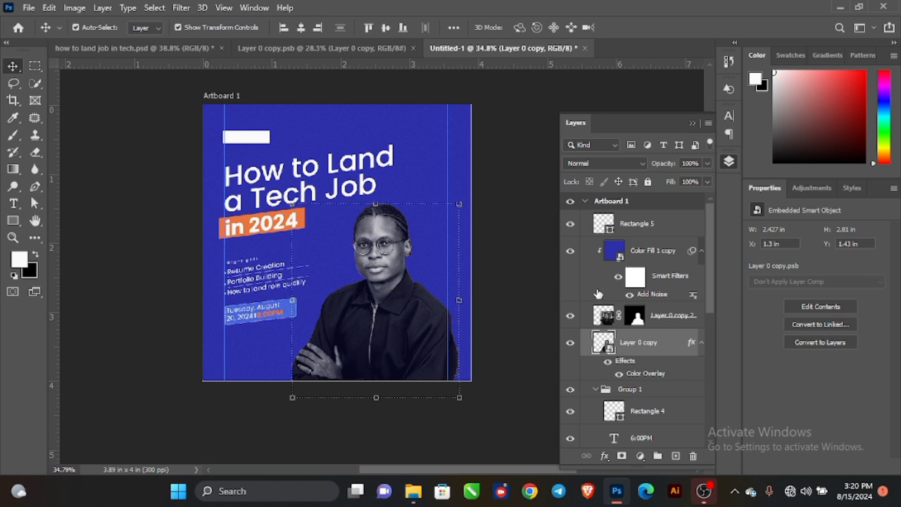
Offset the orange copy left and add a reduced Add Noise smart filter to it.
key(shift+Left)
key(shift+Left)
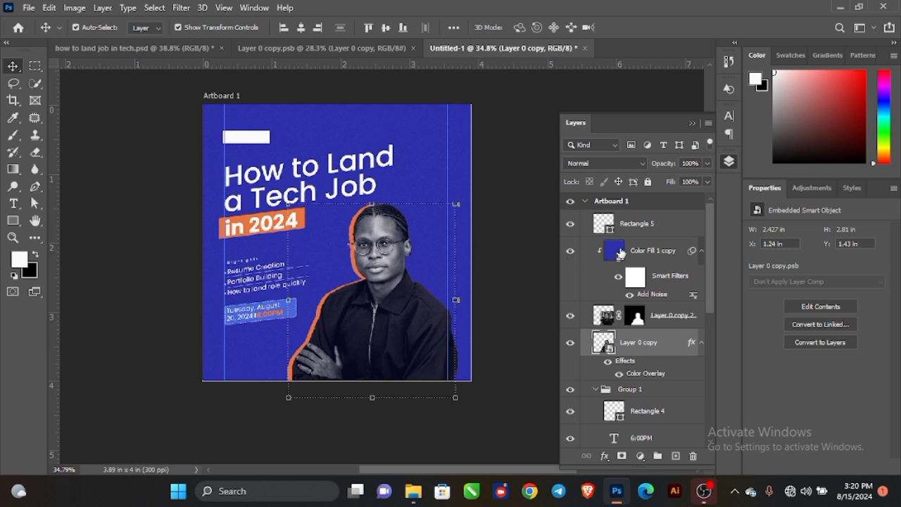
right_click(634, 348)
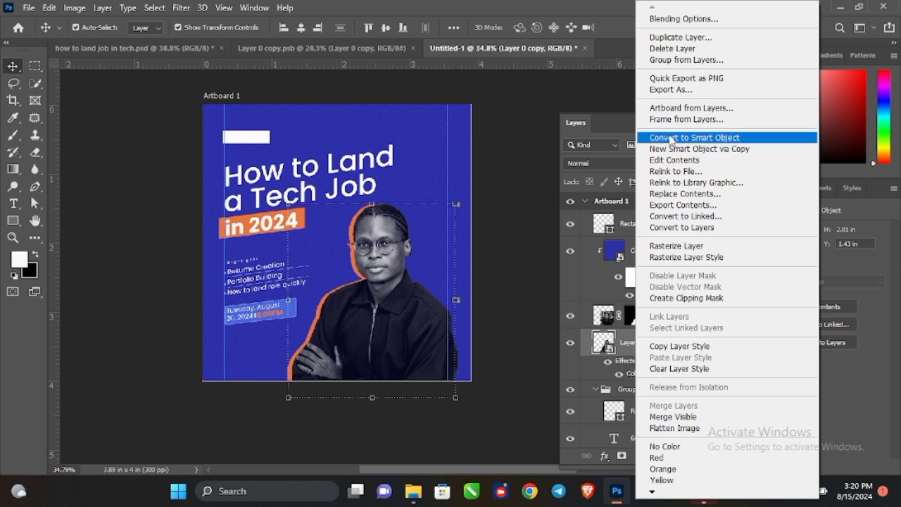
click(687, 138)
click(181, 8)
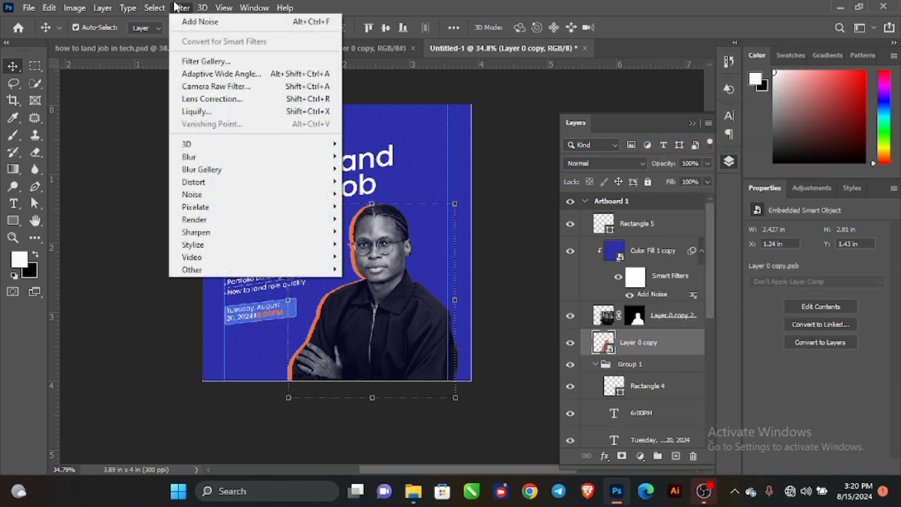
click(189, 22)
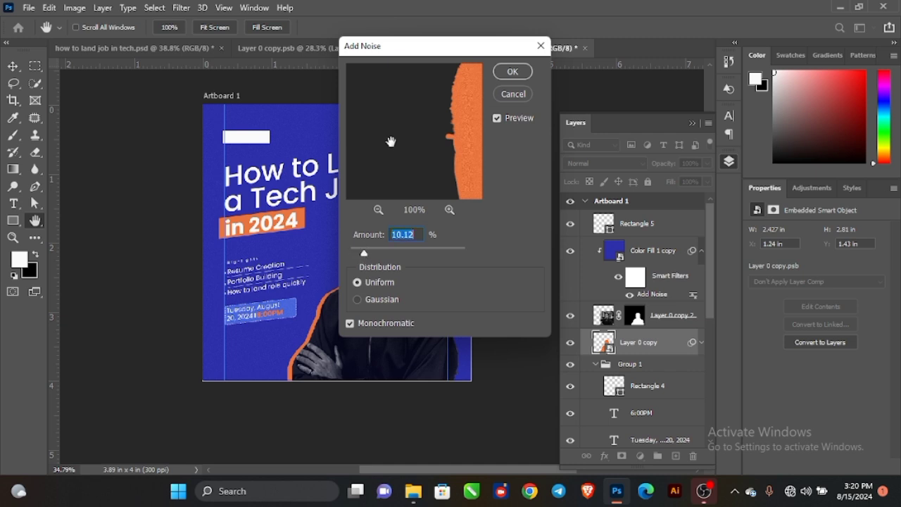
drag(425, 48, 620, 117)
drag(582, 321, 583, 323)
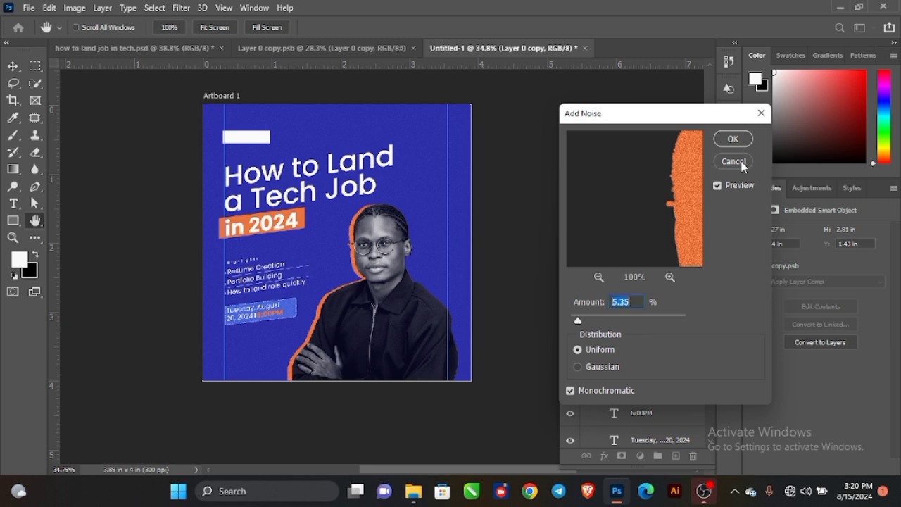
click(732, 139)
Rotate both portrait layers together slightly.
ctrl+click(658, 322)
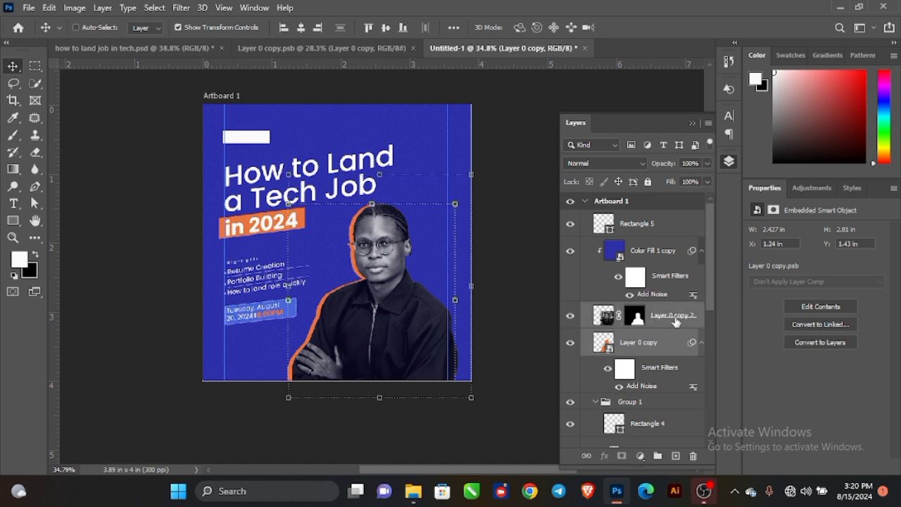
drag(472, 410, 486, 418)
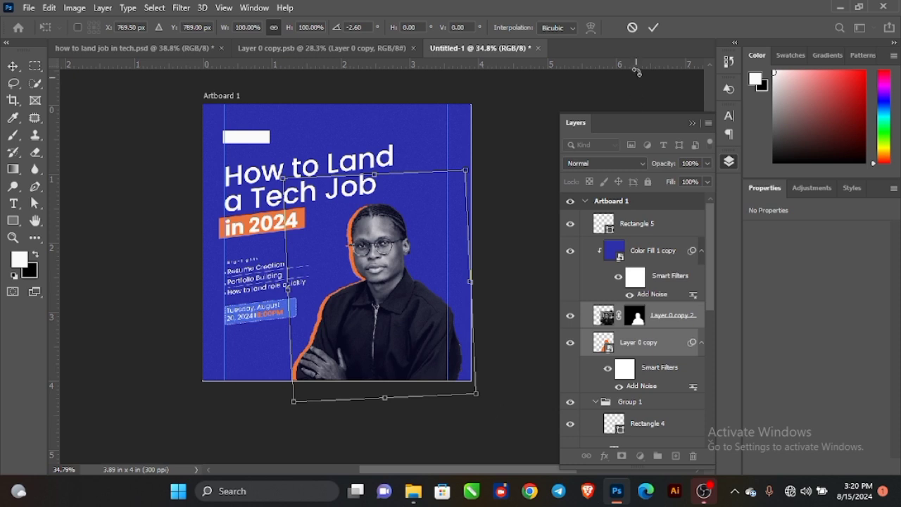
click(653, 27)
Draw a thin white 189 × 20 px bar, Rectangle 6, at the flyer's upper right.
click(509, 145)
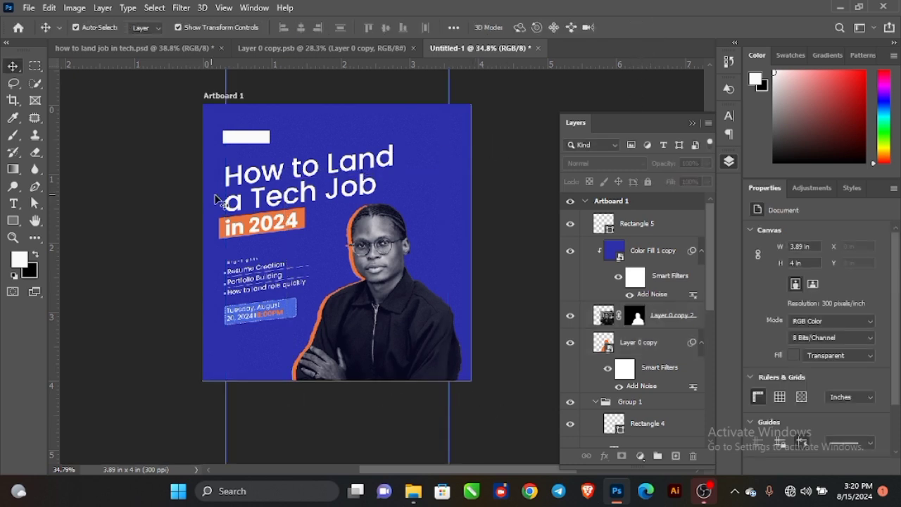
scroll(294, 136, up, 2)
drag(349, 133, 302, 128)
key(u)
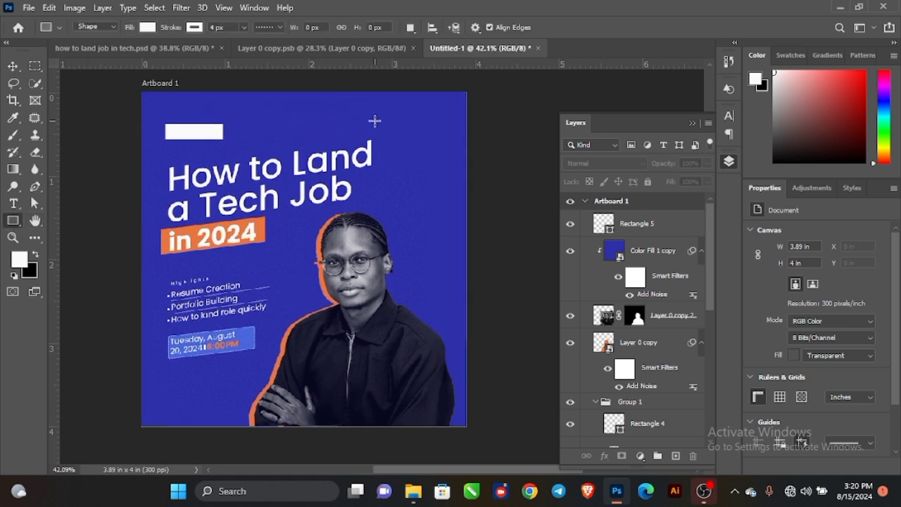
drag(392, 125, 445, 128)
Deselect the blue Color Fill background layer and get the Rectangle tool ready.
click(13, 68)
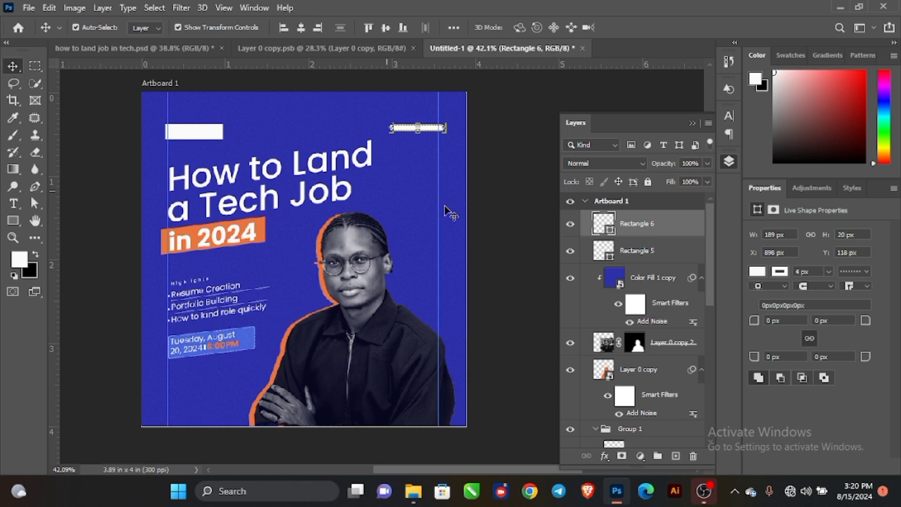
click(396, 198)
key(space)
drag(409, 183, 438, 155)
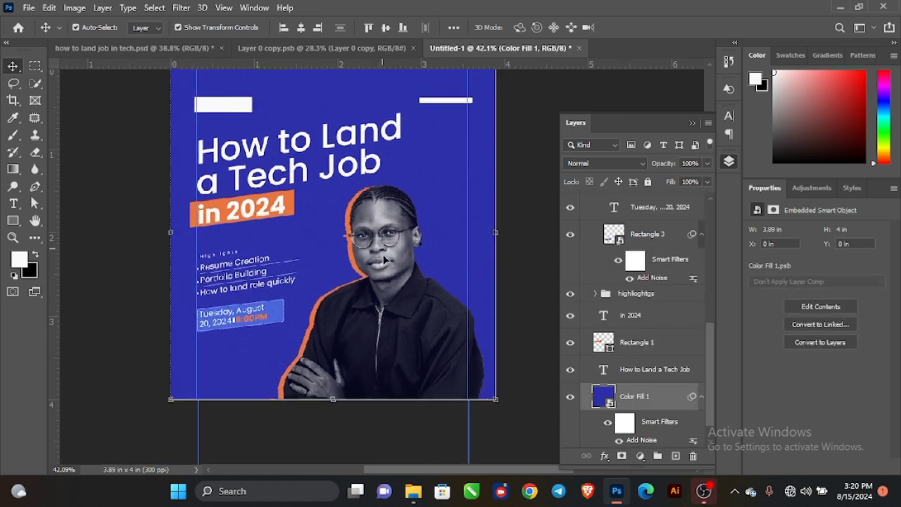
drag(531, 235, 483, 233)
click(531, 221)
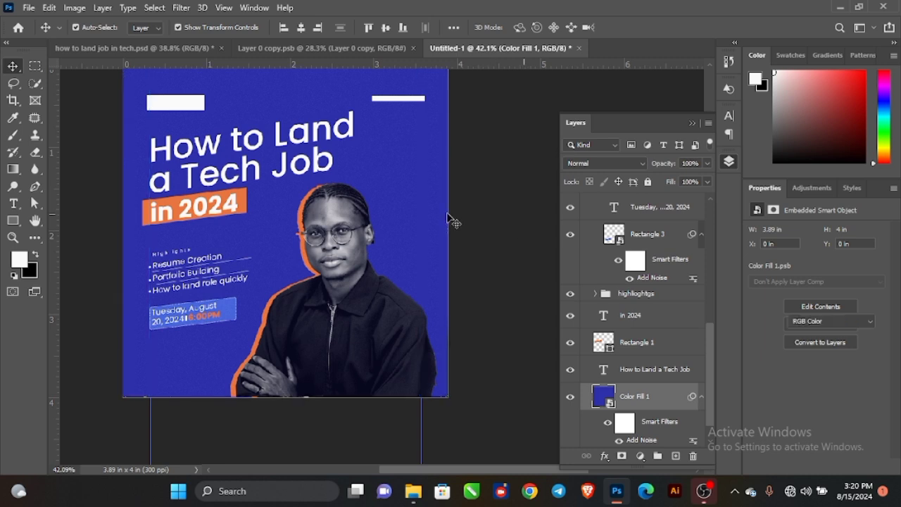
click(13, 221)
Draw a thin vertical rectangle right of the portrait's head, filled orange with no stroke.
scroll(402, 268, up, 2)
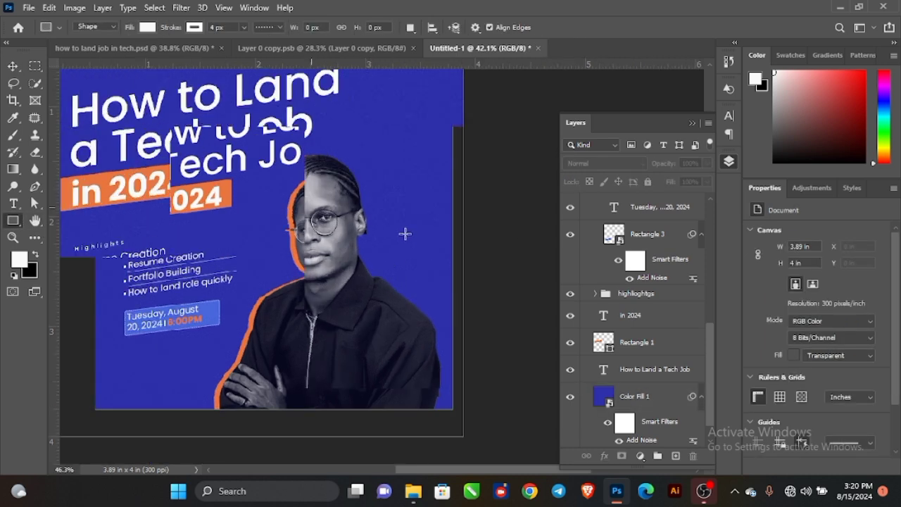
drag(400, 192, 409, 220)
drag(414, 221, 412, 225)
key(v)
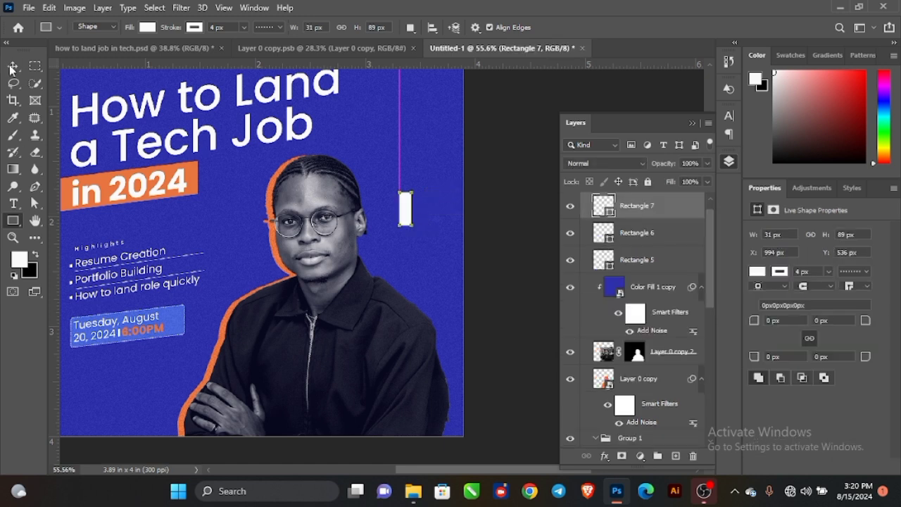
click(757, 271)
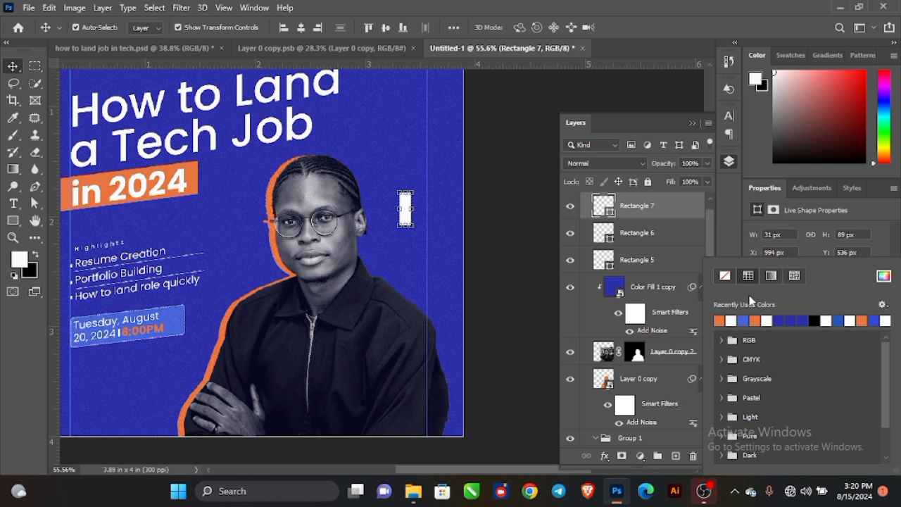
click(719, 320)
click(722, 241)
click(779, 274)
click(728, 278)
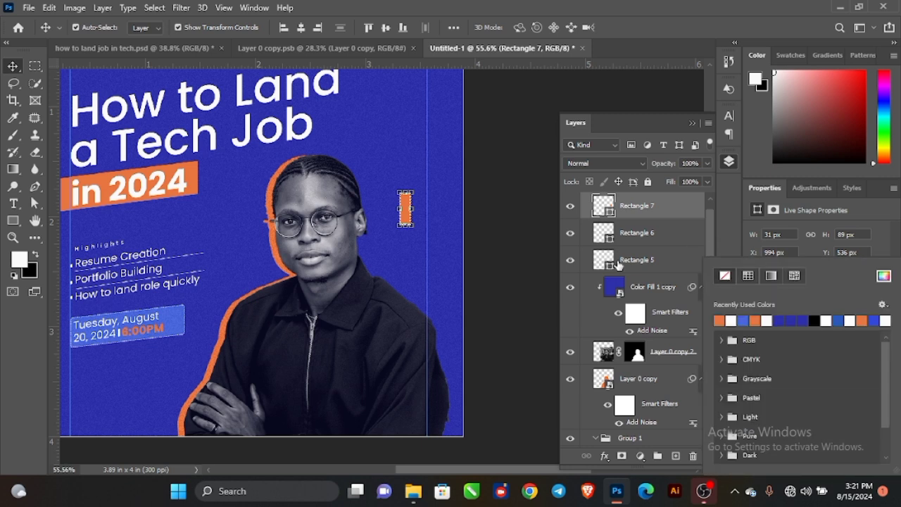
Duplicate the orange bar, rotate the copy crosswise and merge both into a plus shape.
click(519, 195)
scroll(400, 213, up, 3)
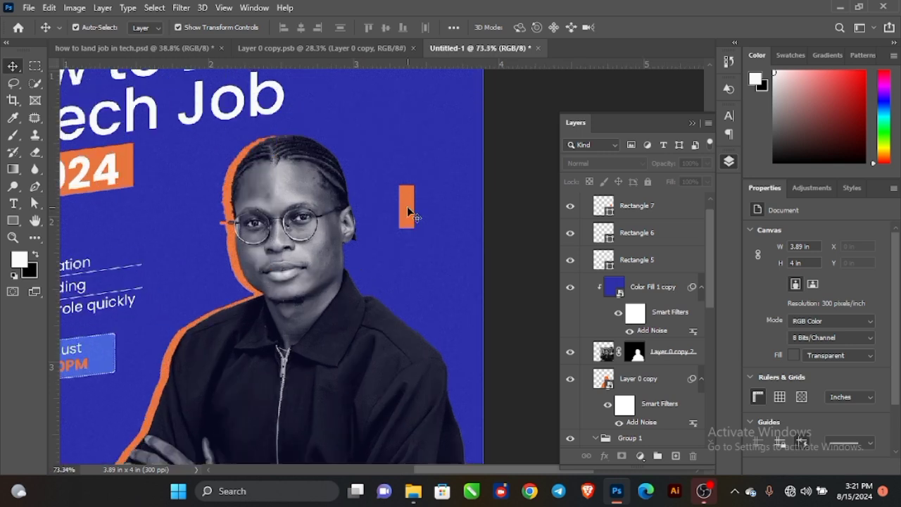
click(407, 207)
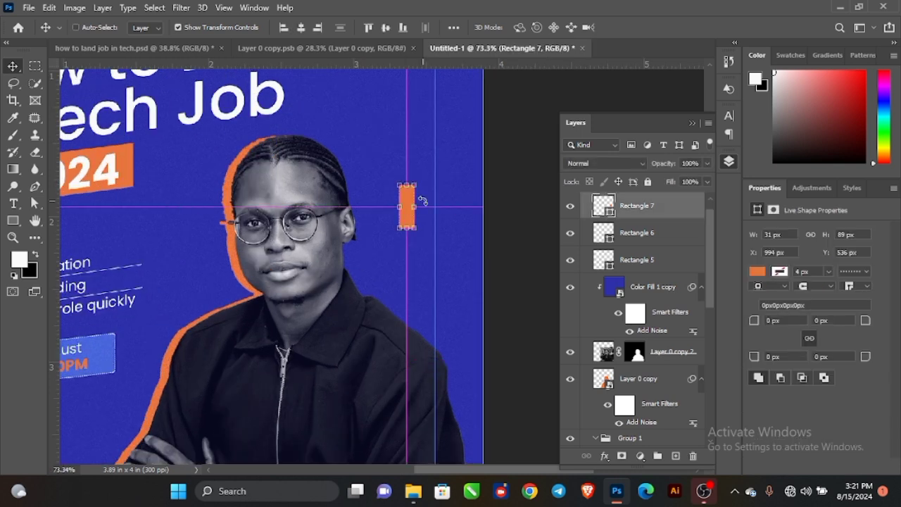
key(ctrl+j)
drag(426, 180, 446, 232)
shift+click(642, 235)
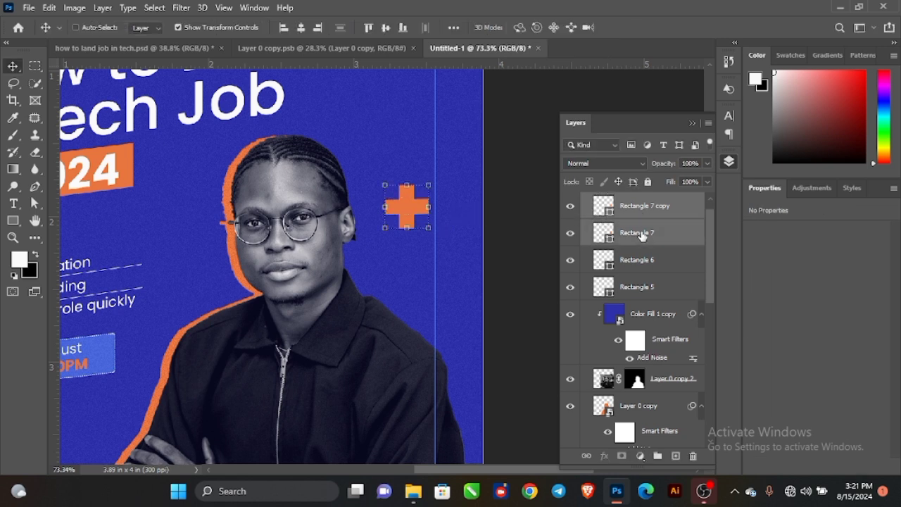
key(ctrl+e)
Duplicate the cross, tilt the copy, and merge both into one star-like shape.
scroll(405, 206, up, 3)
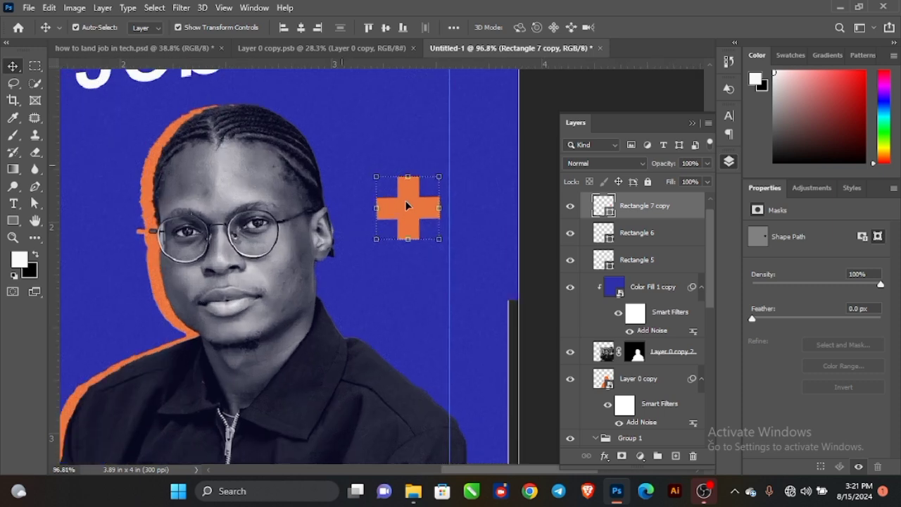
key(ctrl+j)
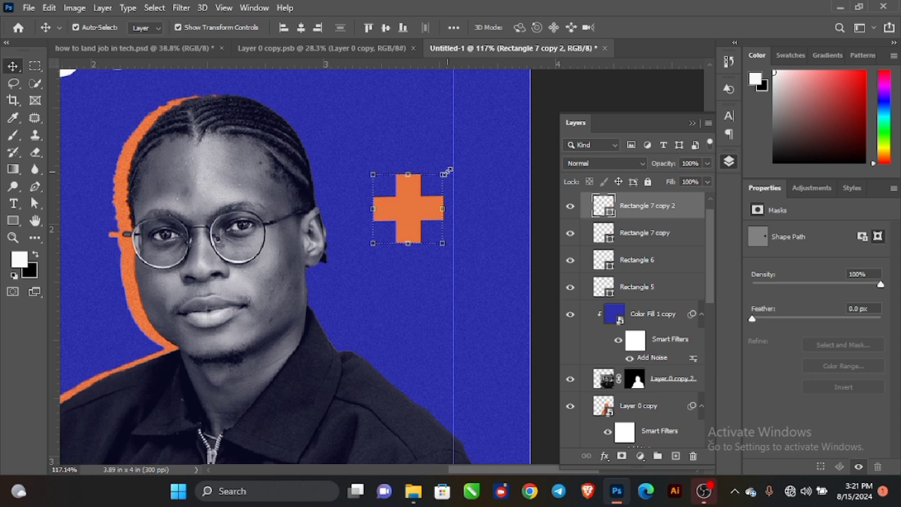
drag(453, 171, 466, 198)
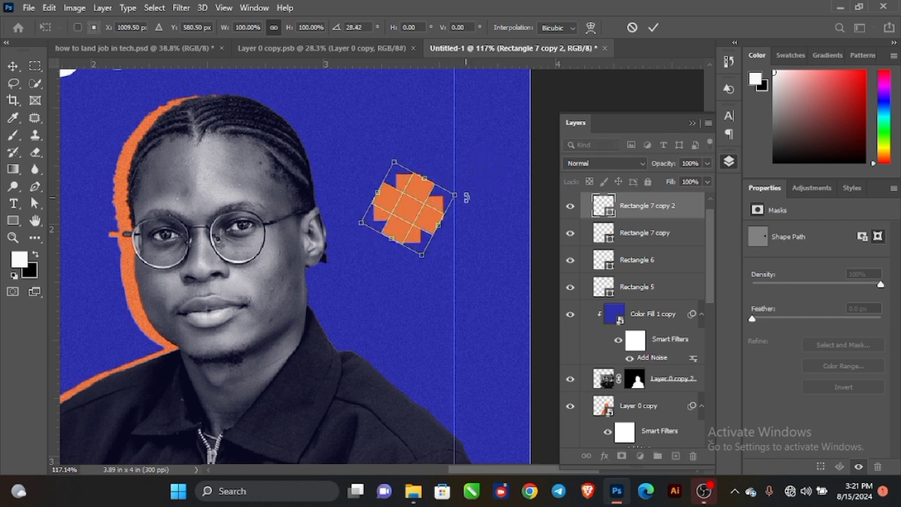
key(Escape)
shift+click(636, 239)
key(ctrl+e)
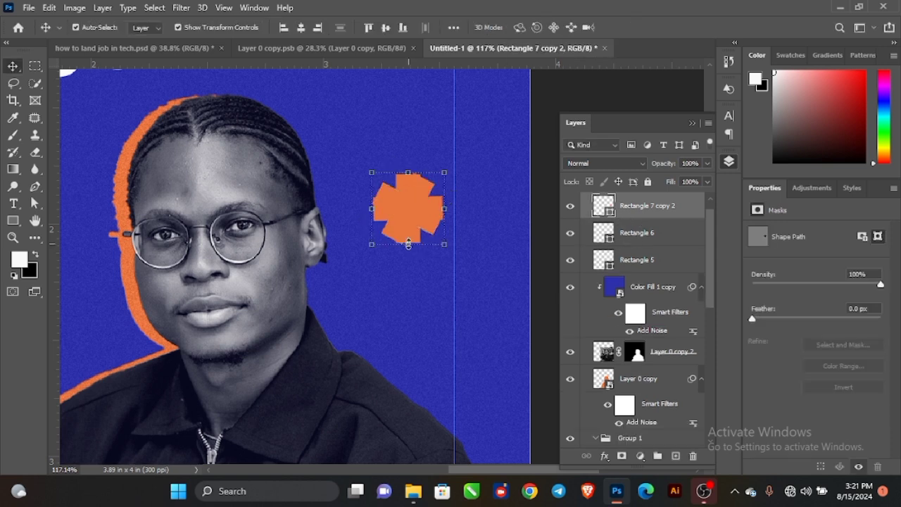
Move the orange shape beside the portrait's shoulder and reapply the Add Noise grain.
scroll(409, 242, down, 3)
scroll(433, 246, down, 2)
drag(396, 176, 418, 279)
click(181, 8)
click(211, 23)
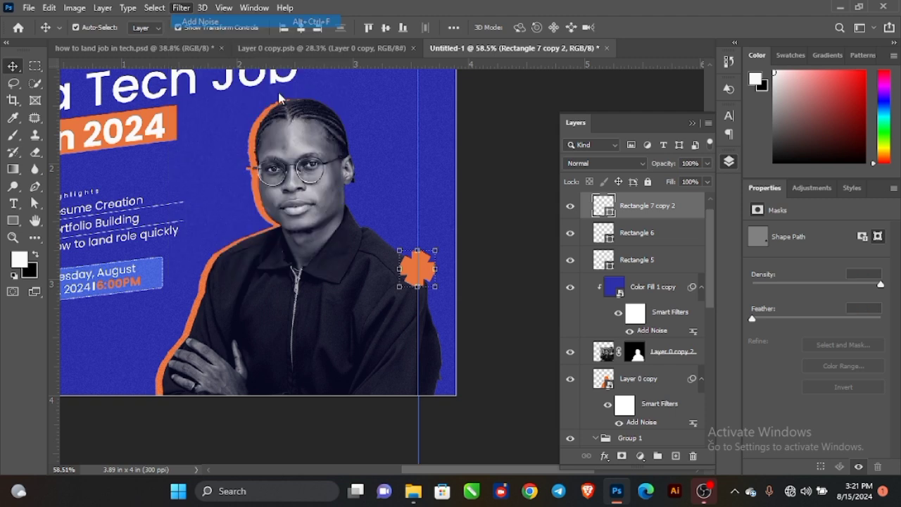
Start a new text line at the portrait's lower right.
click(533, 203)
scroll(472, 229, down, 2)
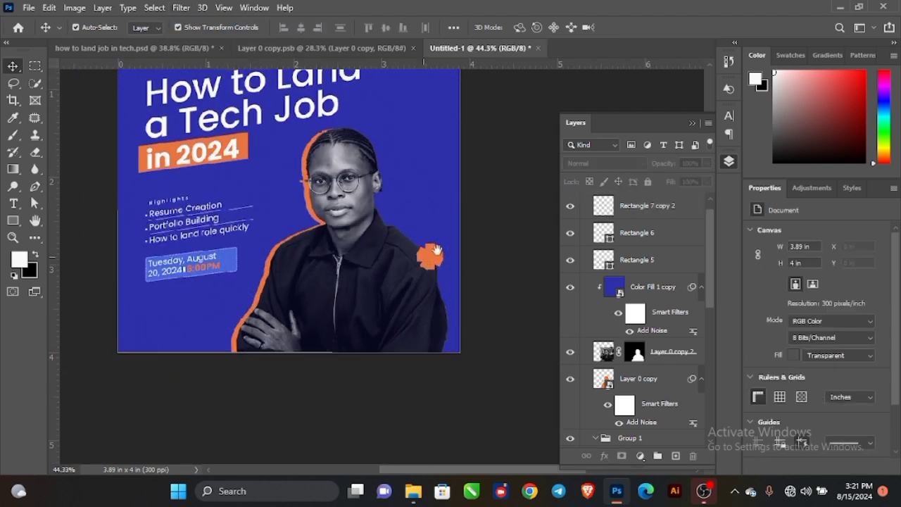
drag(426, 257, 458, 222)
scroll(391, 345, up, 3)
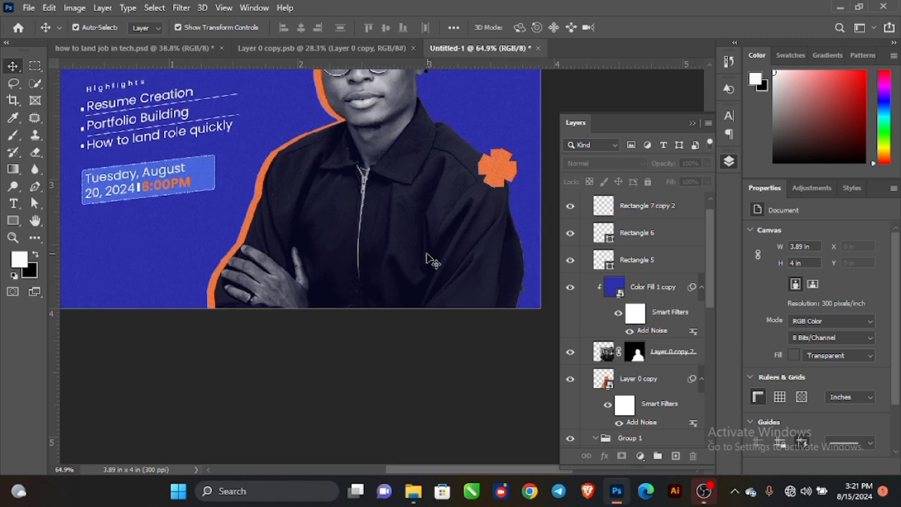
key(t)
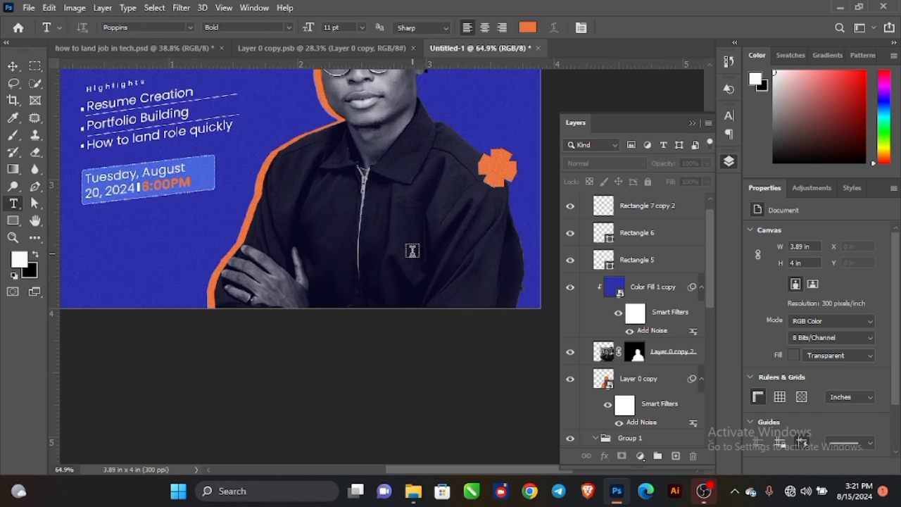
click(407, 279)
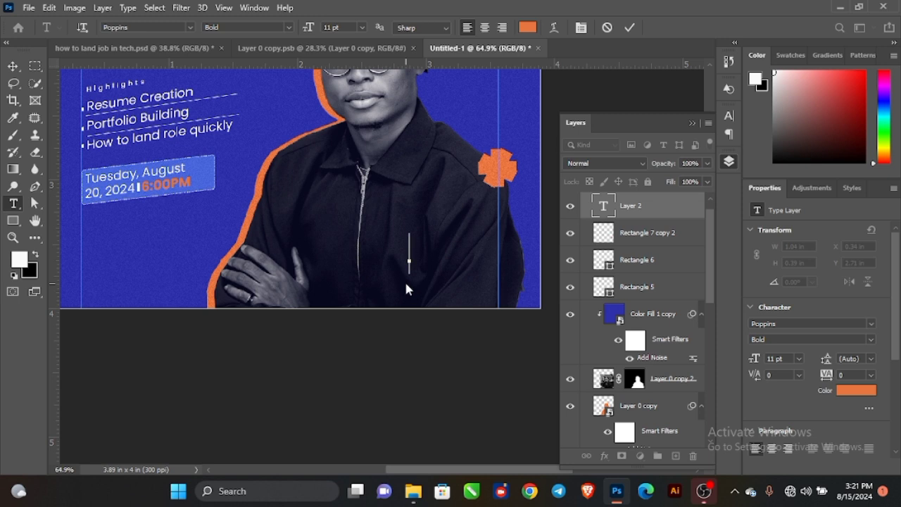
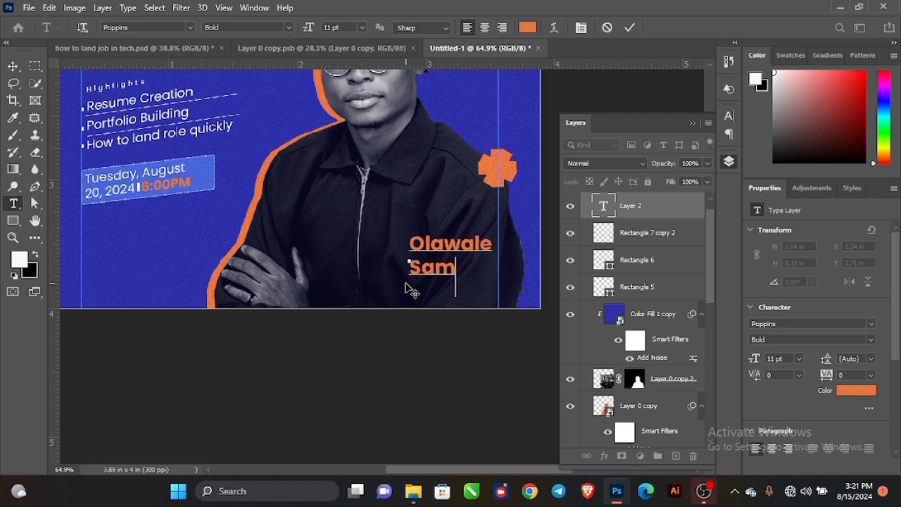
Type the speaker's full name over the portrait's lower right.
click(12, 65)
scroll(461, 262, up, 1)
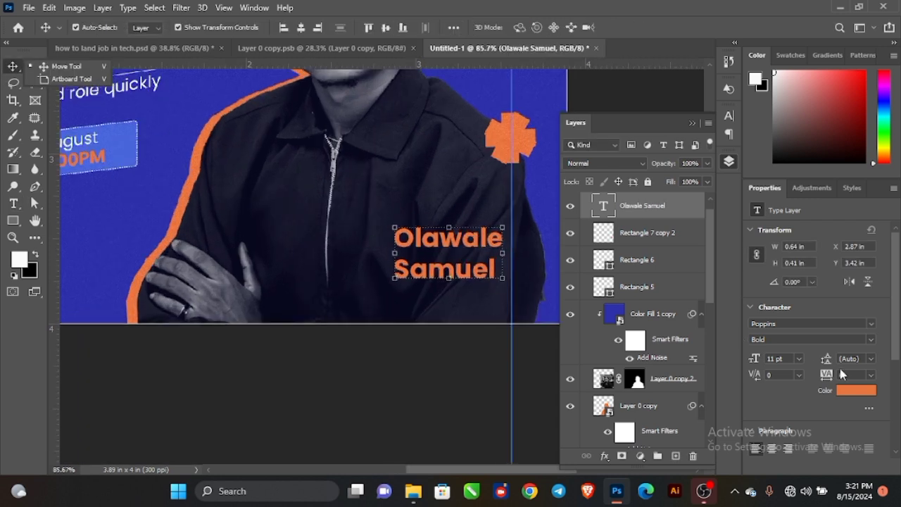
Set the name text to 11 pt leading, white colour and Medium weight.
drag(828, 359, 824, 357)
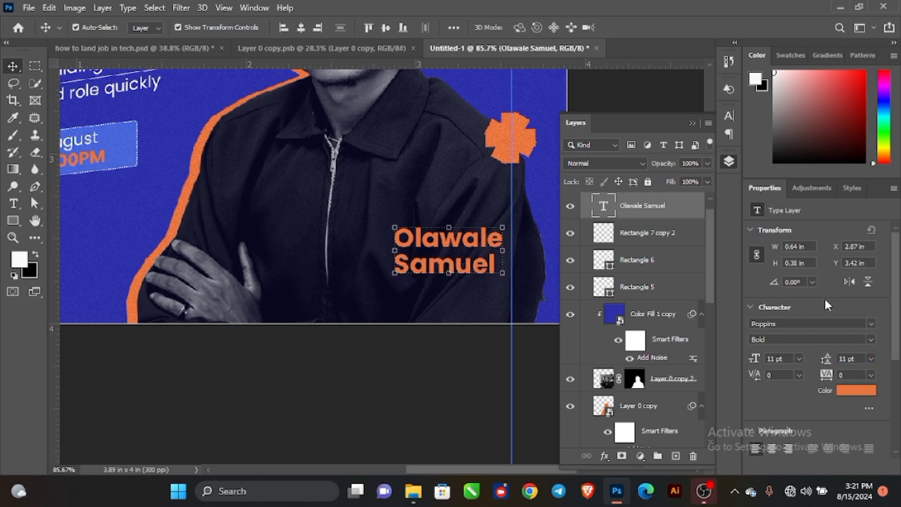
click(852, 391)
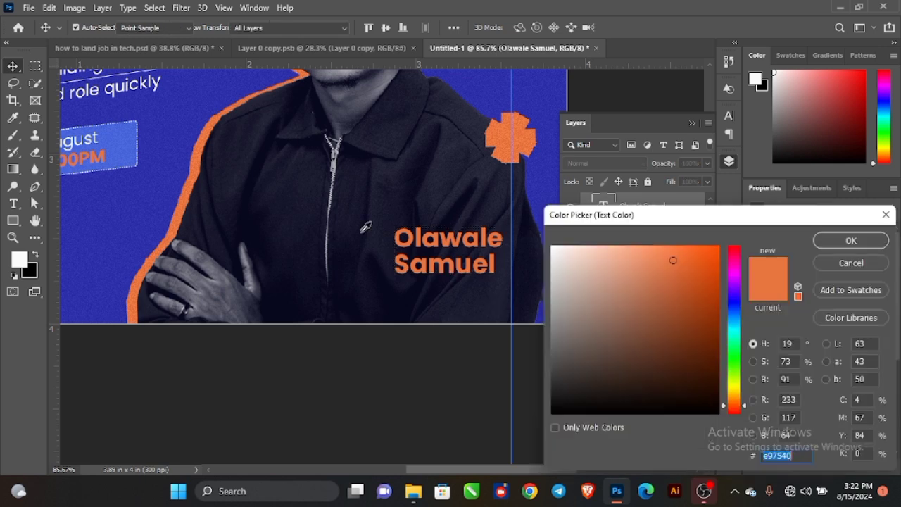
click(552, 252)
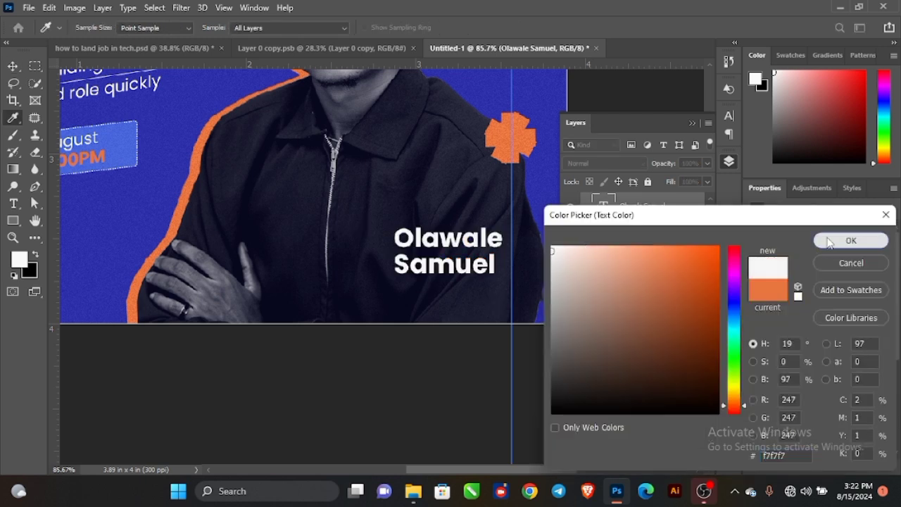
click(850, 241)
click(872, 339)
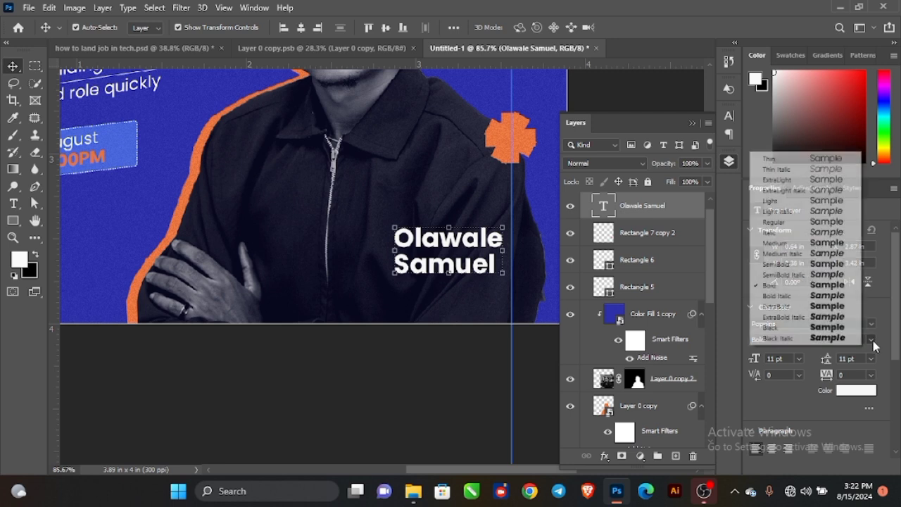
click(785, 246)
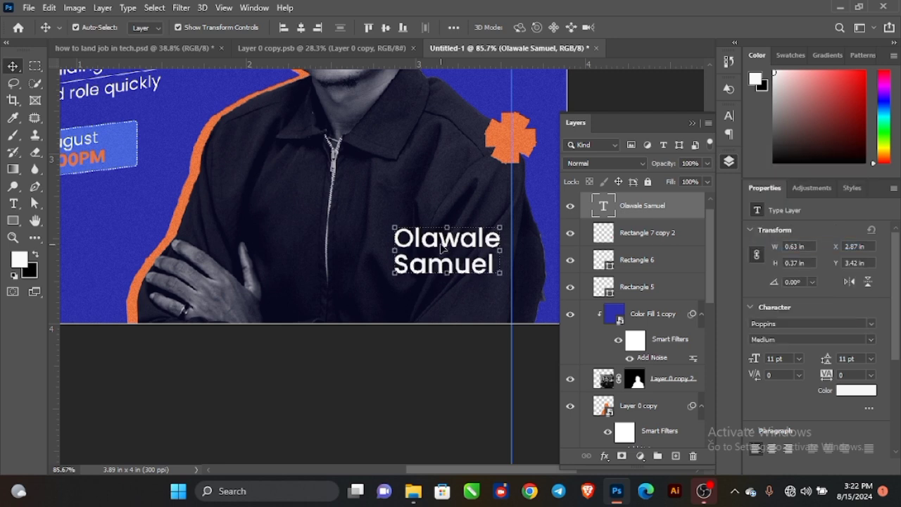
Nudge the speaker's name slightly right and down.
drag(443, 248, 454, 257)
scroll(454, 257, down, 5)
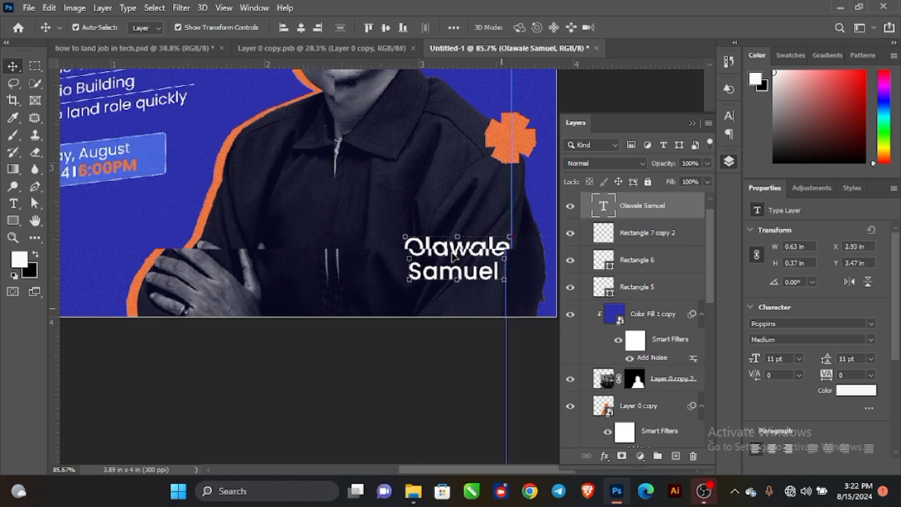
drag(455, 128, 449, 214)
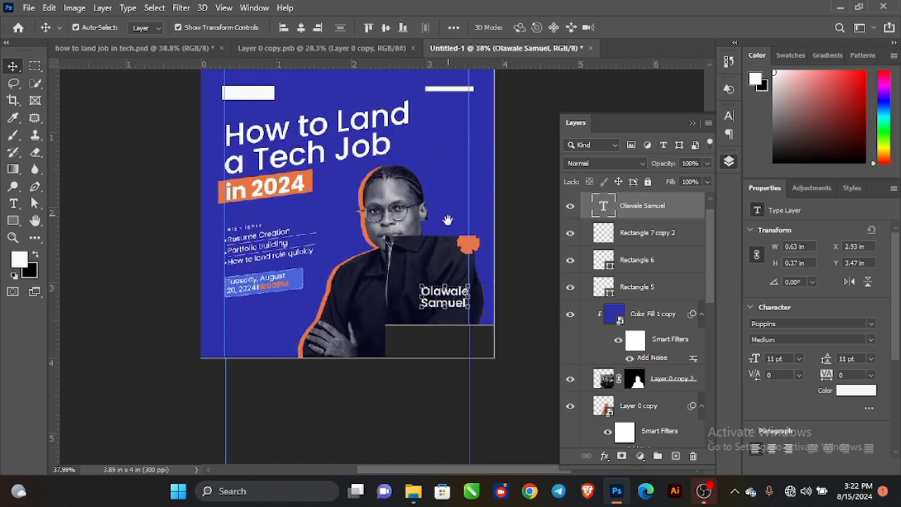
scroll(470, 93, up, 1)
scroll(471, 93, up, 4)
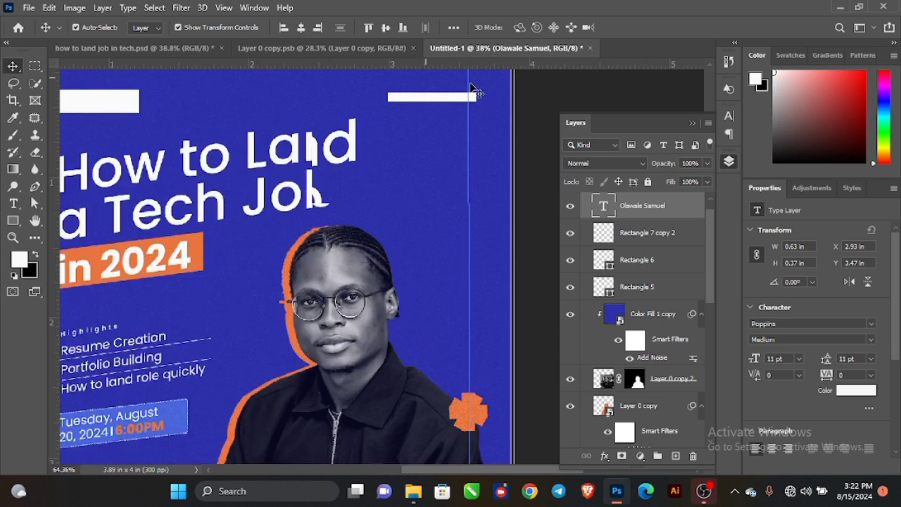
Shorten the top-right white bar.
click(475, 99)
drag(477, 100, 461, 101)
scroll(478, 99, up, 3)
key(ctrl+t)
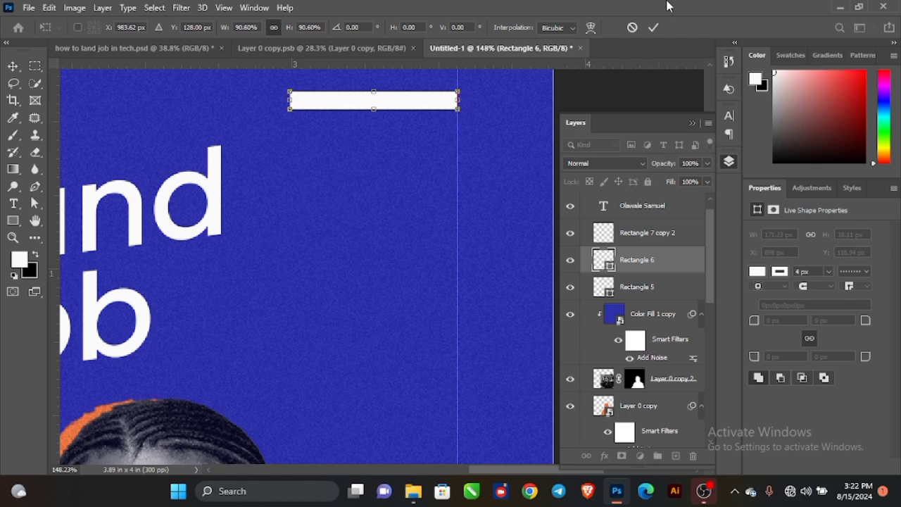
click(653, 28)
scroll(412, 173, down, 5)
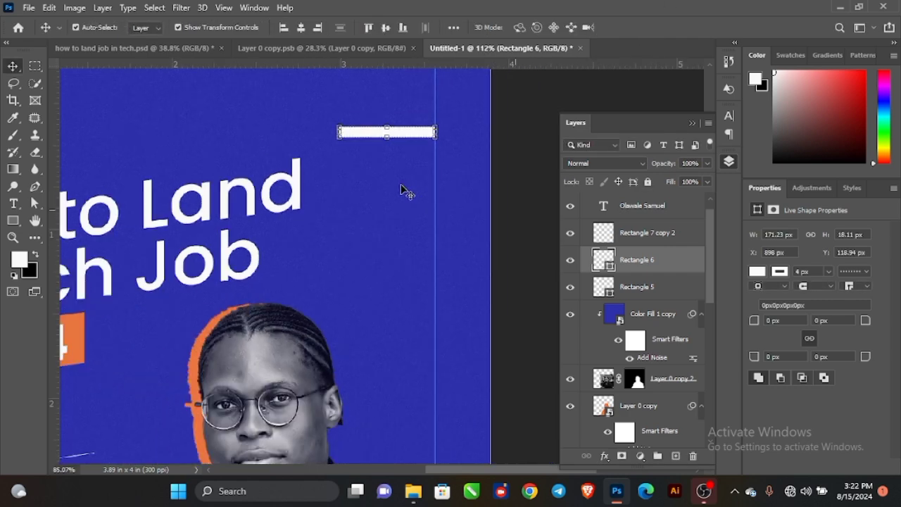
Type 'Speaker' on a new text line above the speaker's name.
key(space)
drag(390, 279, 376, 182)
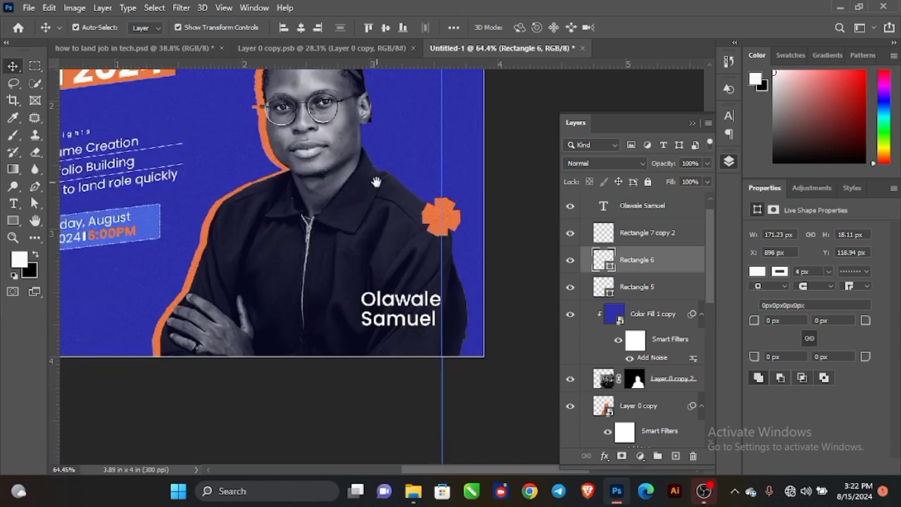
scroll(355, 292, up, 2)
key(t)
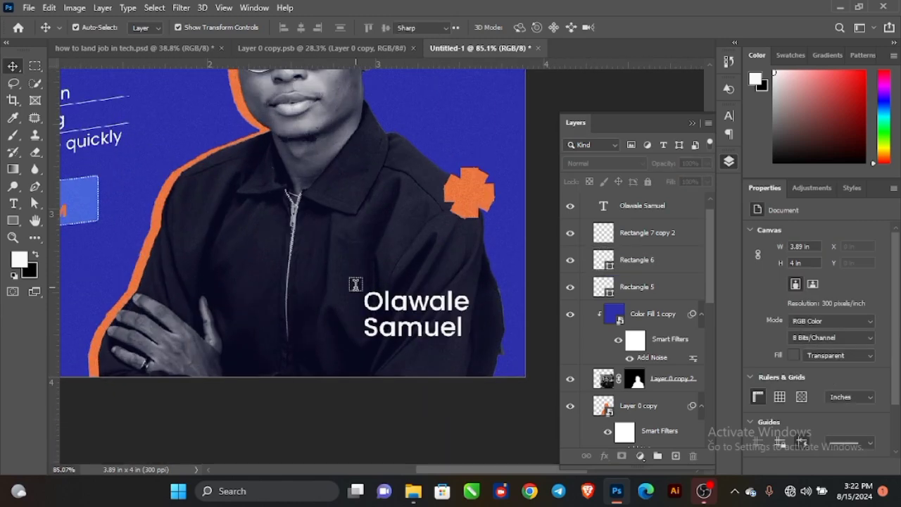
click(369, 285)
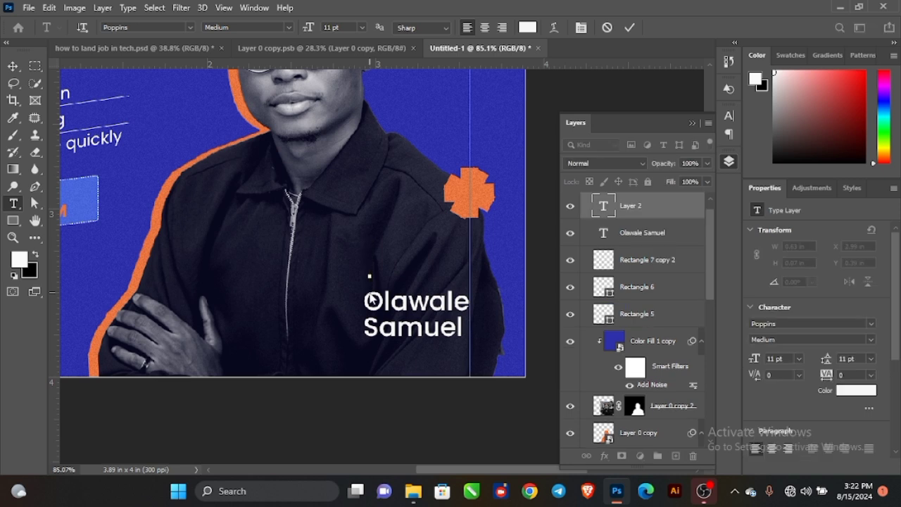
text(Speaker)
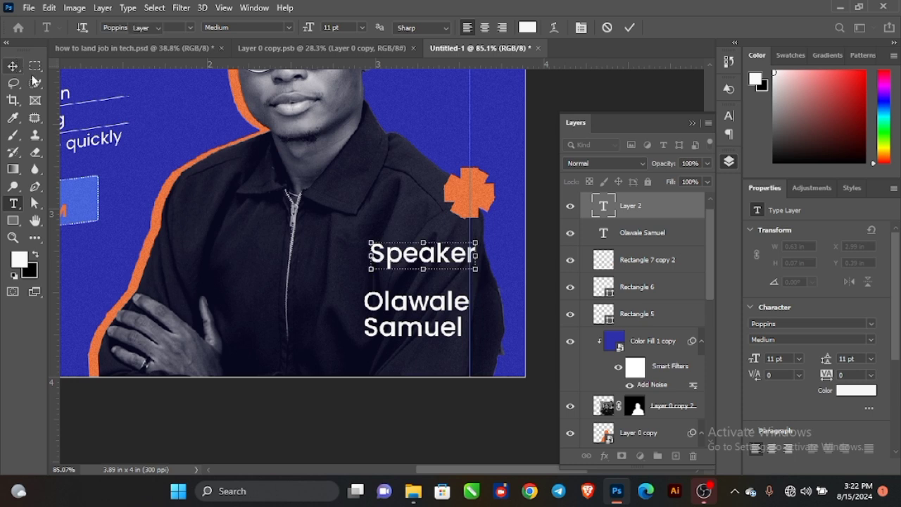
click(13, 65)
Shrink 'Speaker' to 4.86 pt, colour it orange #eb7742, and set tracking to 300.
scroll(435, 223, up, 2)
drag(491, 268, 392, 311)
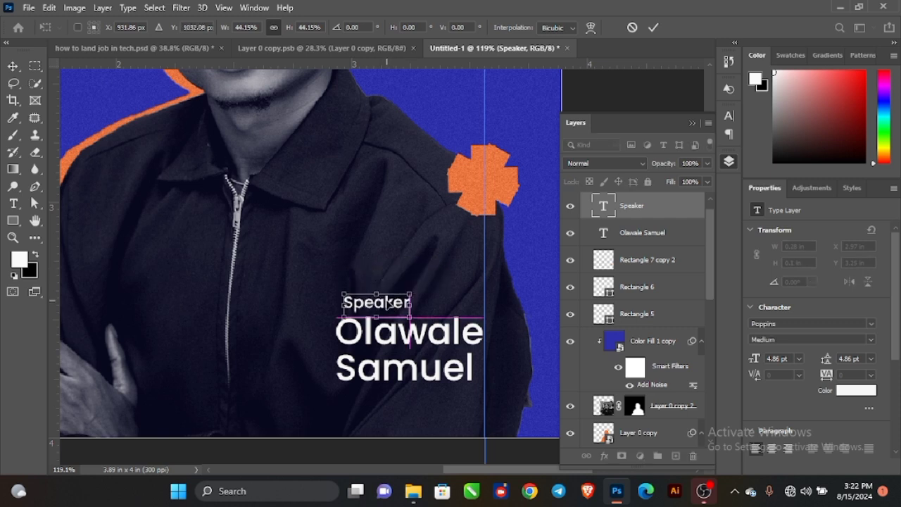
click(653, 28)
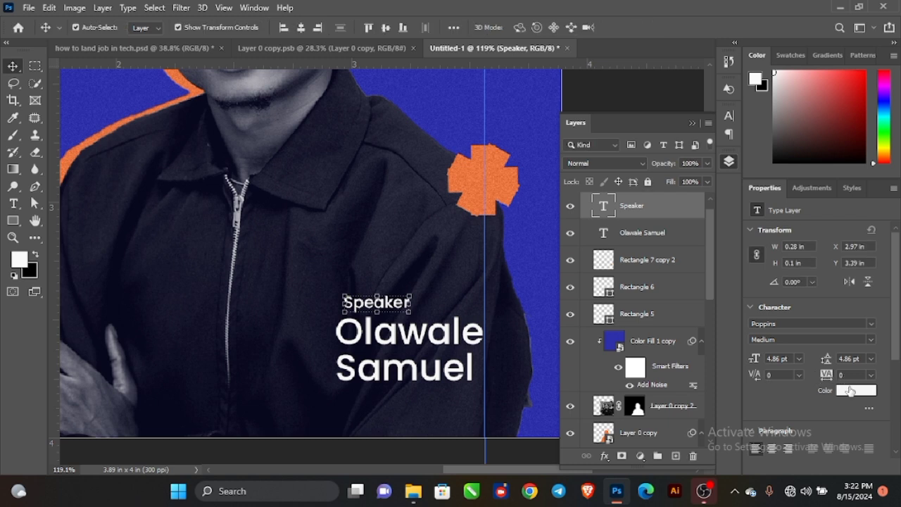
click(854, 390)
click(501, 194)
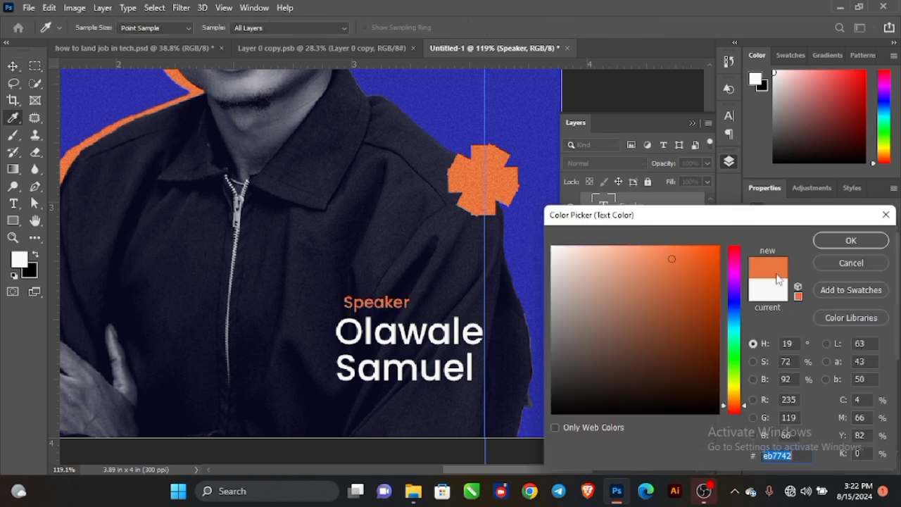
click(848, 240)
drag(826, 377, 837, 379)
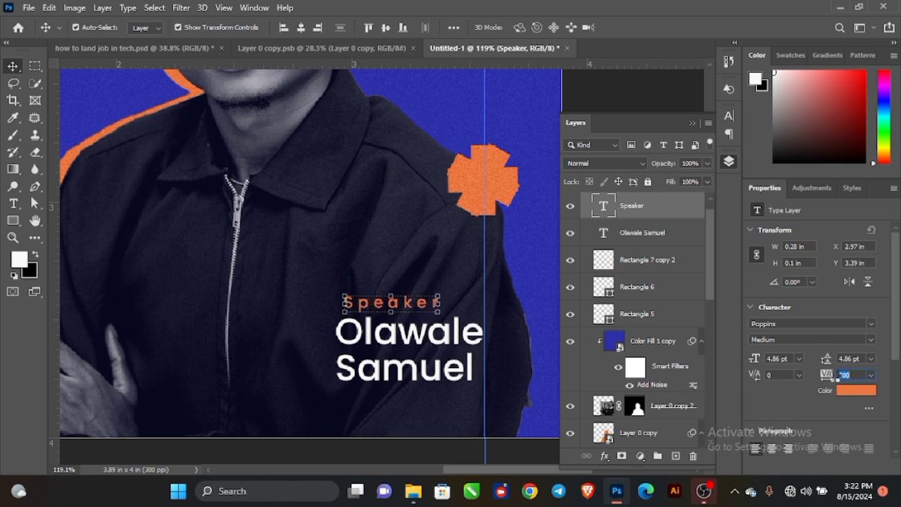
scroll(393, 268, down, 8)
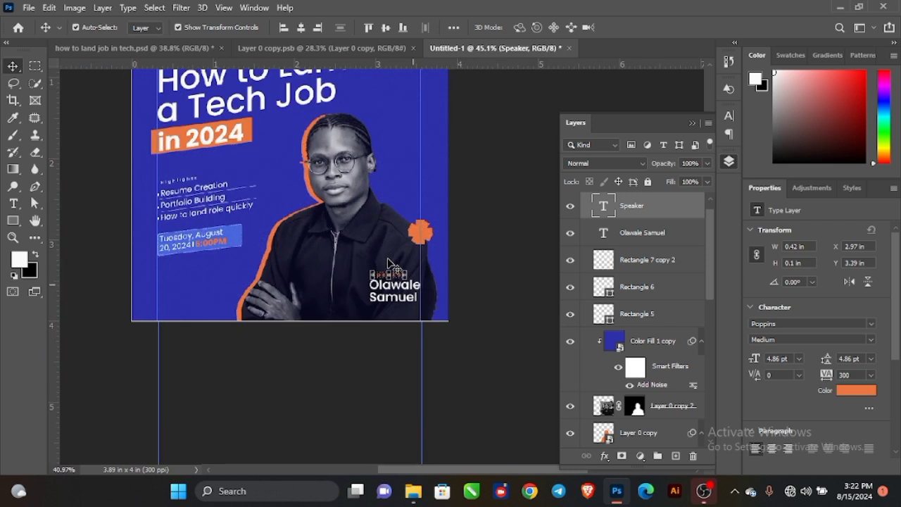
scroll(648, 317, down, 3)
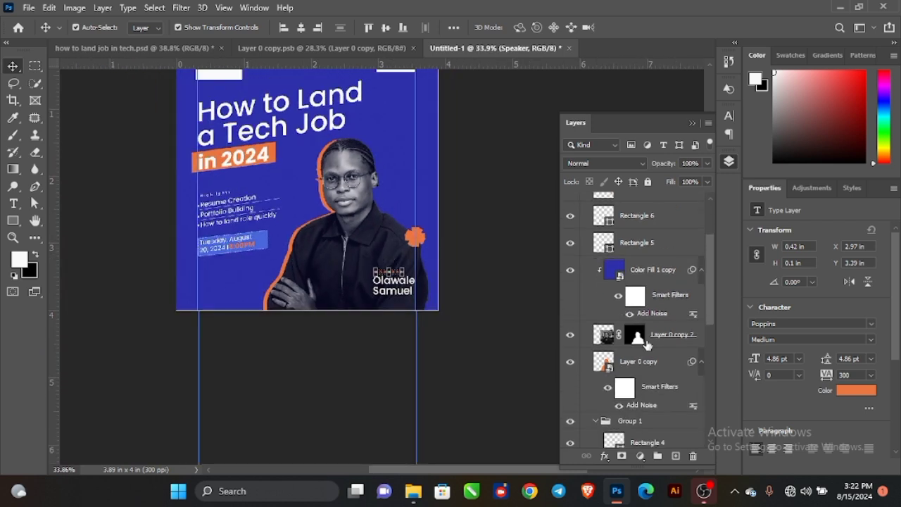
Nudge Layer 0 copy 2, Color Fill 1 copy and Layer 0 copy up one step.
click(655, 336)
ctrl+click(649, 275)
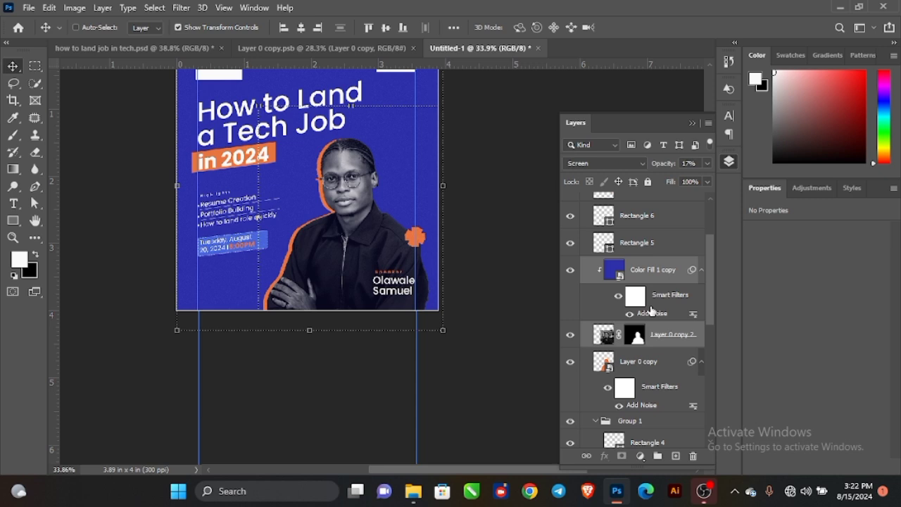
shift+click(646, 364)
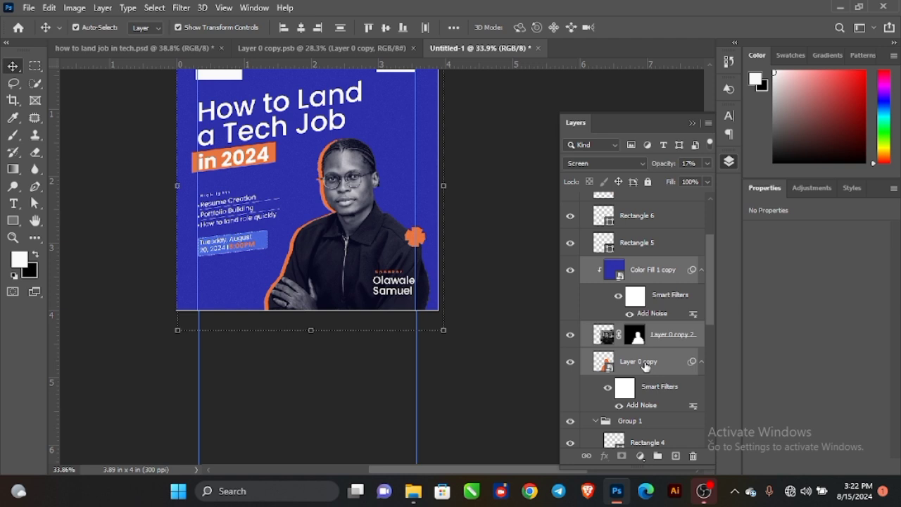
key(Up)
key(Up)
key(Up)
key(Up)
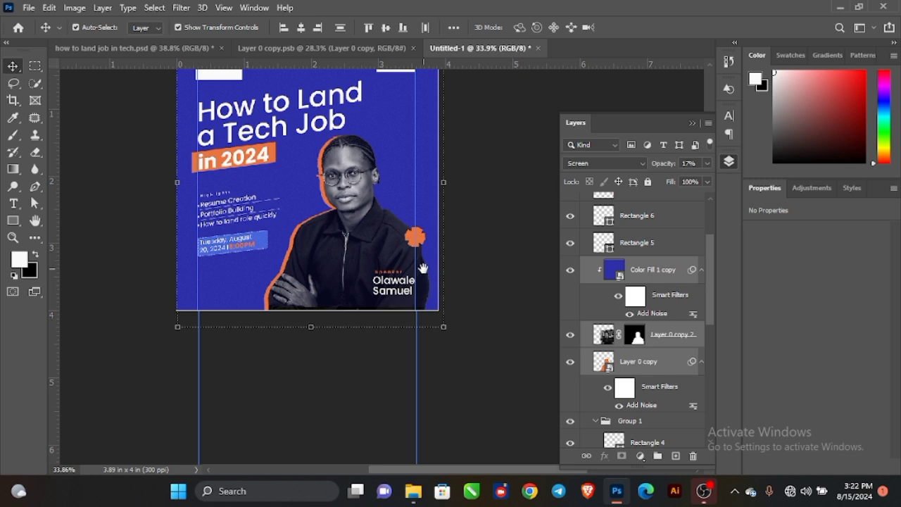
drag(431, 258, 441, 328)
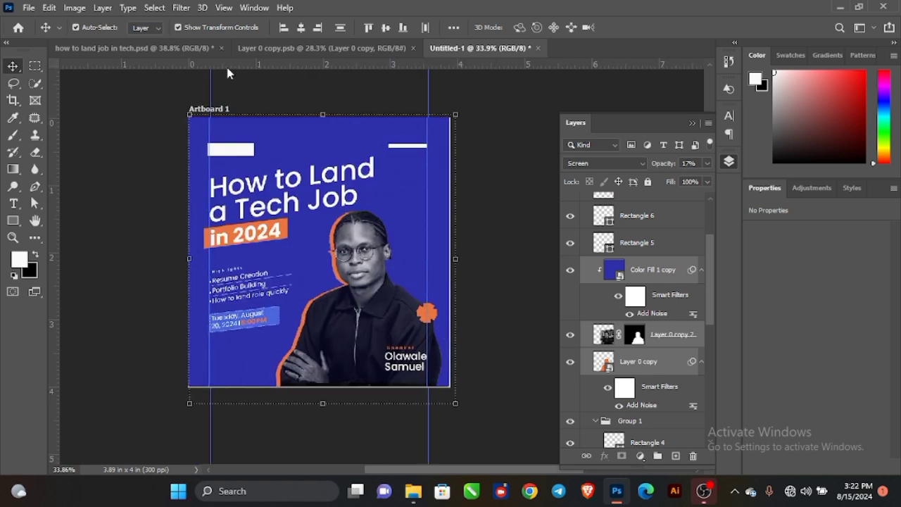
click(138, 145)
scroll(654, 240, up, 3)
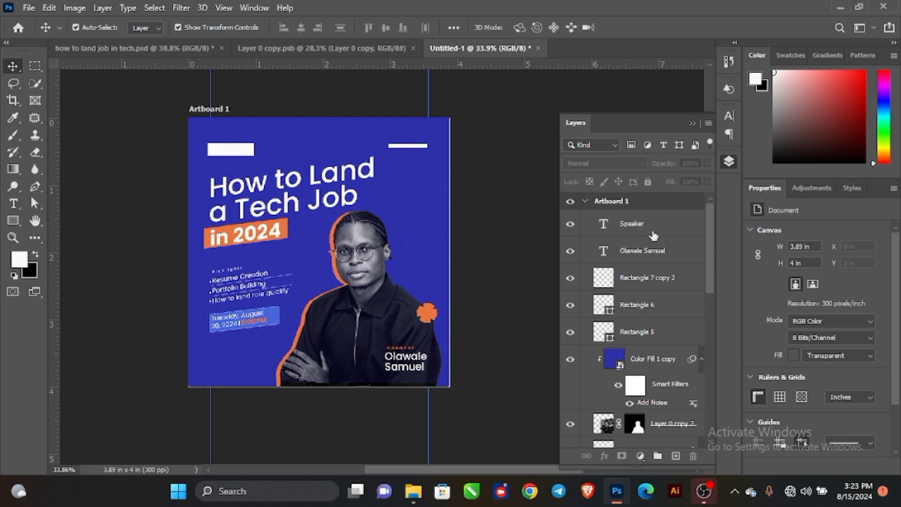
Add a Moonlight.3DL Color Lookup layer in Screen mode at 26% opacity, then select Artboard 1.
click(641, 456)
click(687, 381)
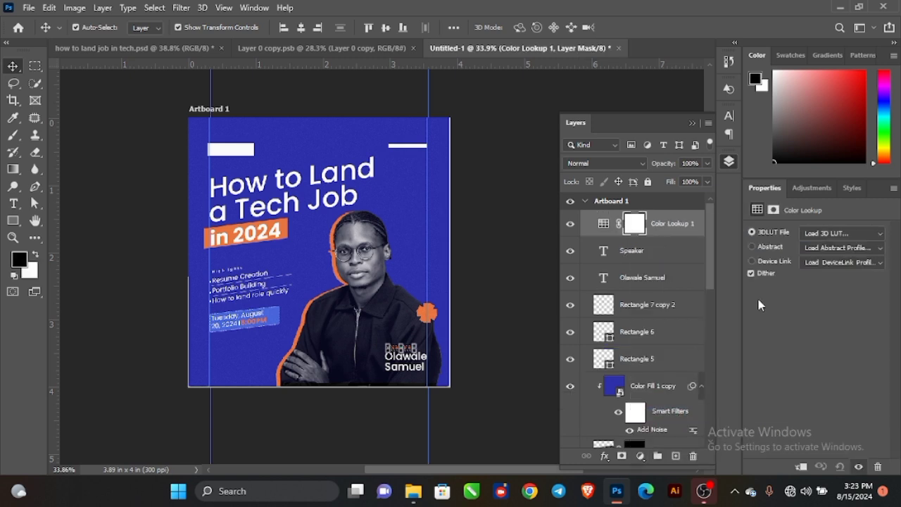
click(845, 234)
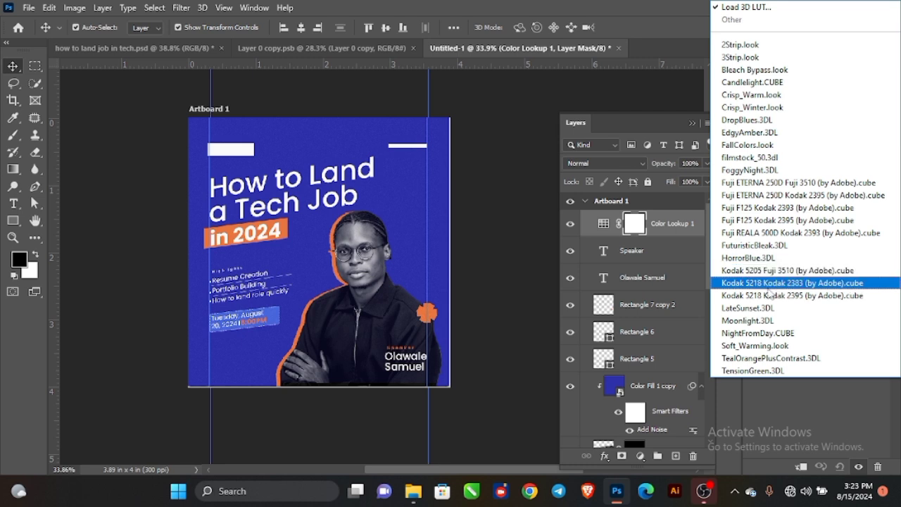
click(748, 321)
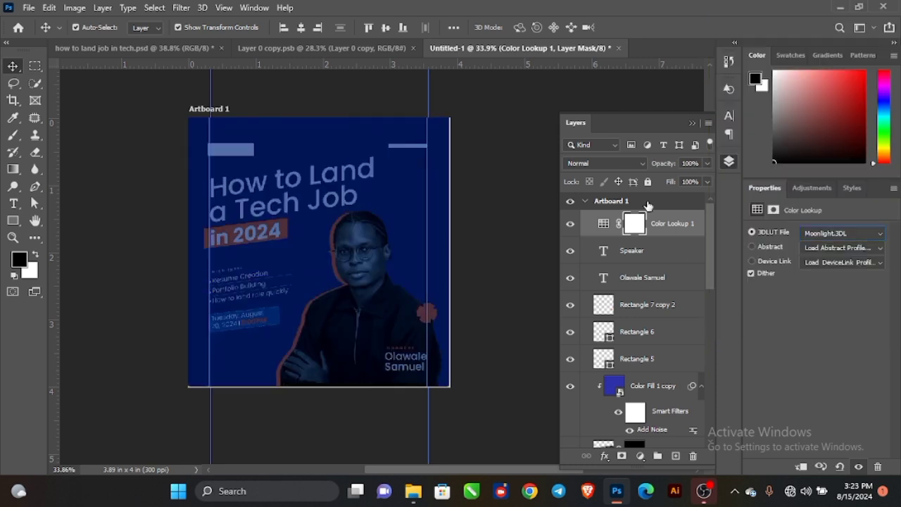
click(607, 162)
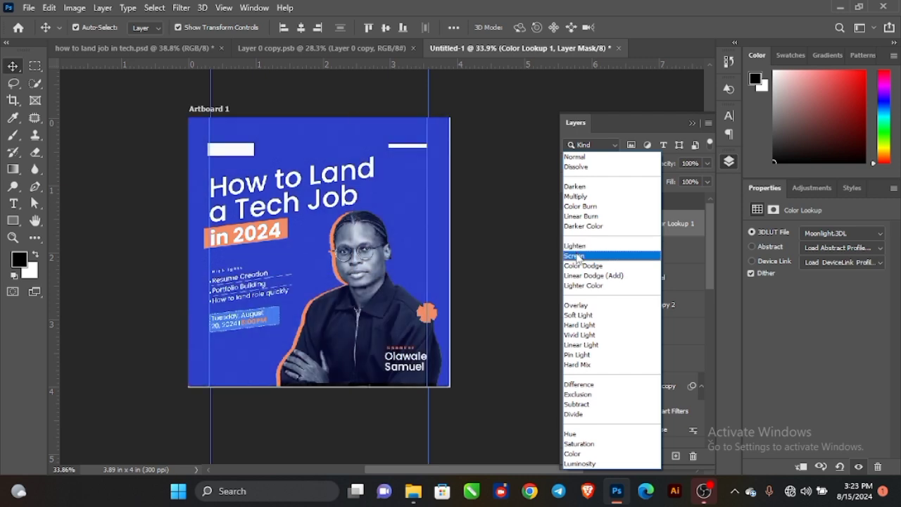
click(576, 255)
drag(669, 165, 646, 176)
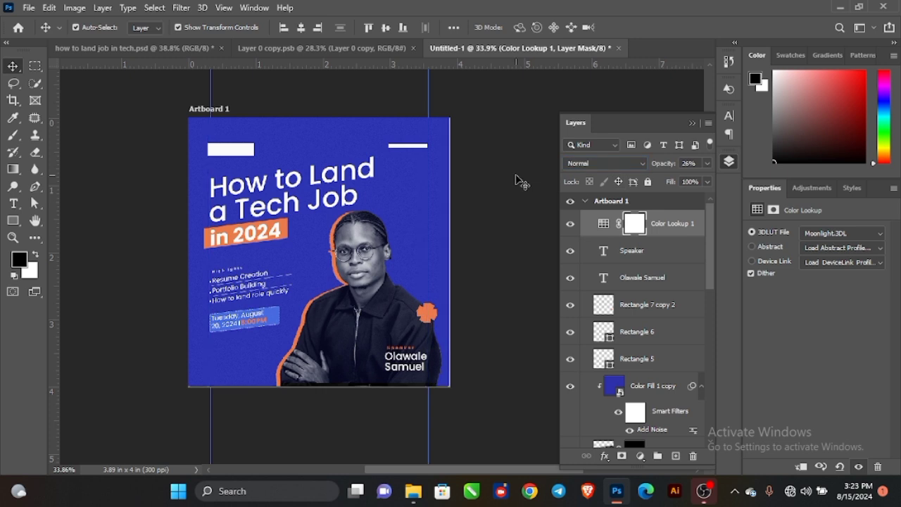
click(519, 181)
click(653, 204)
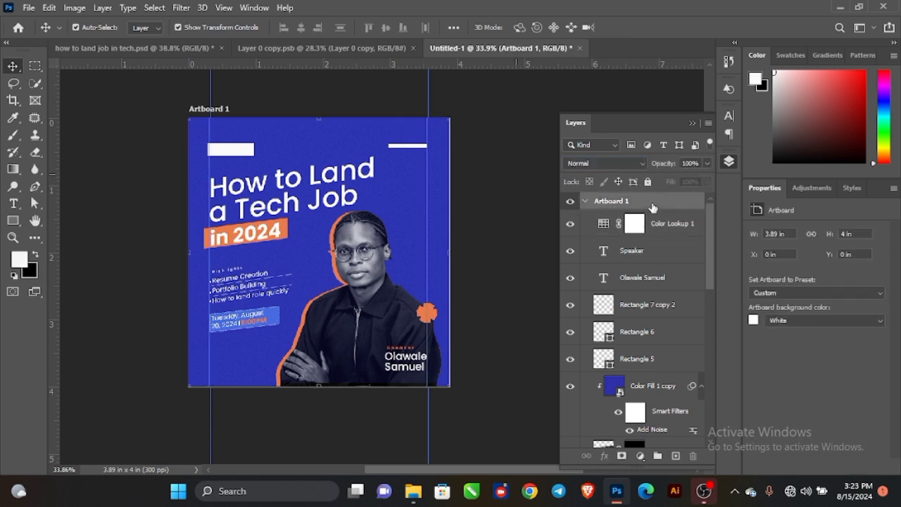
Stamp all visible layers into a merged layer and convert it to a smart object.
key(ctrl+alt+shift+e)
right_click(650, 229)
click(710, 182)
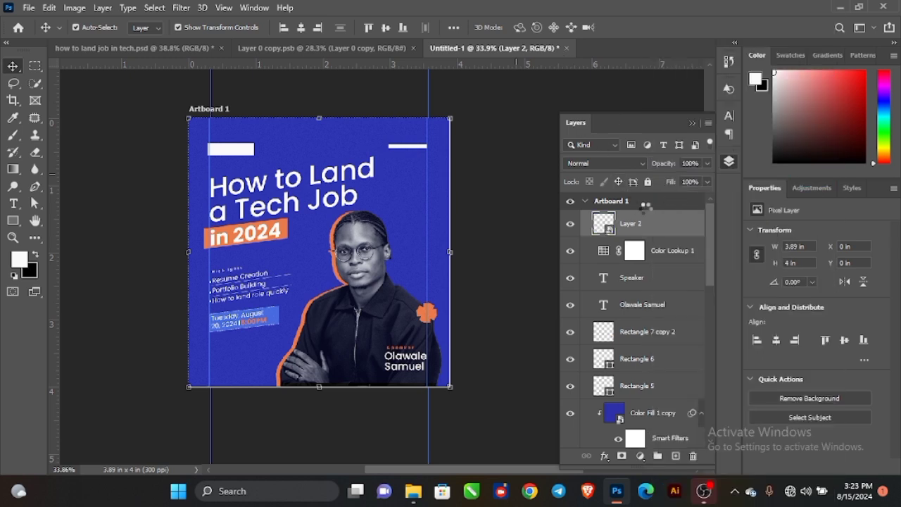
drag(380, 280, 315, 240)
key(ctrl+z)
scroll(315, 239, down, 1)
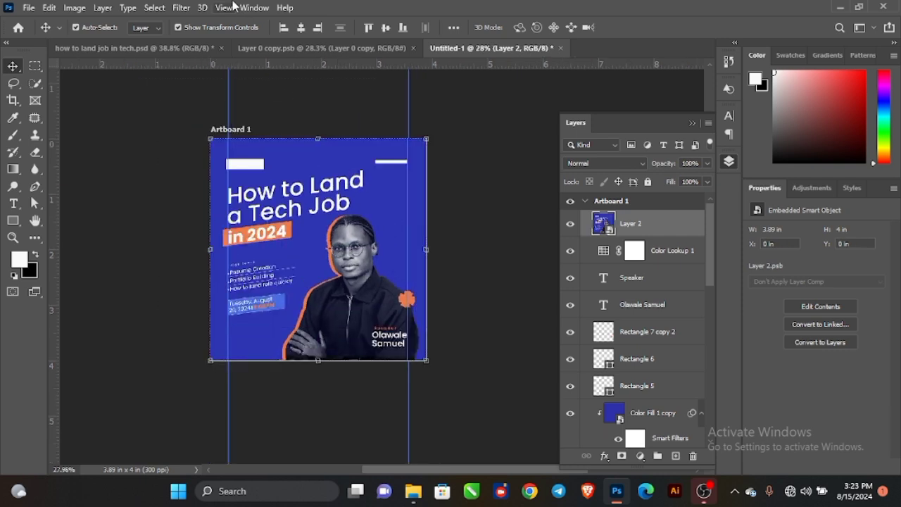
Apply the Camera Raw Filter with the previous settings: Grain 7, Texture +8, Clarity +16.
click(180, 7)
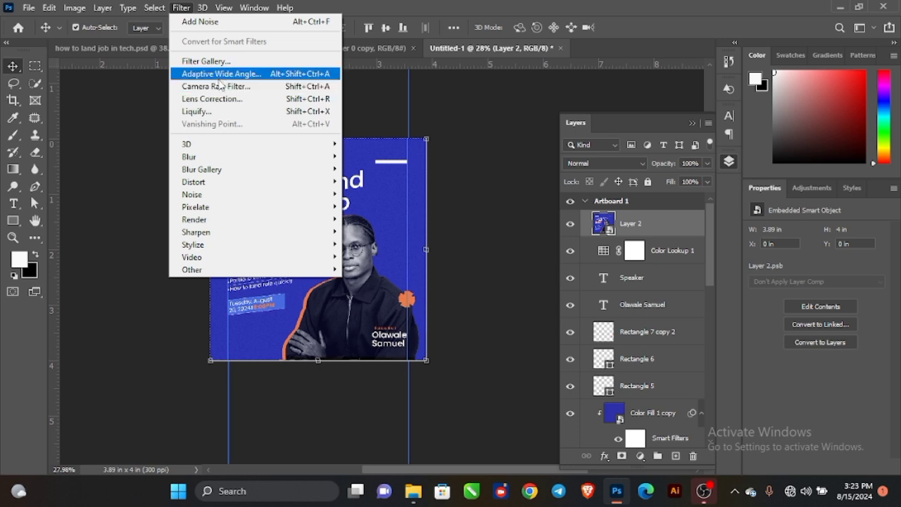
click(218, 86)
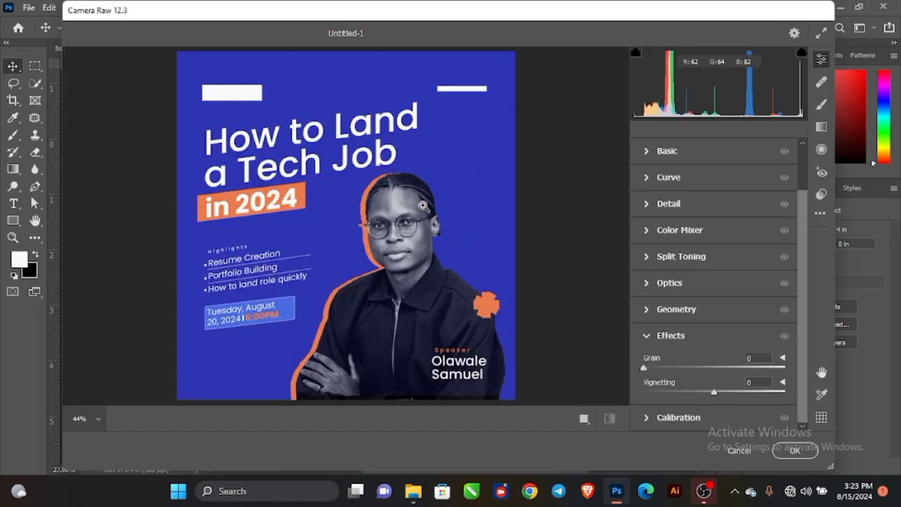
click(820, 213)
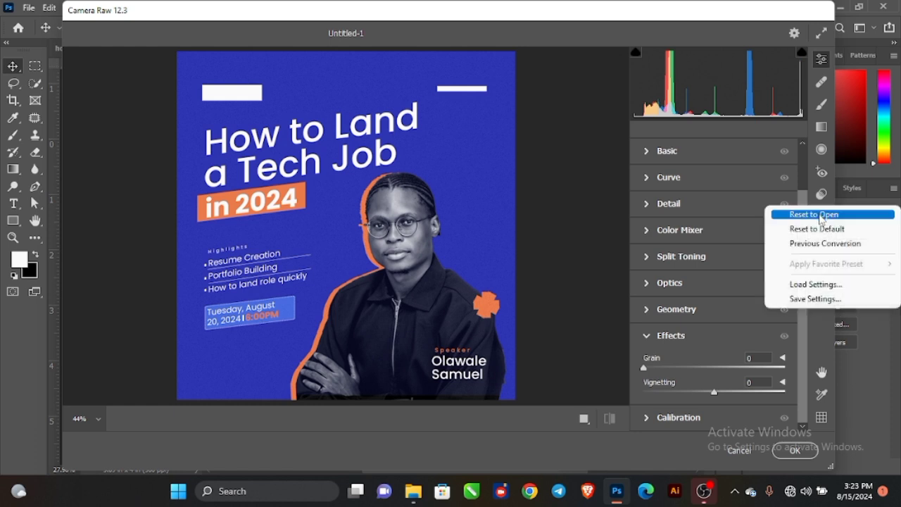
click(806, 245)
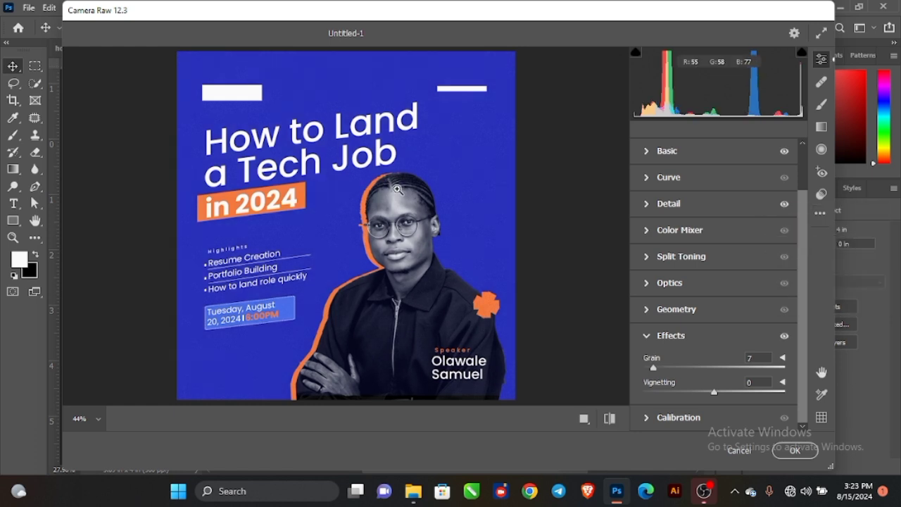
scroll(658, 191, up, 2)
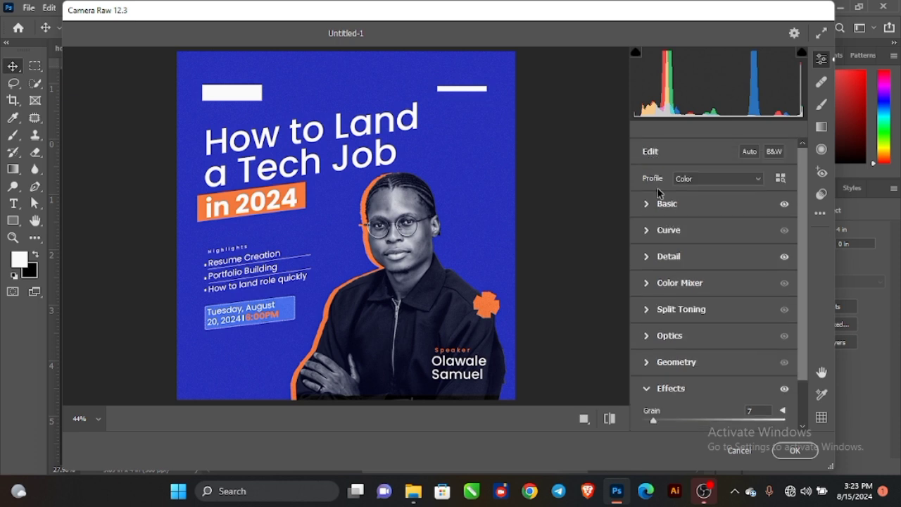
click(647, 203)
scroll(697, 239, down, 4)
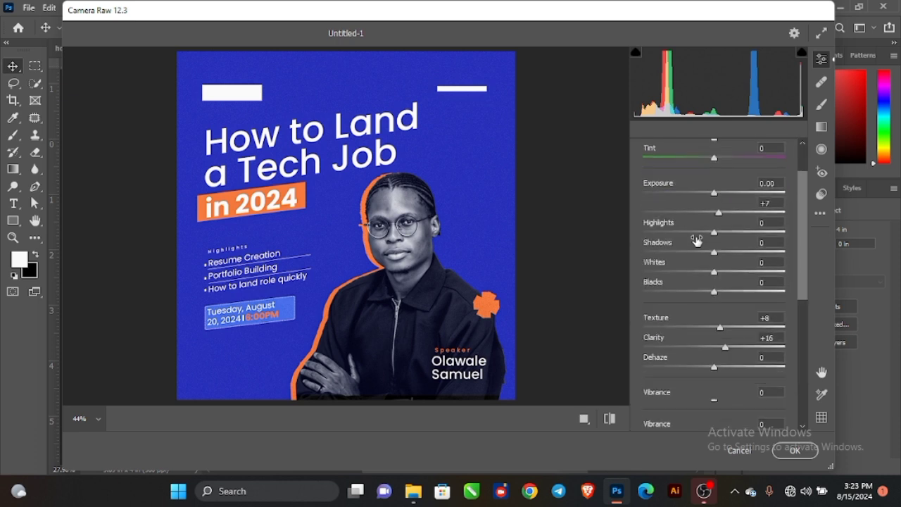
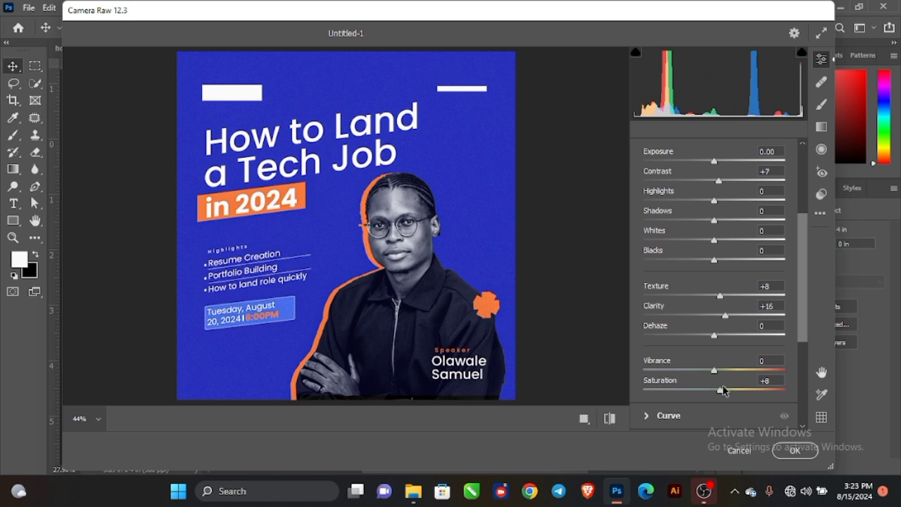
Set Camera Raw Sharpening to 29 and Grain to 7, then apply the filter to Layer 2.
scroll(745, 363, down, 4)
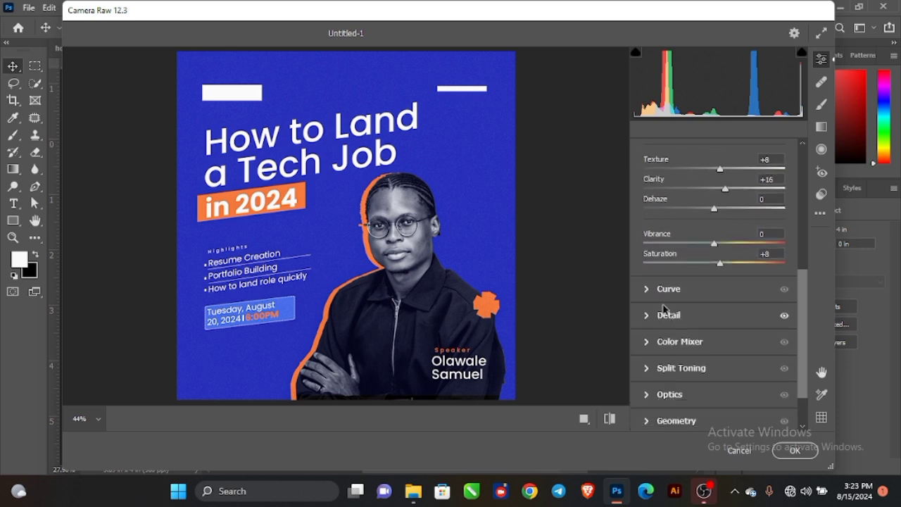
click(649, 316)
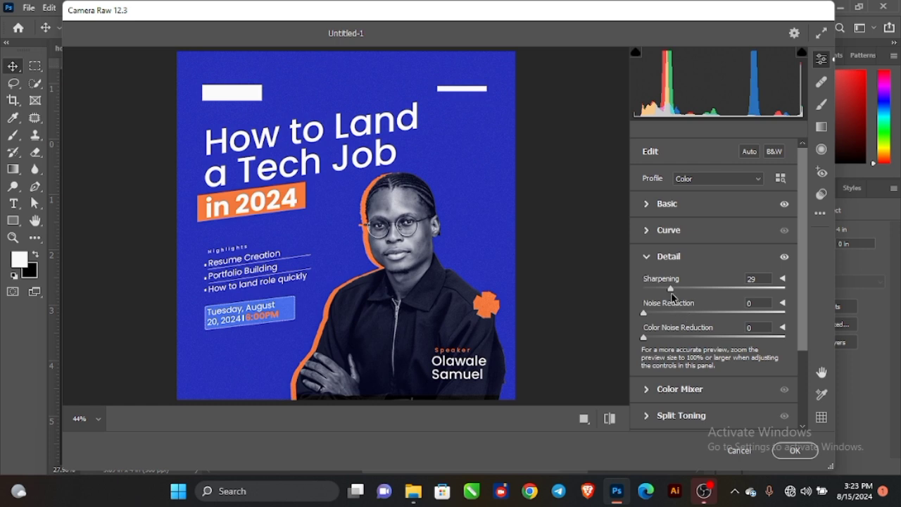
scroll(693, 308, down, 3)
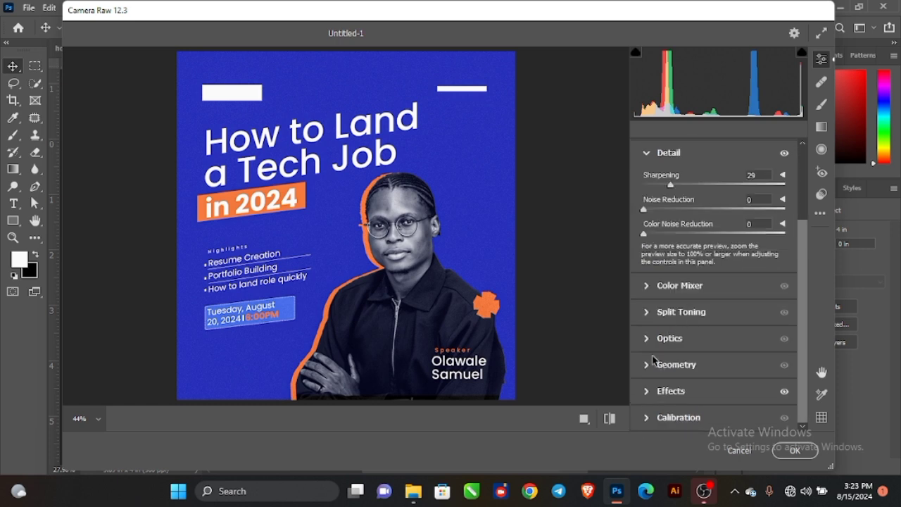
click(645, 393)
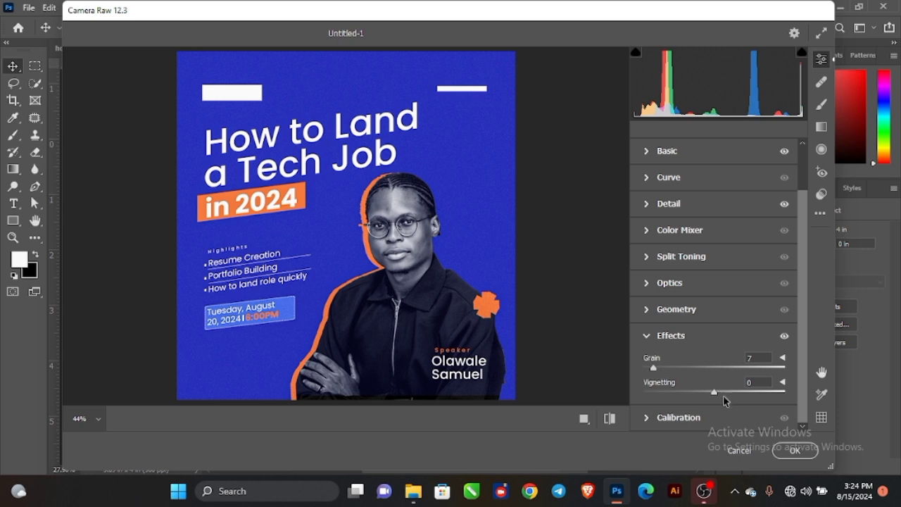
click(787, 457)
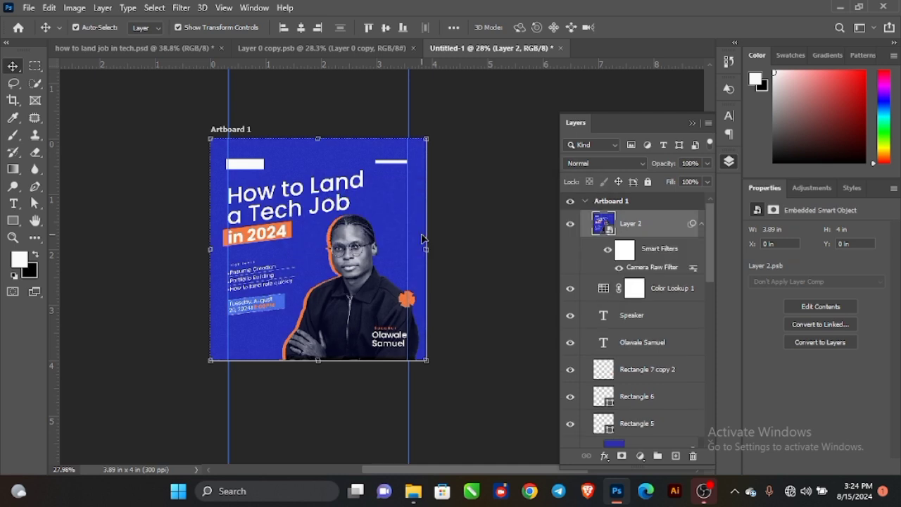
Hide the Camera Raw Layer 2 and add a new empty layer above Color Fill 1.
scroll(420, 241, down, 1)
drag(397, 258, 430, 270)
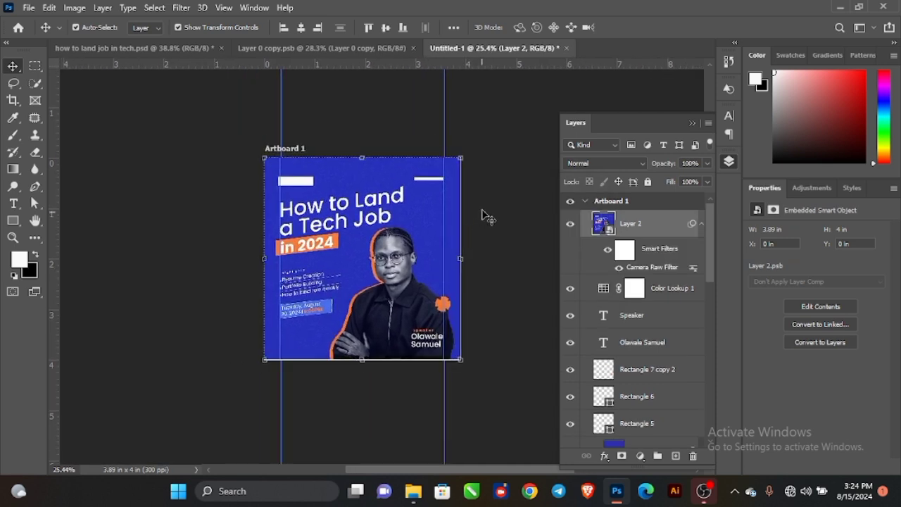
click(493, 197)
scroll(396, 244, up, 2)
scroll(408, 247, up, 2)
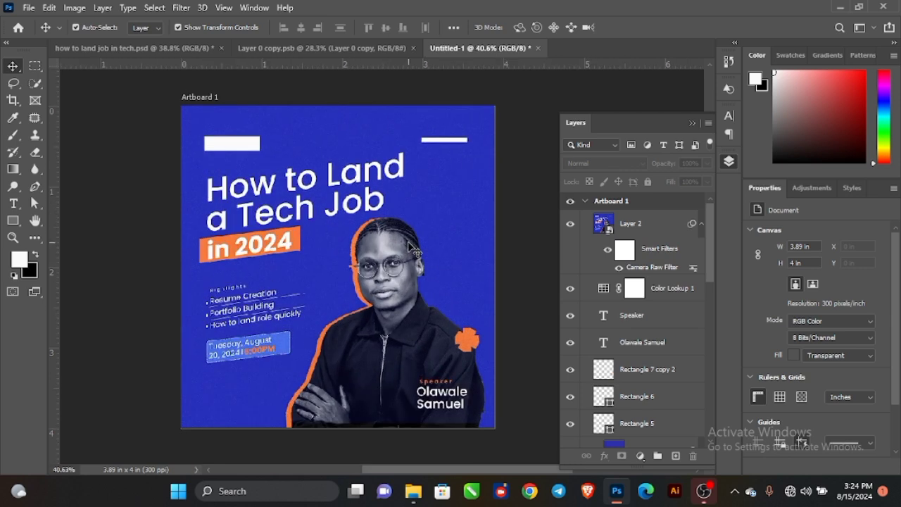
click(571, 225)
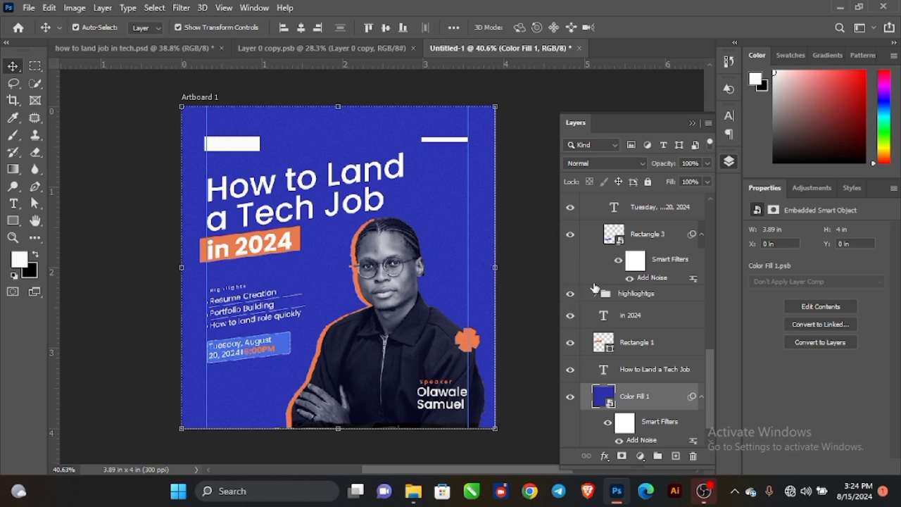
scroll(594, 289, up, 5)
scroll(591, 289, up, 3)
scroll(593, 296, down, 8)
scroll(593, 299, down, 1)
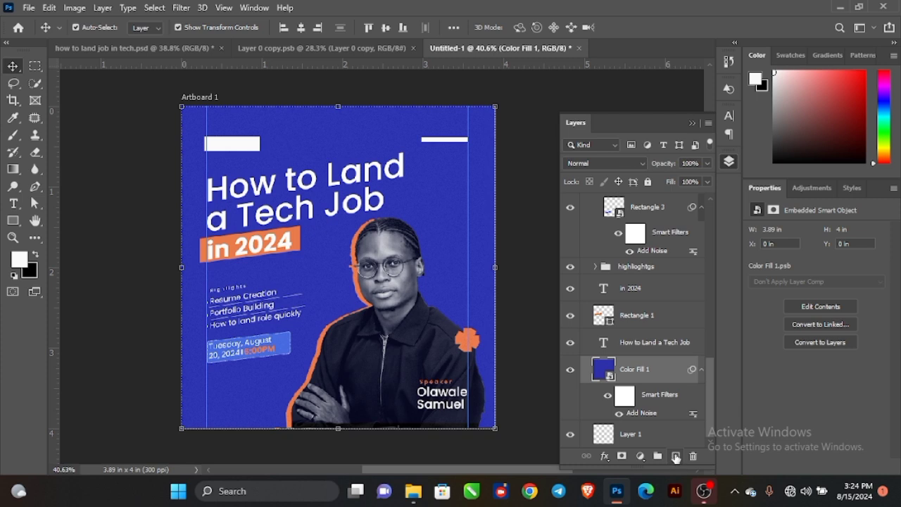
click(676, 456)
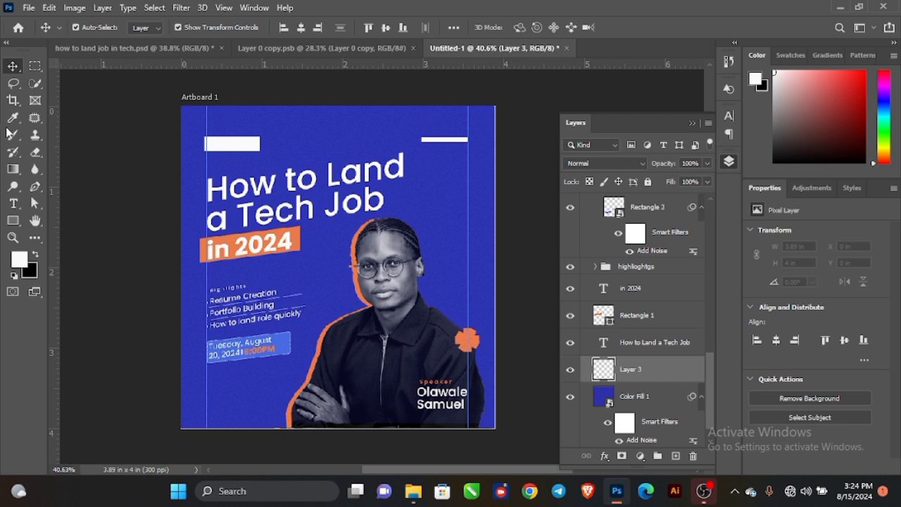
Pick a lighter shade of the flyer's blue and brush a soft glow behind the portrait.
click(19, 260)
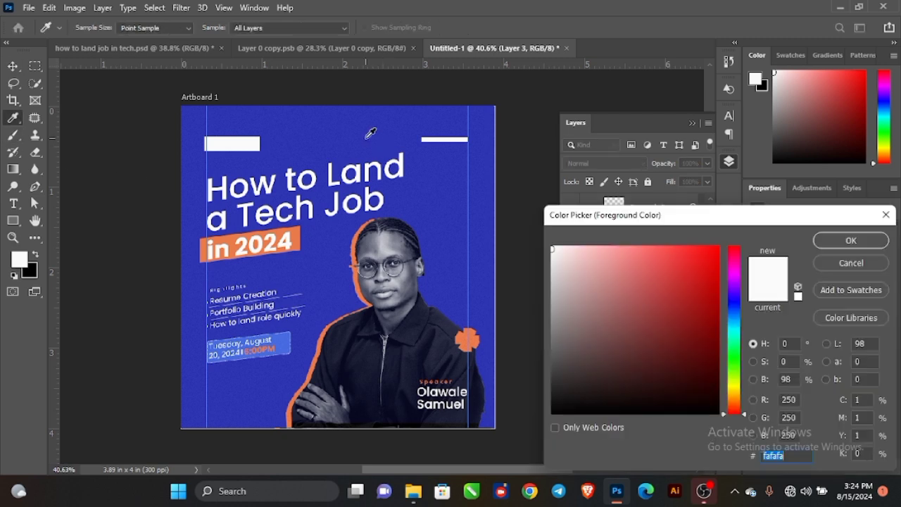
click(370, 133)
drag(677, 299, 673, 267)
click(851, 240)
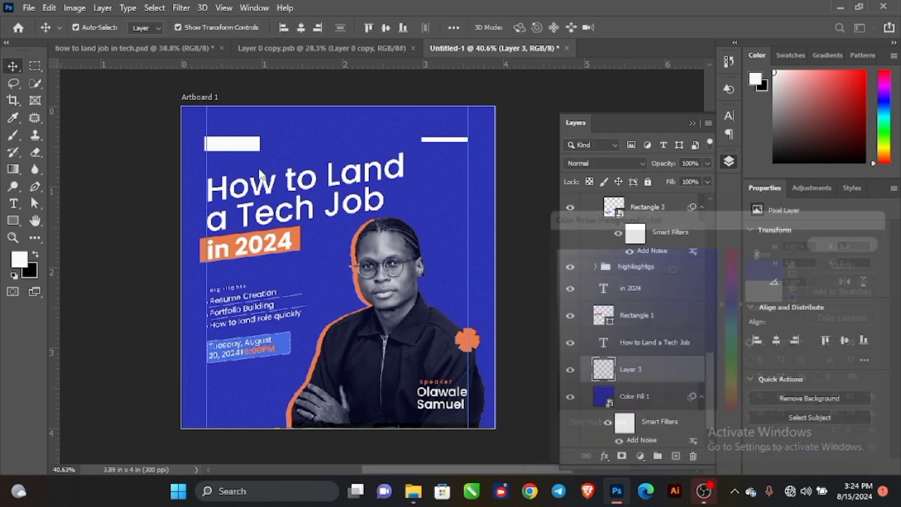
click(12, 135)
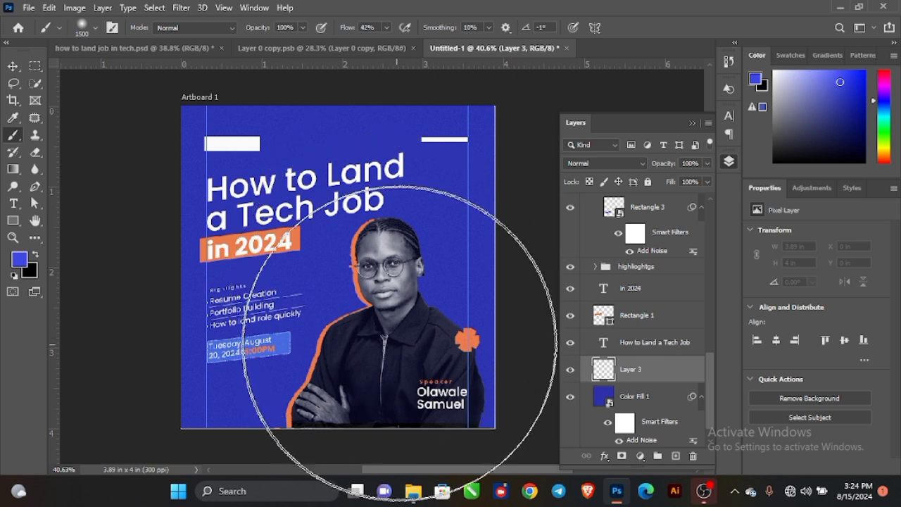
click(413, 326)
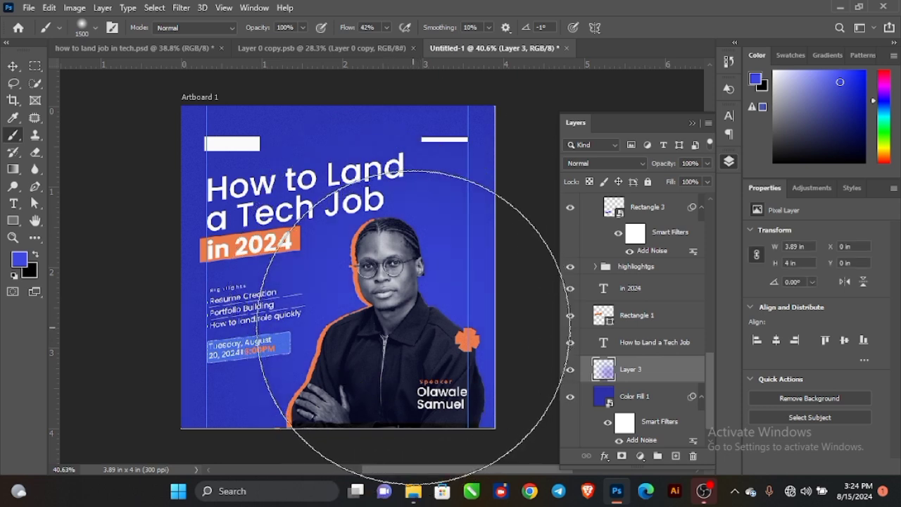
Make Layer 3 a smart object with 5.35% monochromatic Add Noise, then start Place Embedded.
click(13, 66)
right_click(684, 372)
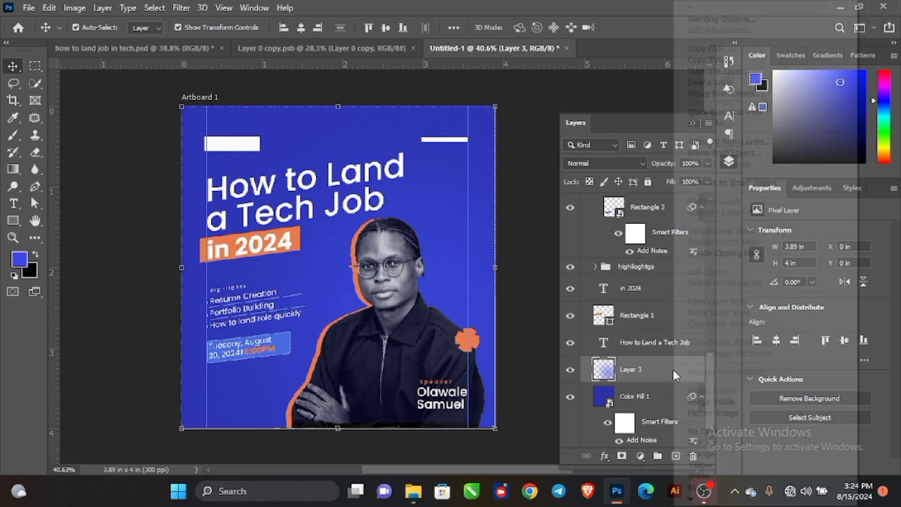
click(704, 184)
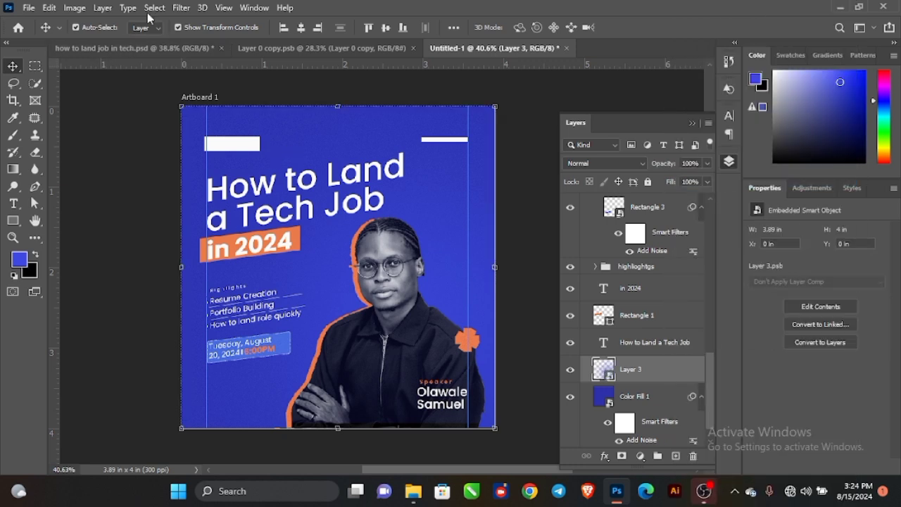
click(178, 8)
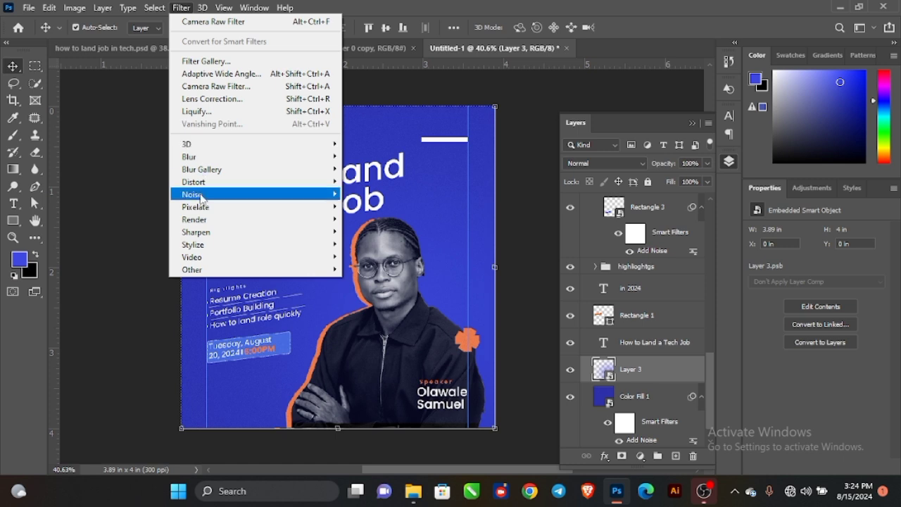
mouse_move(264, 197)
click(372, 194)
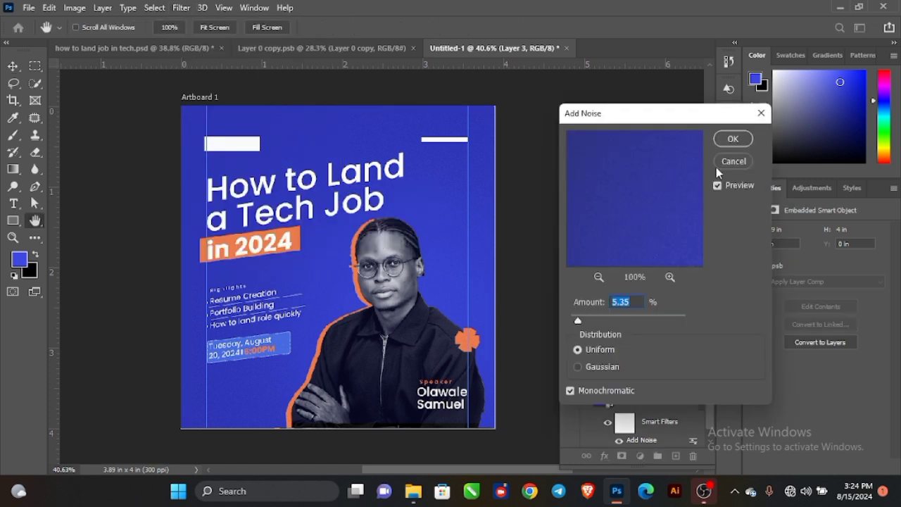
click(733, 138)
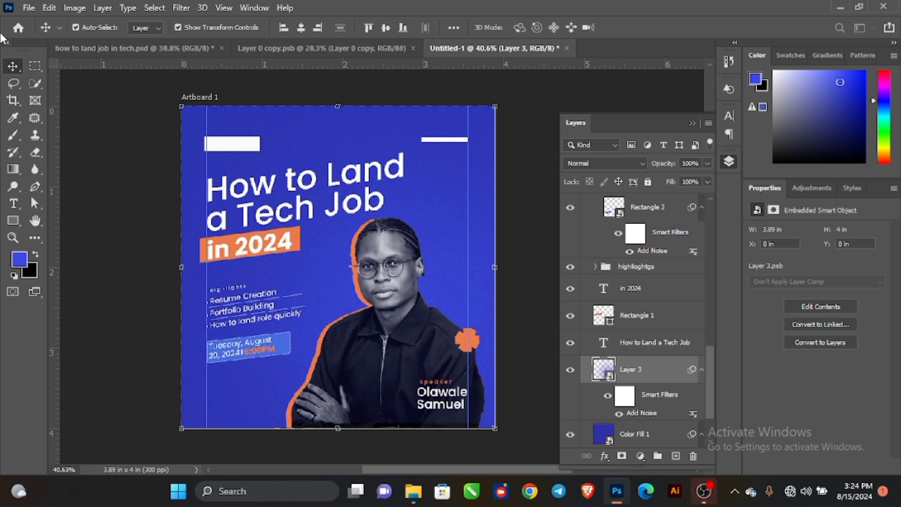
click(29, 8)
click(60, 270)
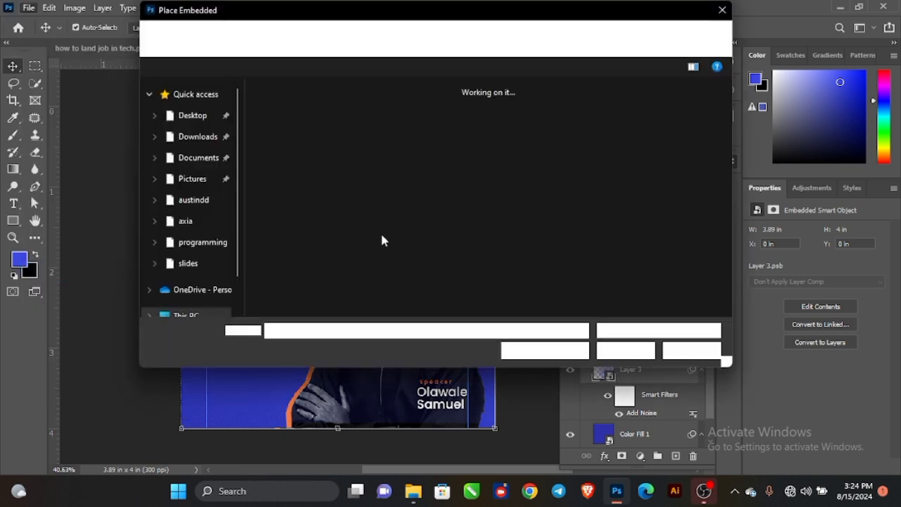
Place the VR-headset collage photo, moving and scaling it into position on the flyer.
click(442, 141)
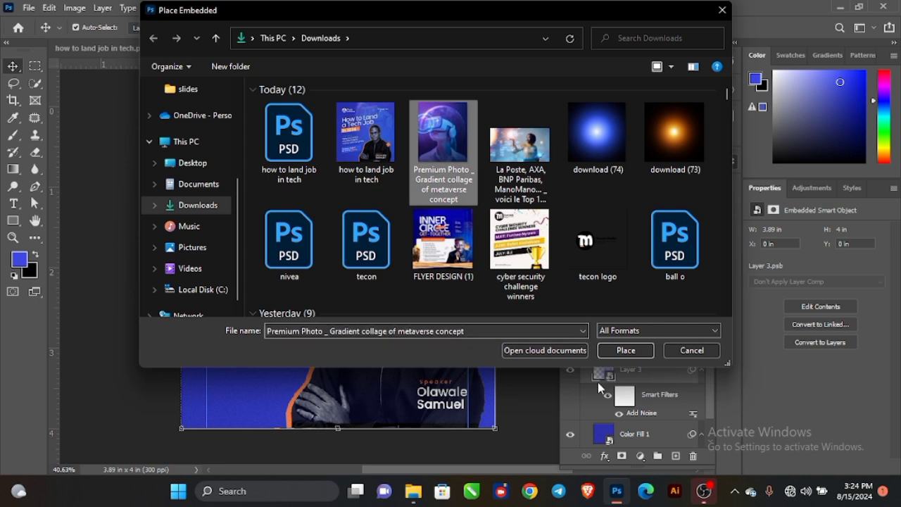
click(625, 351)
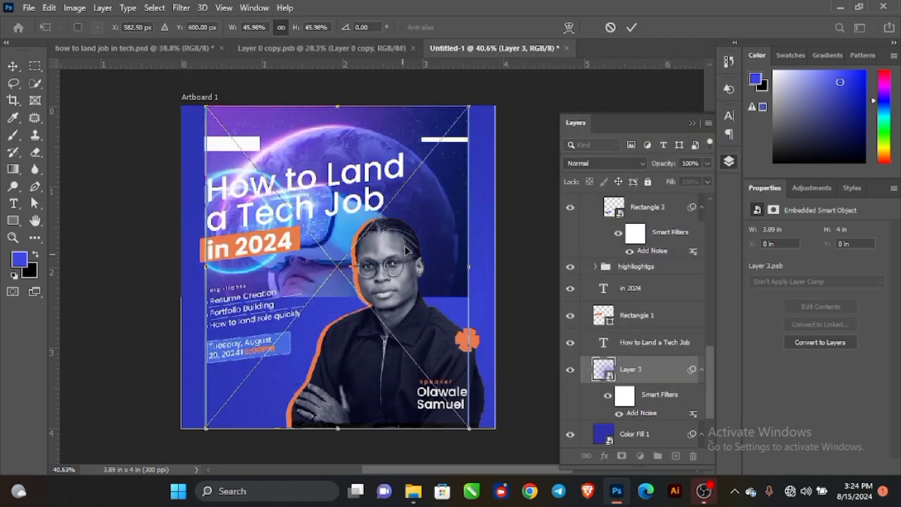
drag(431, 244, 504, 207)
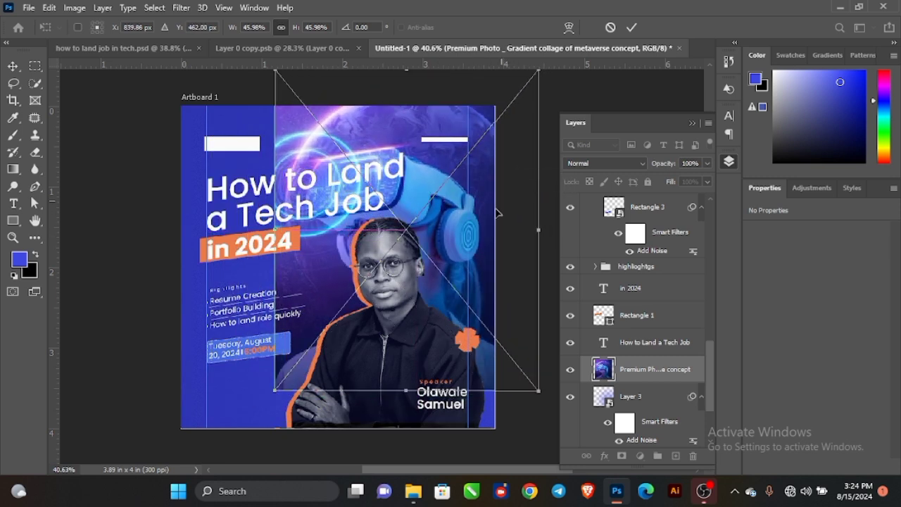
drag(410, 392, 399, 370)
drag(450, 246, 440, 219)
click(632, 29)
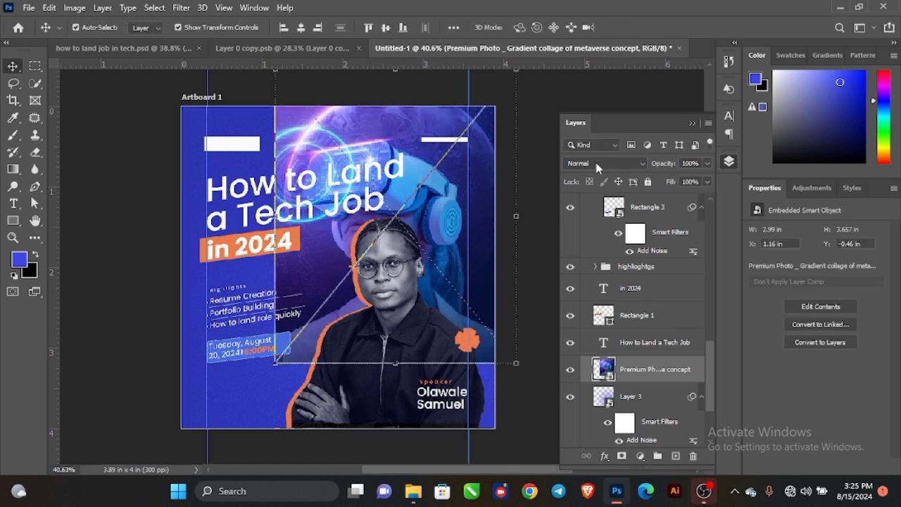
Set the collage to Screen at 43% opacity and mask it off the left edge with a 200 brush.
click(603, 164)
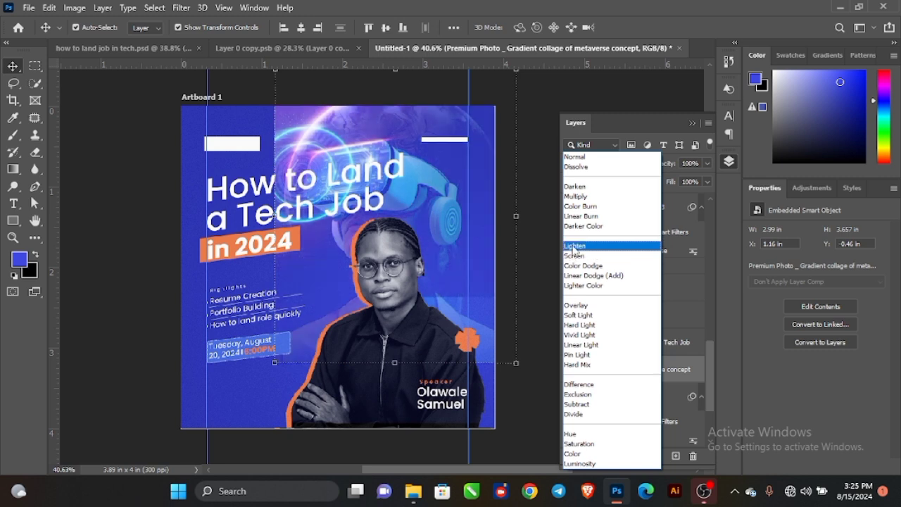
click(574, 256)
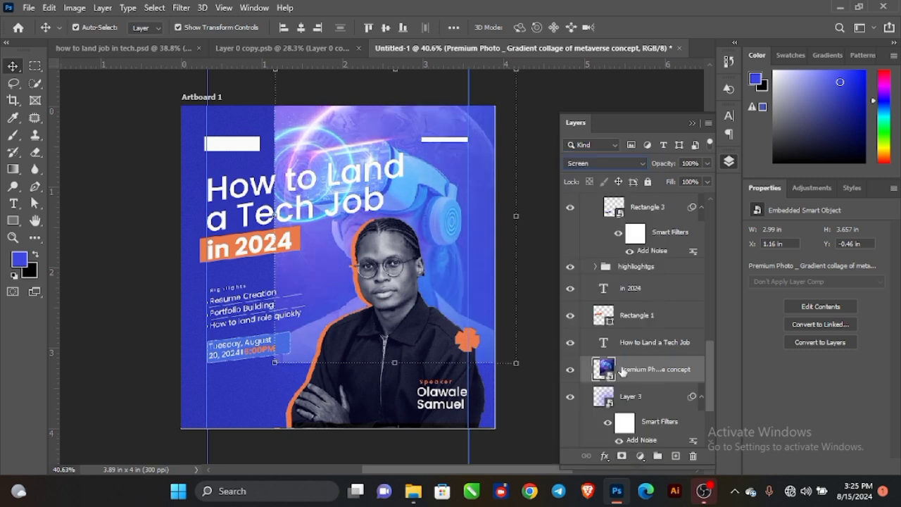
click(622, 456)
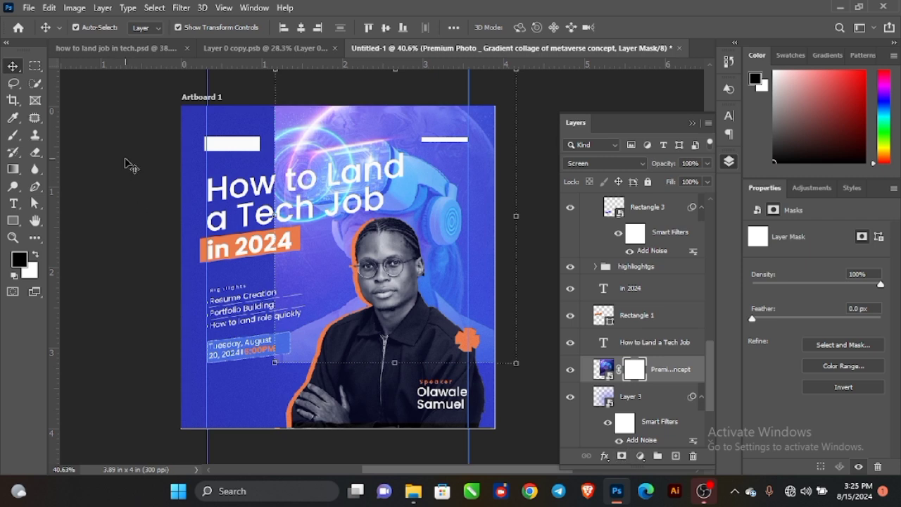
click(10, 136)
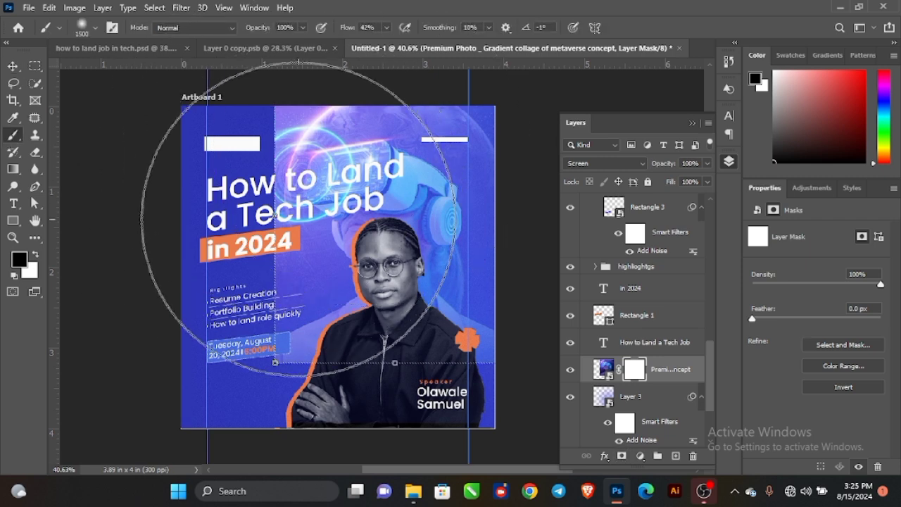
key(bracketleft)
key(bracketleft)
key(bracketleft)
key(bracketleft)
key(bracketleft)
key(bracketleft)
key(bracketleft)
key(bracketleft)
key(bracketleft)
key(bracketleft)
key(bracketleft)
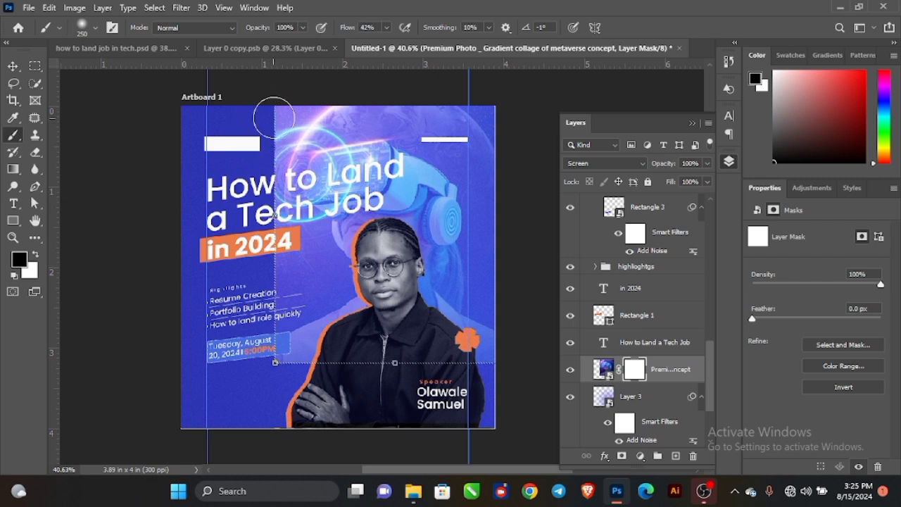
mouse_move(275, 114)
mouse_down()
mouse_move(257, 194)
mouse_move(264, 262)
mouse_move(269, 194)
mouse_move(256, 287)
mouse_move(283, 242)
mouse_move(276, 259)
mouse_move(278, 236)
mouse_move(272, 340)
mouse_move(298, 364)
mouse_move(282, 362)
mouse_move(430, 381)
mouse_move(467, 367)
mouse_move(415, 381)
mouse_move(321, 331)
mouse_move(268, 276)
mouse_move(253, 166)
mouse_move(297, 88)
mouse_move(262, 143)
mouse_move(303, 115)
mouse_up()
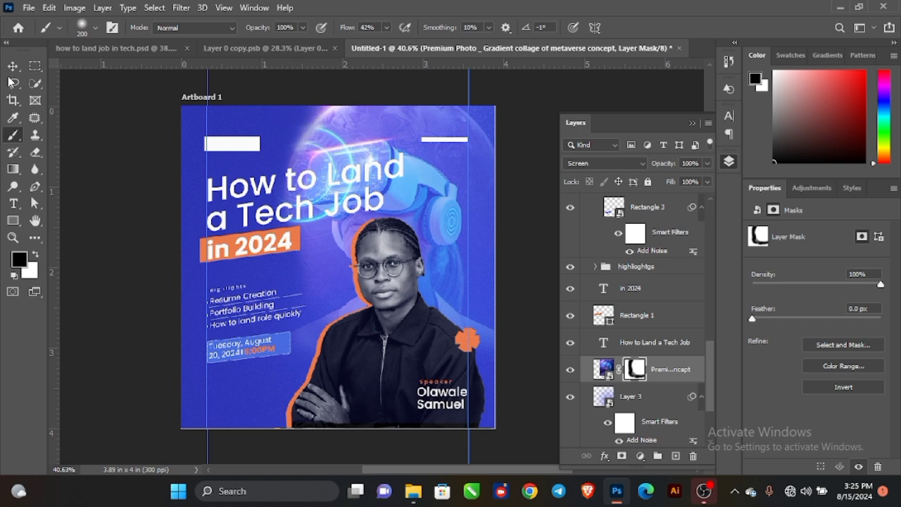
click(12, 62)
mouse_move(667, 169)
mouse_down()
mouse_move(644, 169)
mouse_move(668, 169)
mouse_up()
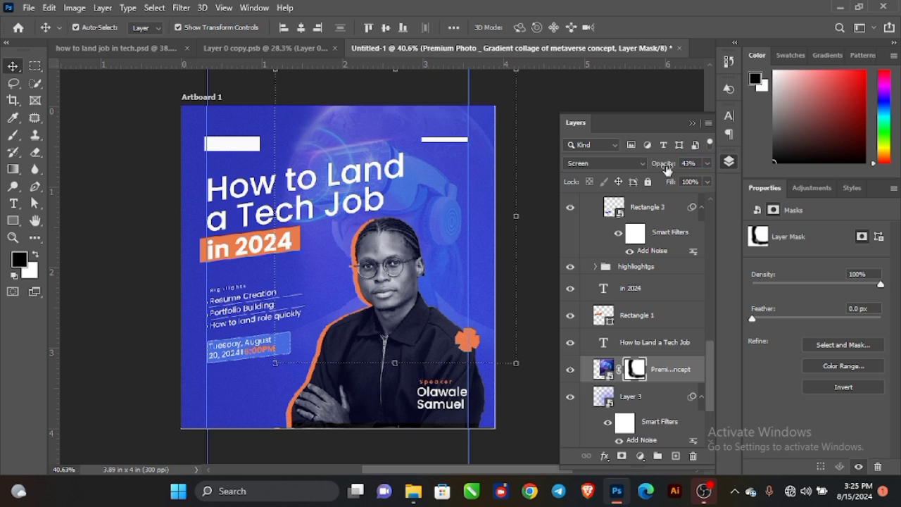
Add 7.26% monochromatic noise to the collage photo as a smart filter.
click(179, 8)
click(340, 181)
click(604, 369)
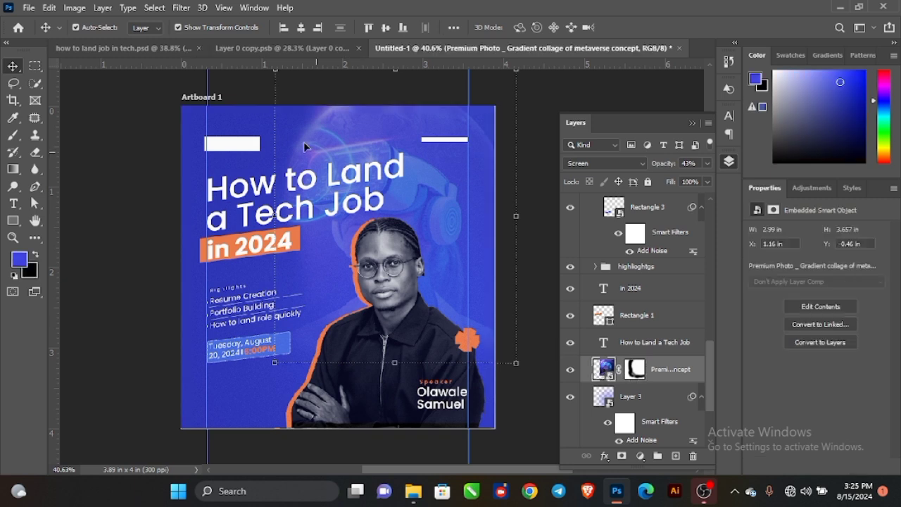
click(181, 8)
click(204, 20)
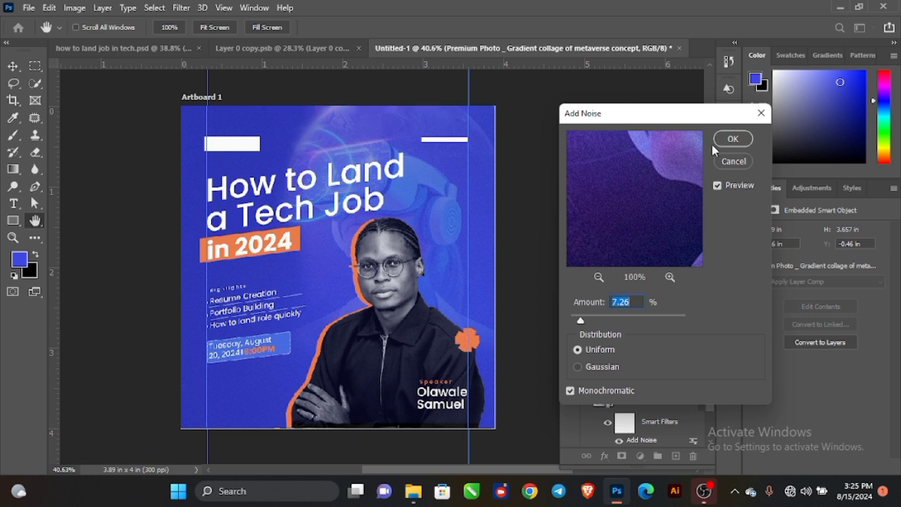
click(730, 139)
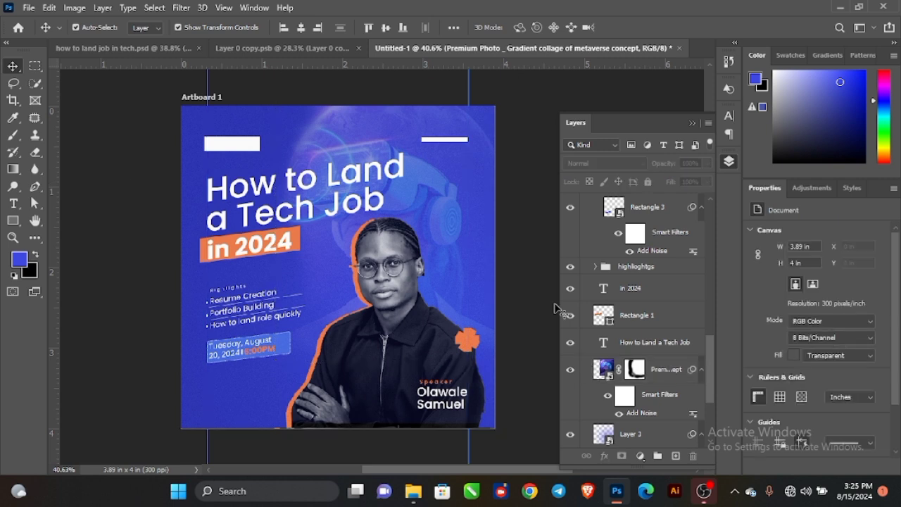
Stamp all visible Artboard 1 layers into Layer 4 and convert it to a smart object.
scroll(642, 308, up, 3)
scroll(642, 308, up, 10)
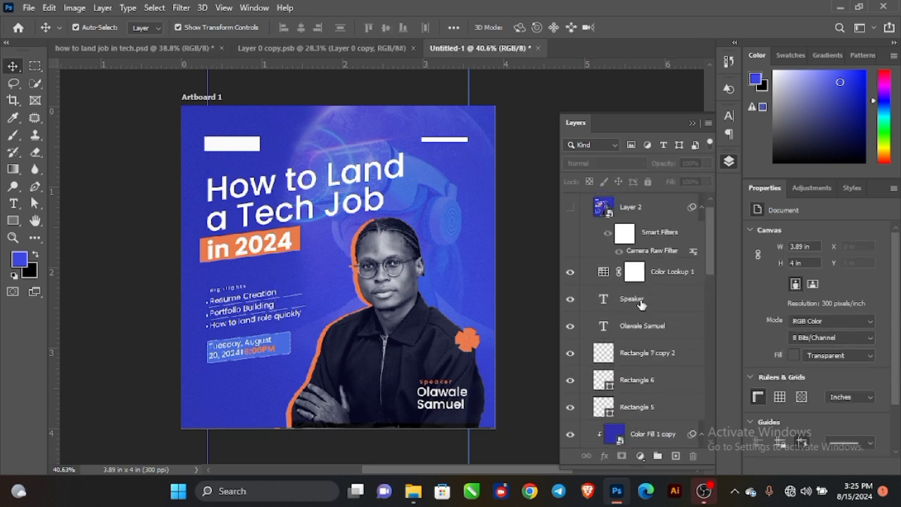
click(642, 202)
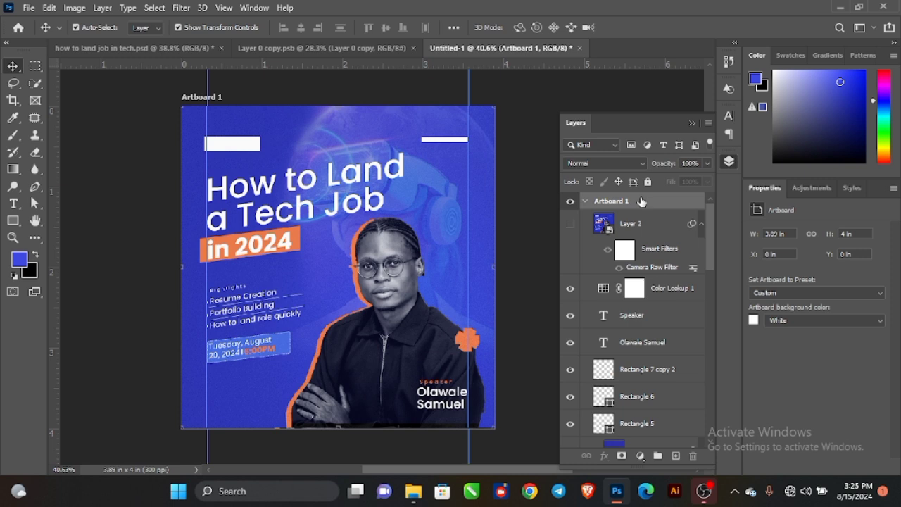
key(ctrl+alt+shift+e)
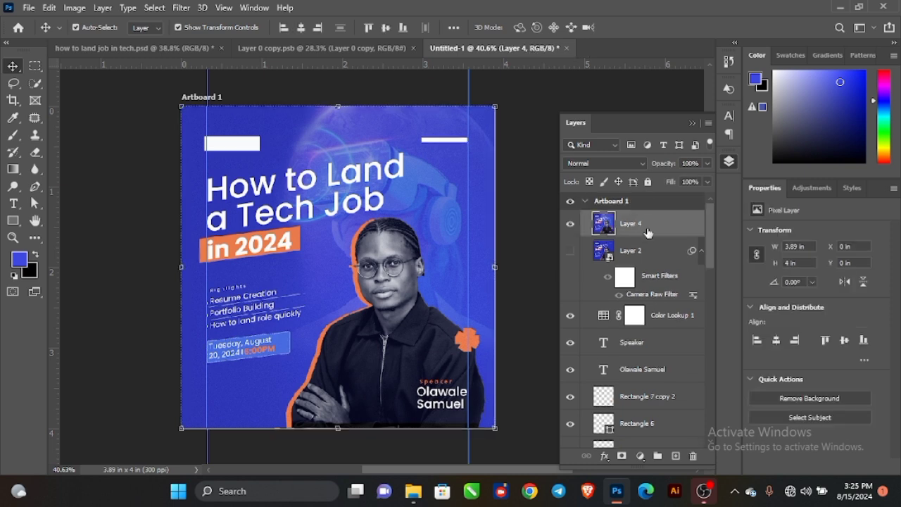
right_click(648, 232)
click(703, 183)
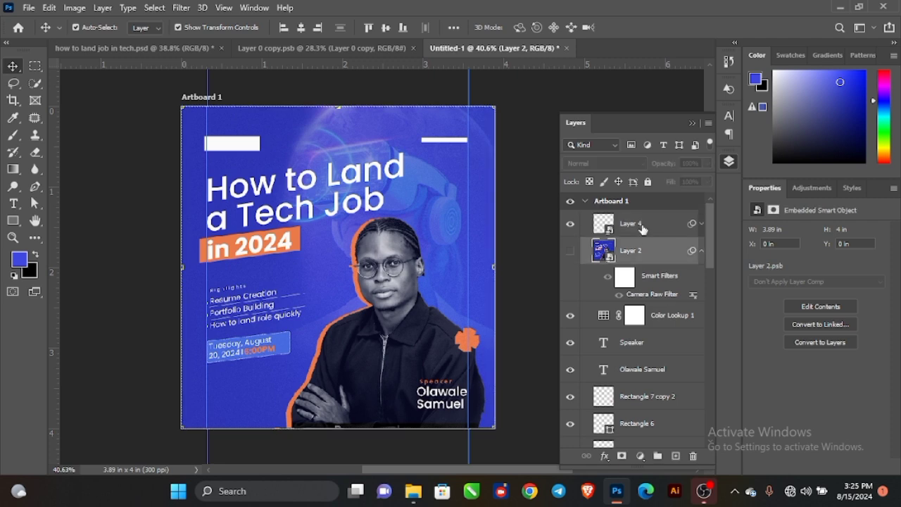
Look over the how to land job in tech.psd document, then return to Untitled-1.
scroll(302, 273, up, 5)
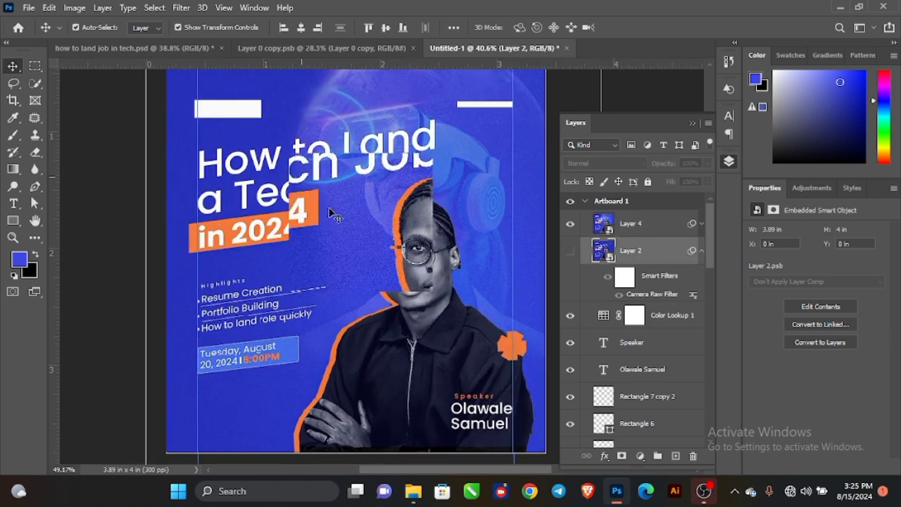
scroll(344, 201, down, 5)
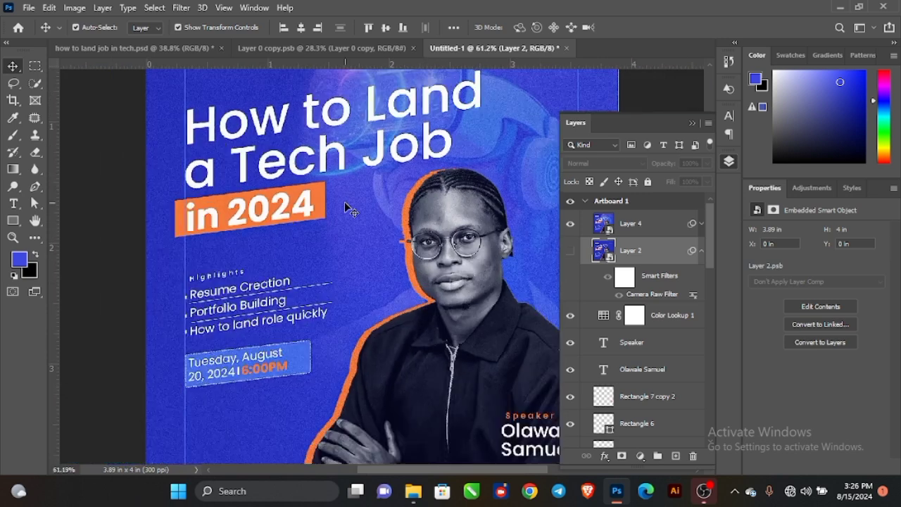
click(143, 50)
scroll(326, 255, up, 3)
scroll(326, 255, down, 2)
click(493, 48)
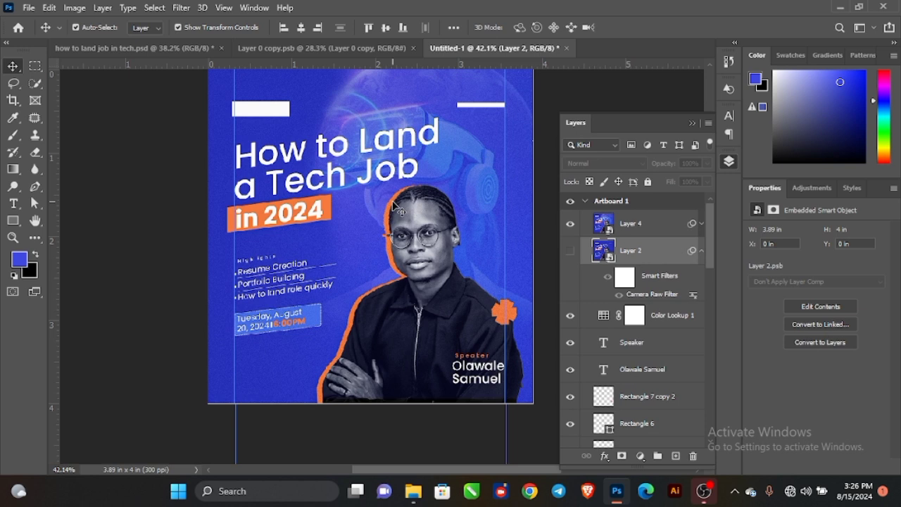